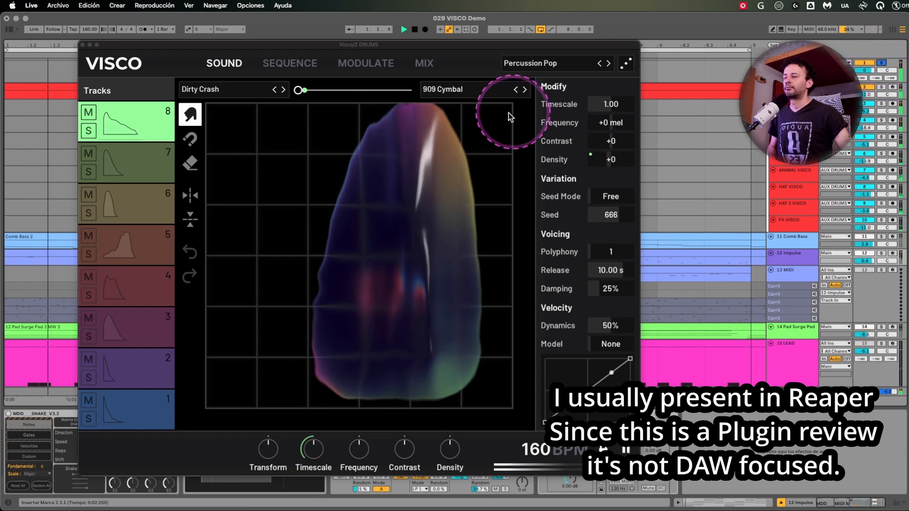
Audition the Percussion Pop kit's drum tracks one at a time during playback, from track 7 down to 1 and back up to 8.
{"action": "left_click", "coordinate": [149, 162]}
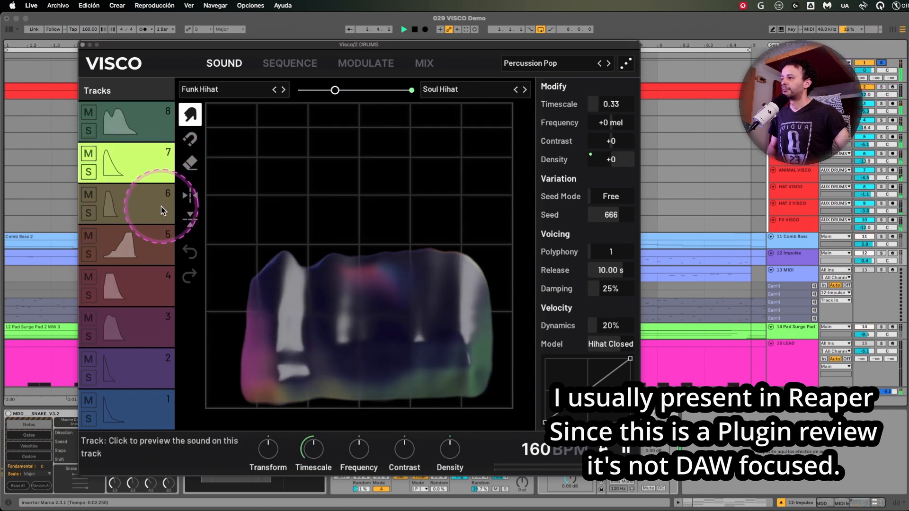
{"action": "left_click", "coordinate": [161, 207]}
{"action": "left_click", "coordinate": [156, 240]}
{"action": "left_click", "coordinate": [157, 285]}
{"action": "left_click", "coordinate": [156, 328]}
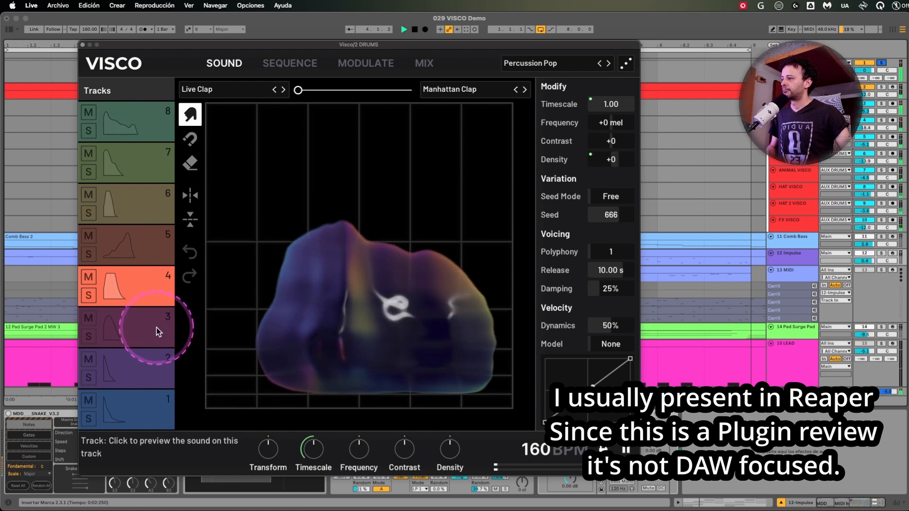
{"action": "left_click", "coordinate": [156, 369]}
{"action": "left_click", "coordinate": [157, 408]}
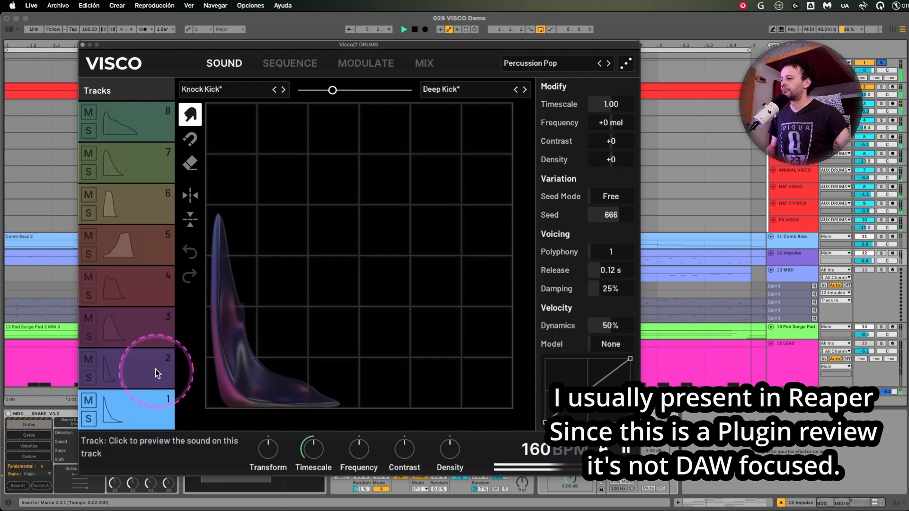
{"action": "left_click", "coordinate": [155, 239]}
{"action": "left_click", "coordinate": [161, 166]}
{"action": "left_click", "coordinate": [159, 121]}
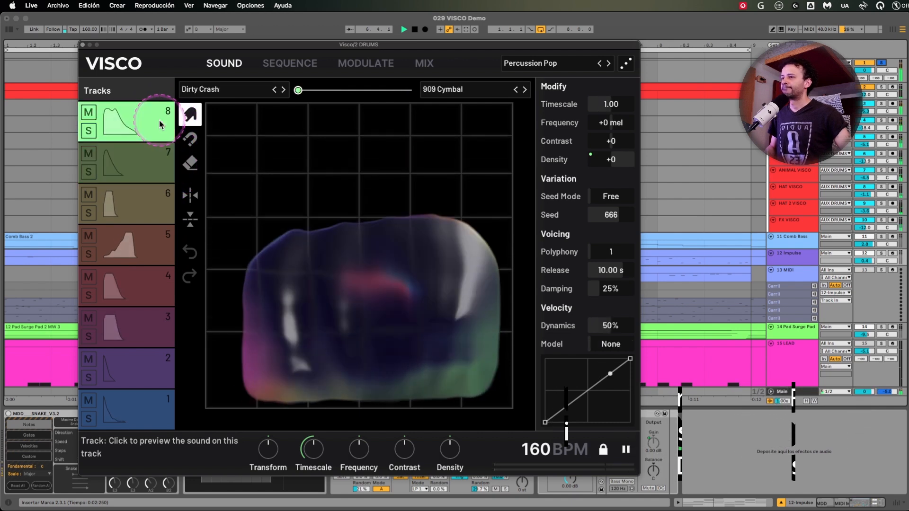
Audition the Cat Meow sound on track 5 several times.
{"action": "left_click", "coordinate": [135, 252]}
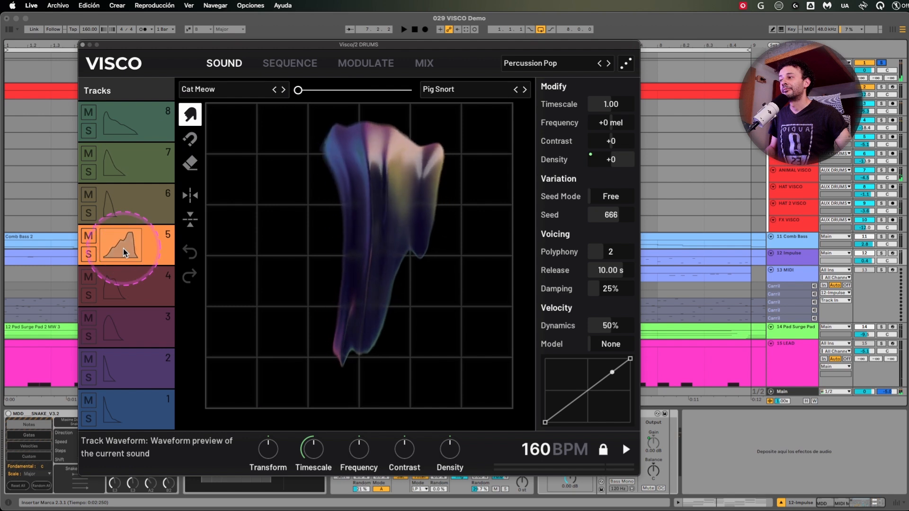
{"action": "left_click", "coordinate": [124, 249]}
{"action": "left_click", "coordinate": [121, 242]}
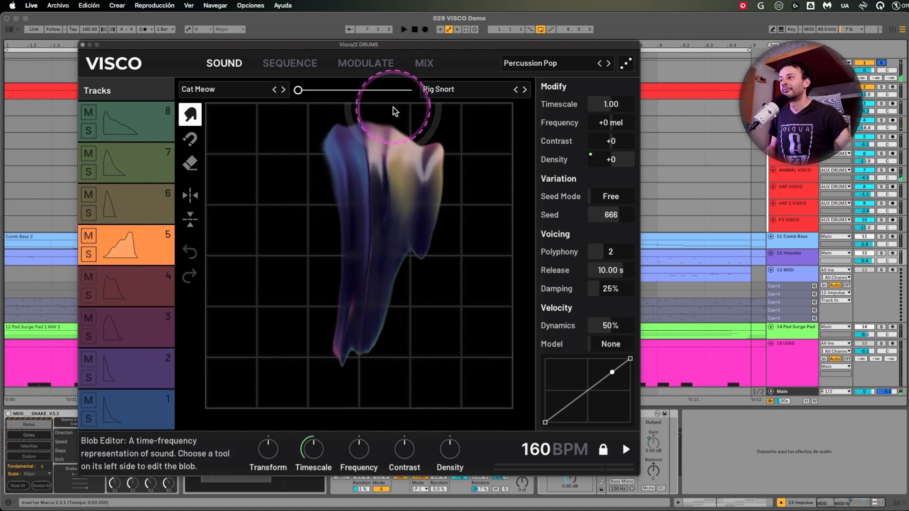
{"action": "left_click", "coordinate": [114, 251]}
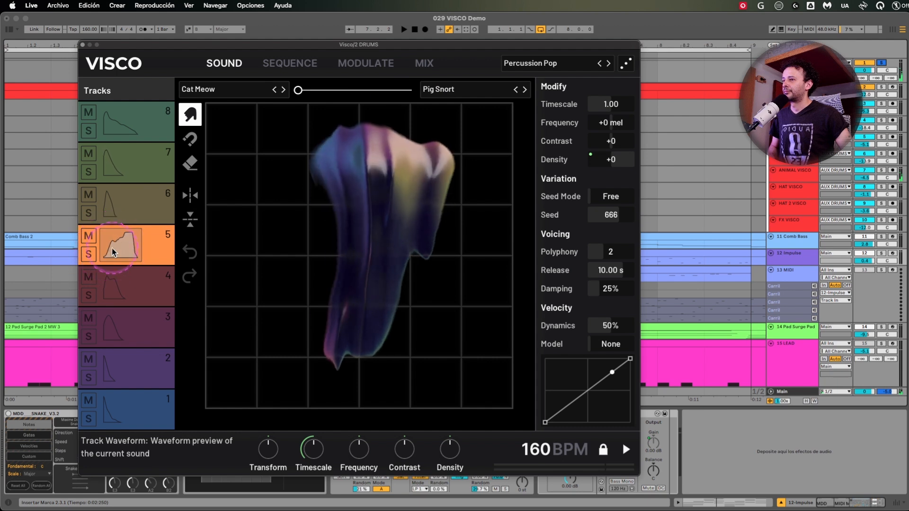
{"action": "left_click", "coordinate": [113, 251]}
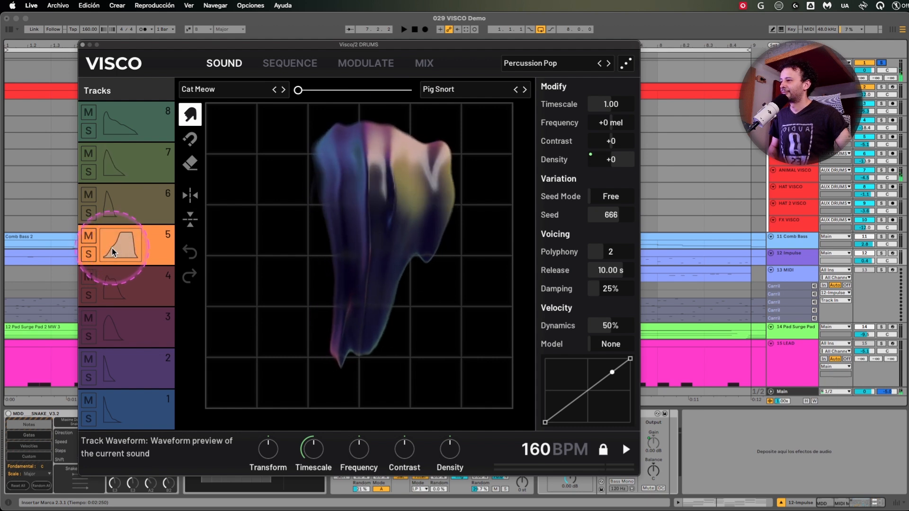
{"action": "left_click", "coordinate": [114, 251]}
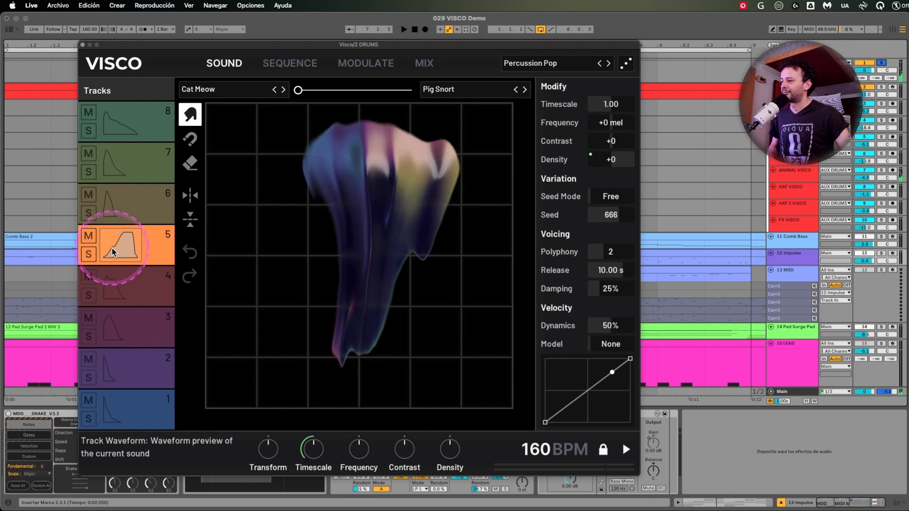
{"action": "left_click", "coordinate": [321, 317]}
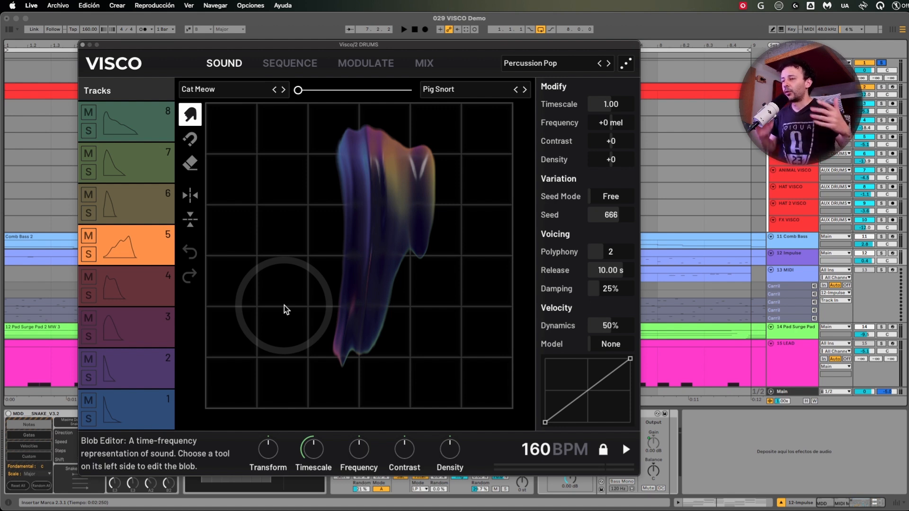
{"action": "left_click_drag", "start_coordinate": [284, 306], "coordinate": [291, 296]}
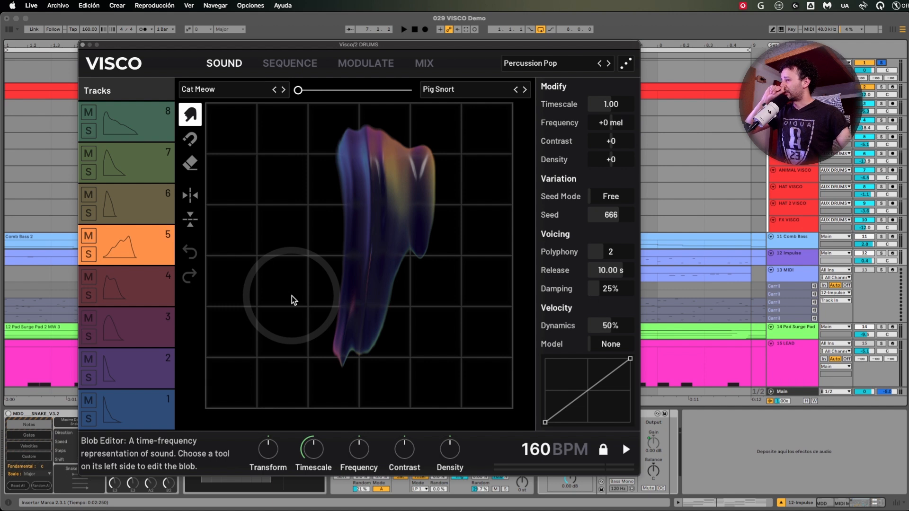
Preview the kit's sounds in ascending order, from track 1 to track 8.
{"action": "left_click", "coordinate": [155, 409]}
{"action": "left_click", "coordinate": [160, 372]}
{"action": "left_click", "coordinate": [162, 321]}
{"action": "left_click", "coordinate": [164, 290]}
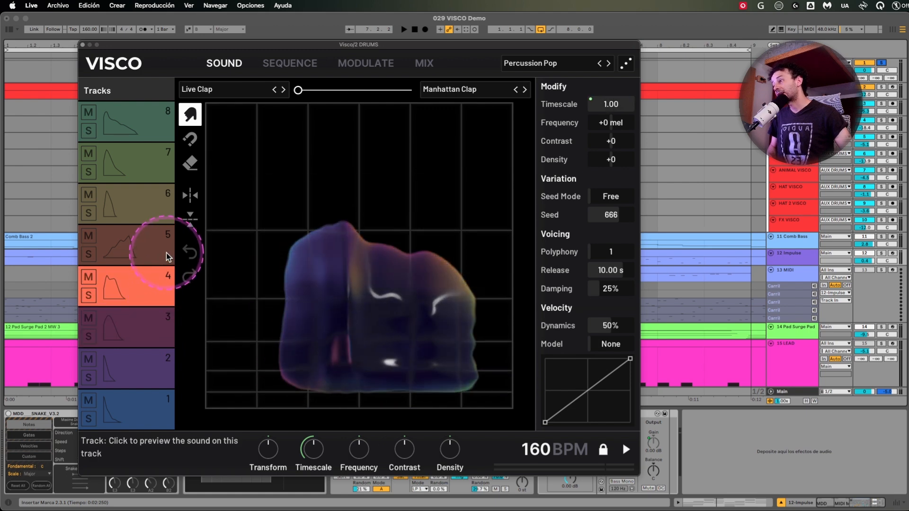
{"action": "left_click", "coordinate": [168, 257]}
{"action": "left_click", "coordinate": [163, 199]}
{"action": "left_click", "coordinate": [152, 162]}
{"action": "left_click", "coordinate": [146, 116]}
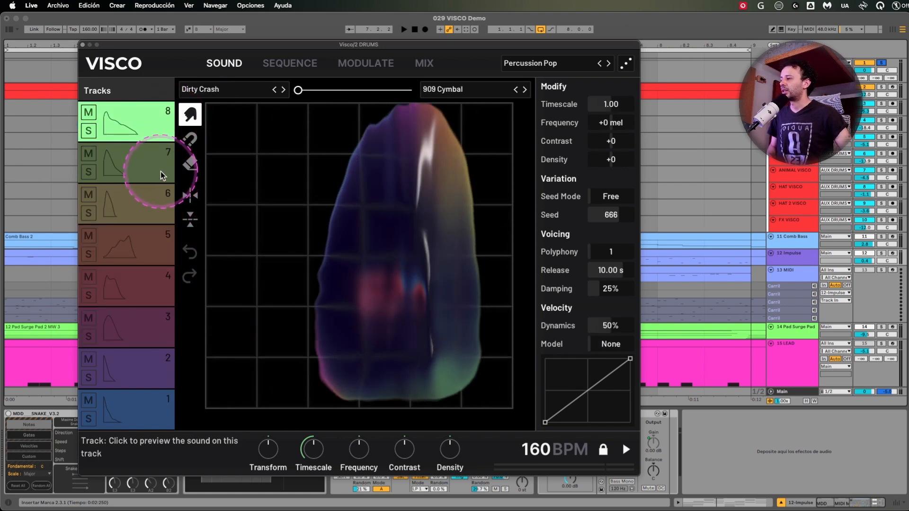
Preview the kit's sounds in descending order, from track 7 to track 1.
{"action": "left_click", "coordinate": [160, 170]}
{"action": "left_click", "coordinate": [156, 204]}
{"action": "left_click", "coordinate": [154, 244]}
{"action": "left_click", "coordinate": [153, 284]}
{"action": "left_click", "coordinate": [156, 327]}
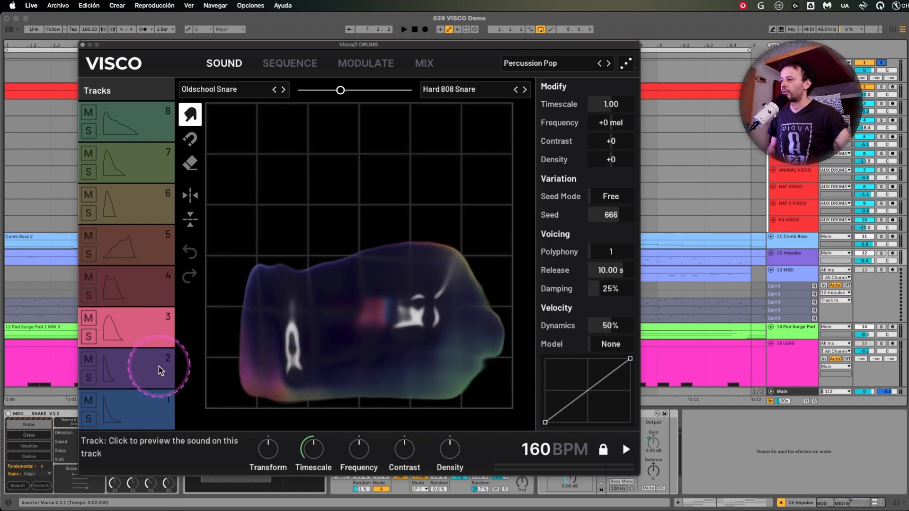
{"action": "left_click", "coordinate": [160, 371]}
{"action": "left_click", "coordinate": [161, 403]}
Look at the Sequence, Modulate and Mix views of the Percussion Pop kit.
{"action": "left_click", "coordinate": [291, 63]}
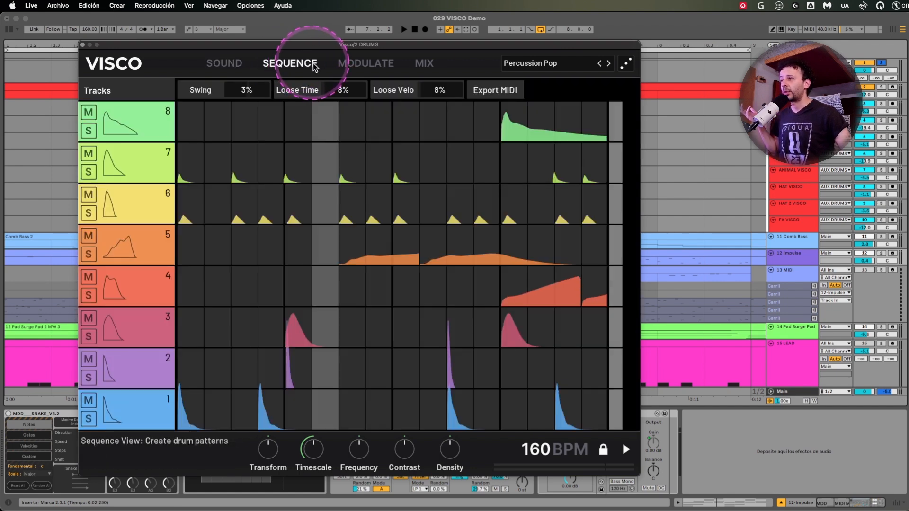
{"action": "left_click", "coordinate": [349, 64]}
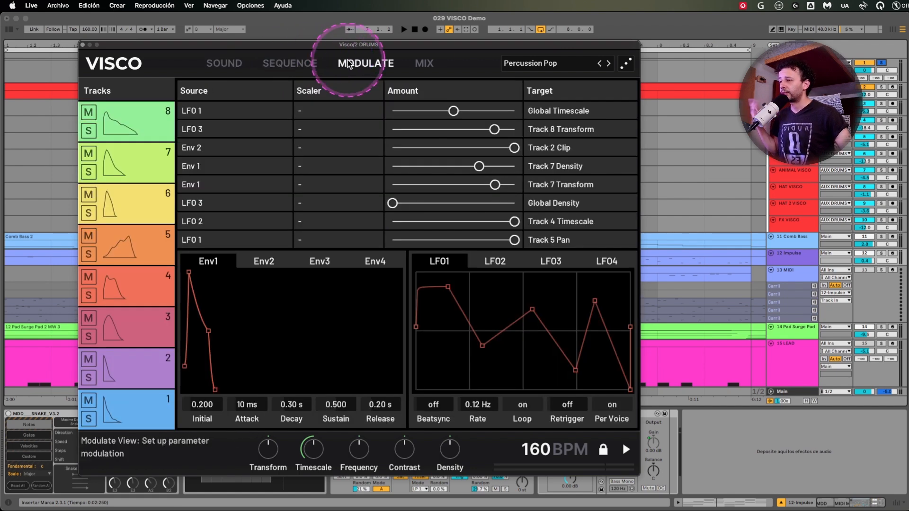
{"action": "left_click", "coordinate": [430, 66]}
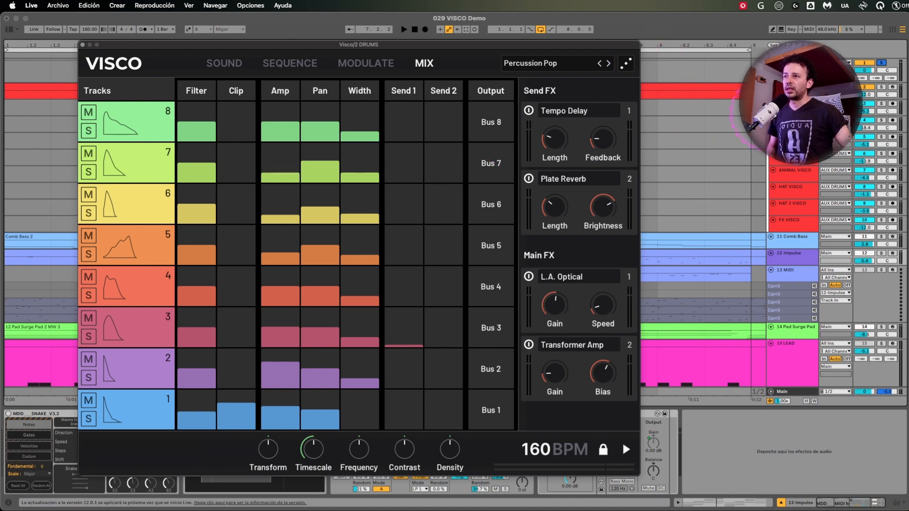
Select the project tracks from KICK VISCO through FX VISCO and look over their lanes in the arrangement.
{"action": "left_click", "coordinate": [794, 105]}
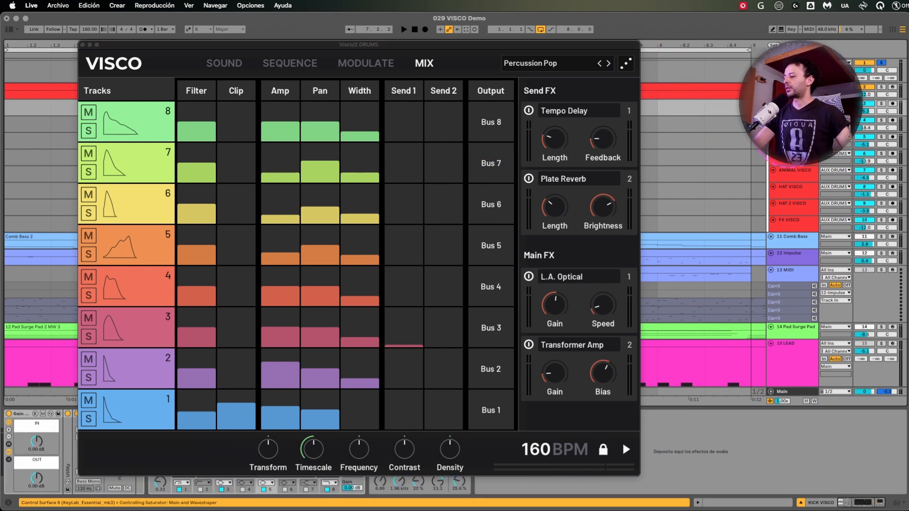
{"action": "left_click", "coordinate": [813, 219], "text": "shift"}
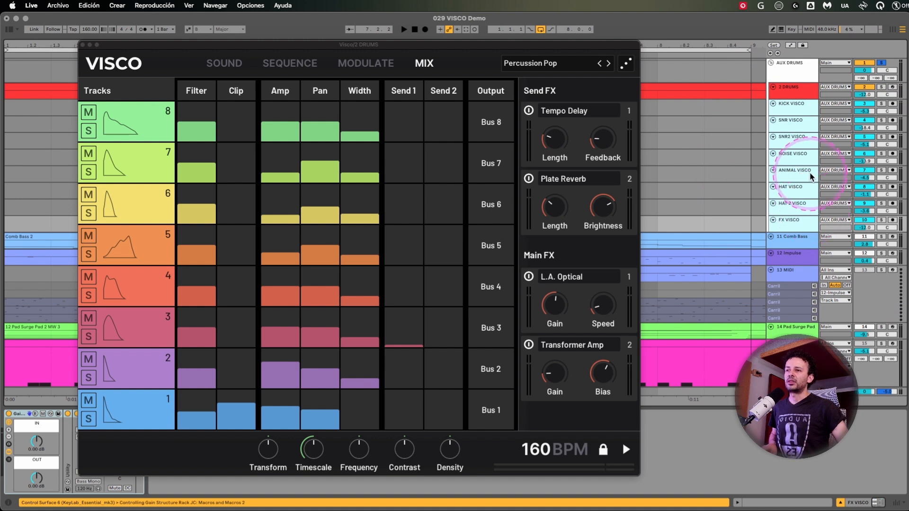
{"action": "left_click", "coordinate": [652, 144]}
{"action": "scroll", "coordinate": [690, 147], "scroll_direction": "right", "scroll_amount": 10}
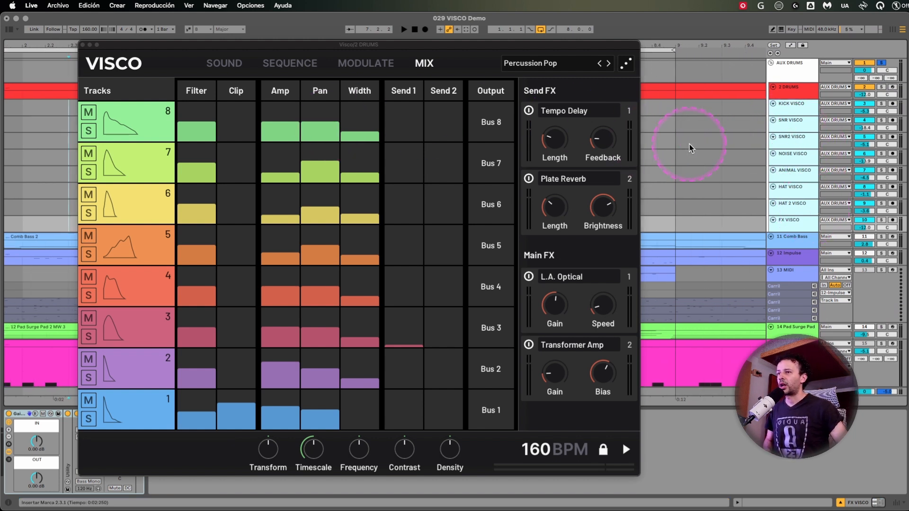
{"action": "scroll", "coordinate": [691, 147], "scroll_direction": "left", "scroll_amount": 10}
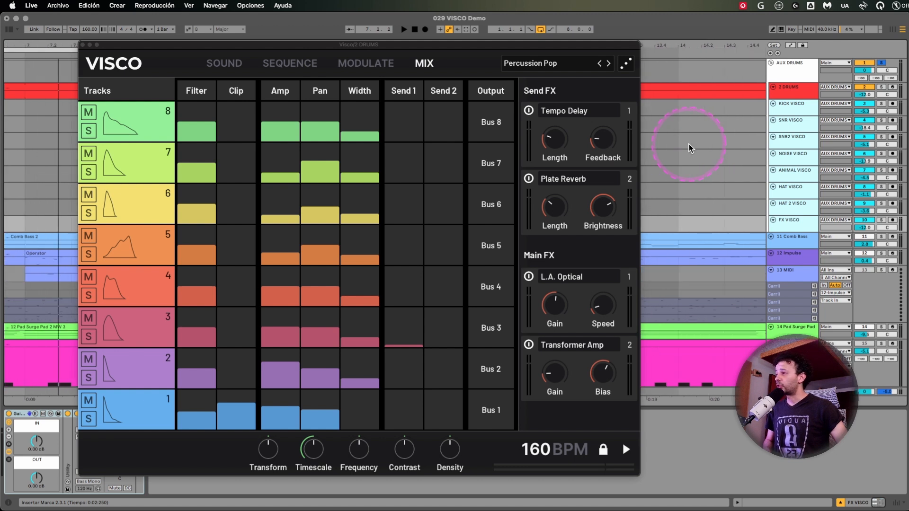
{"action": "left_click", "coordinate": [668, 118]}
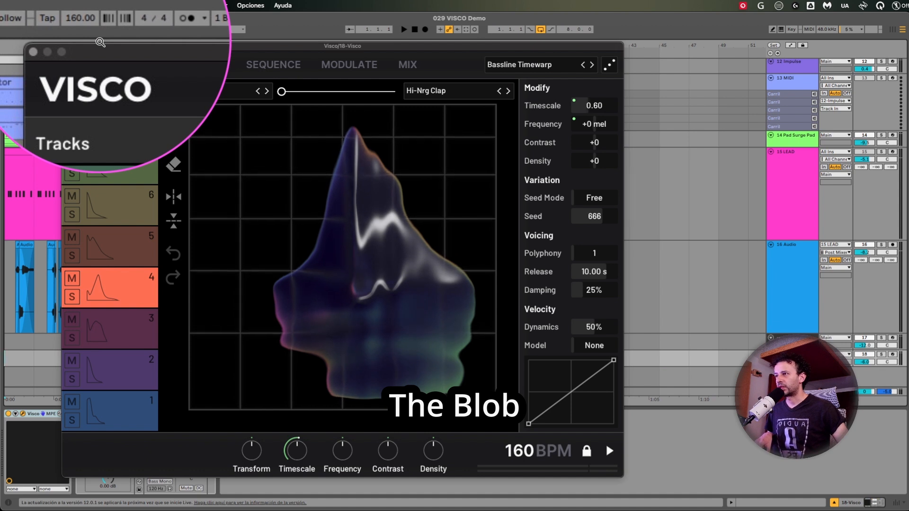
Loop bars 45 to 49 using a time selection on the 15 LEAD track and play the loop briefly.
{"action": "left_click_drag", "start_coordinate": [660, 218], "coordinate": [720, 219]}
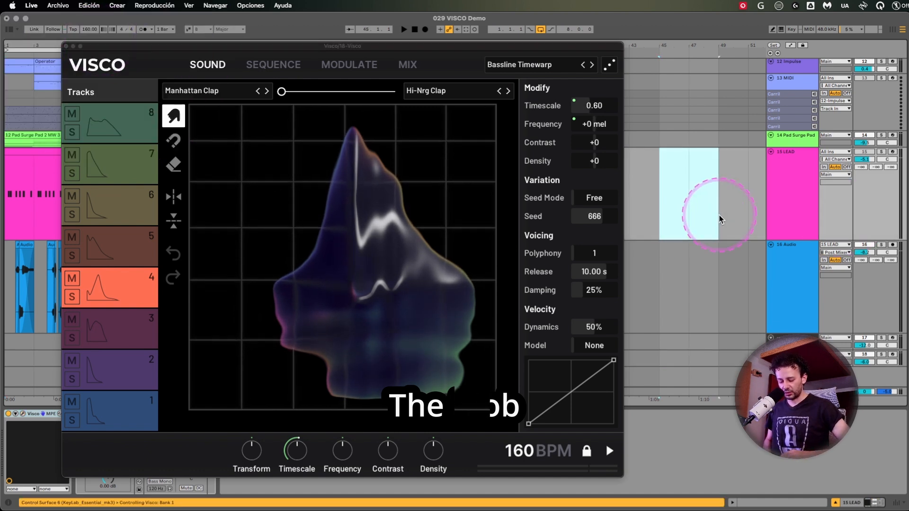
{"action": "key", "text": "super+l"}
{"action": "key", "text": "space"}
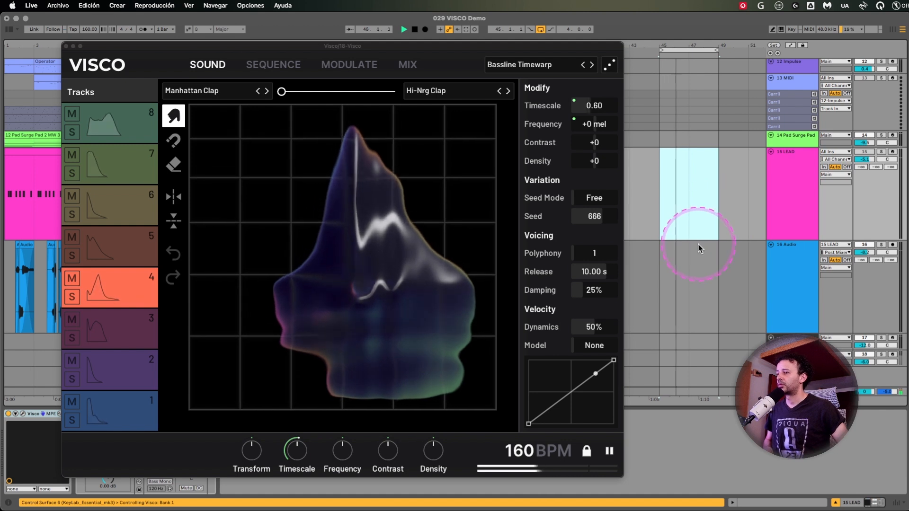
{"action": "key", "text": "space"}
View the list of available kit presets without loading another one.
{"action": "left_click", "coordinate": [521, 65]}
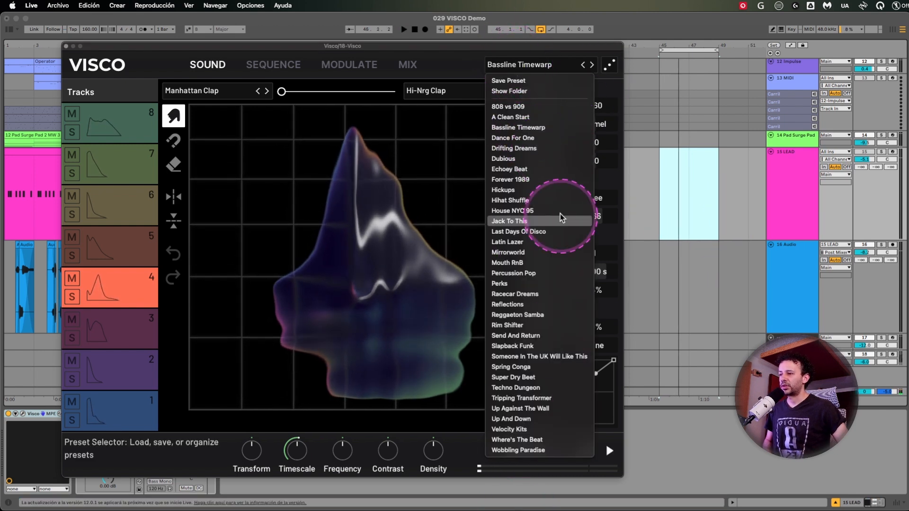
{"action": "left_click", "coordinate": [441, 64]}
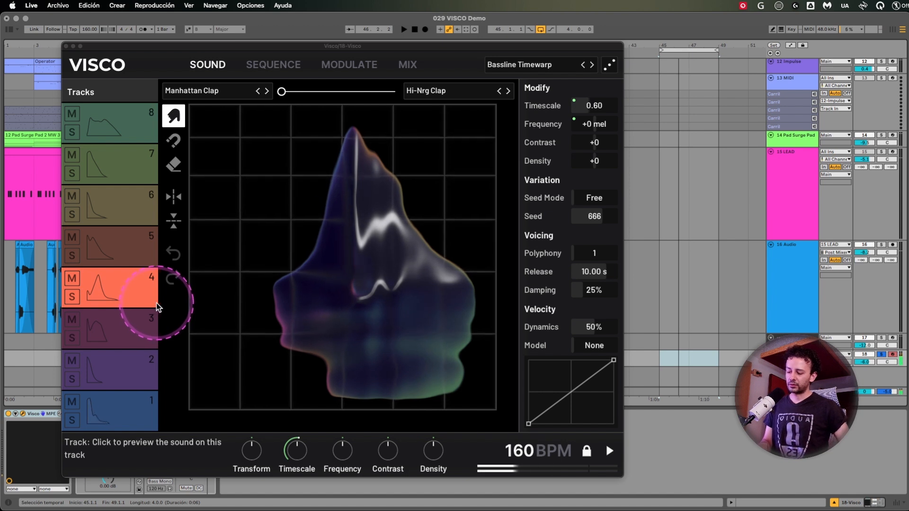
Morph track 6 fully to Hi-Nrg Clap, and settle it roughly midway between Wood Drum and Hi-Nrg Clap.
{"action": "left_click", "coordinate": [135, 201]}
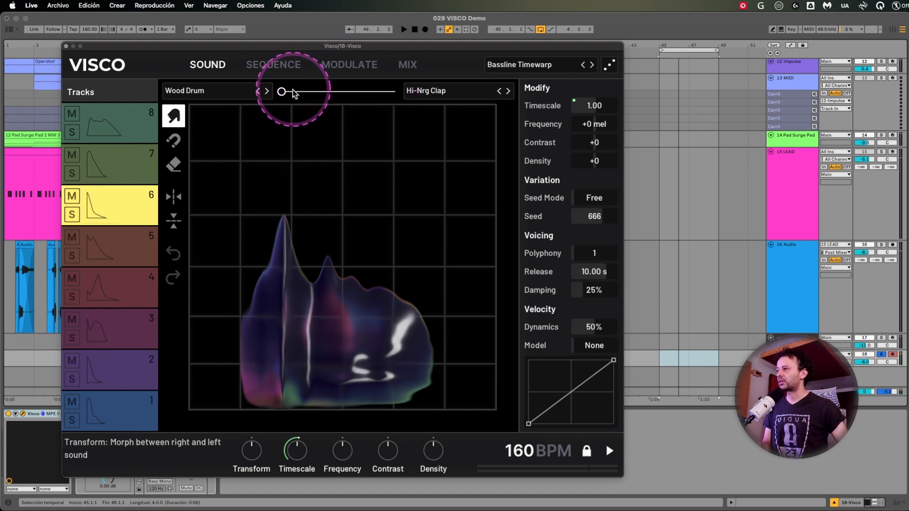
{"action": "left_click_drag", "start_coordinate": [289, 91], "coordinate": [635, 91]}
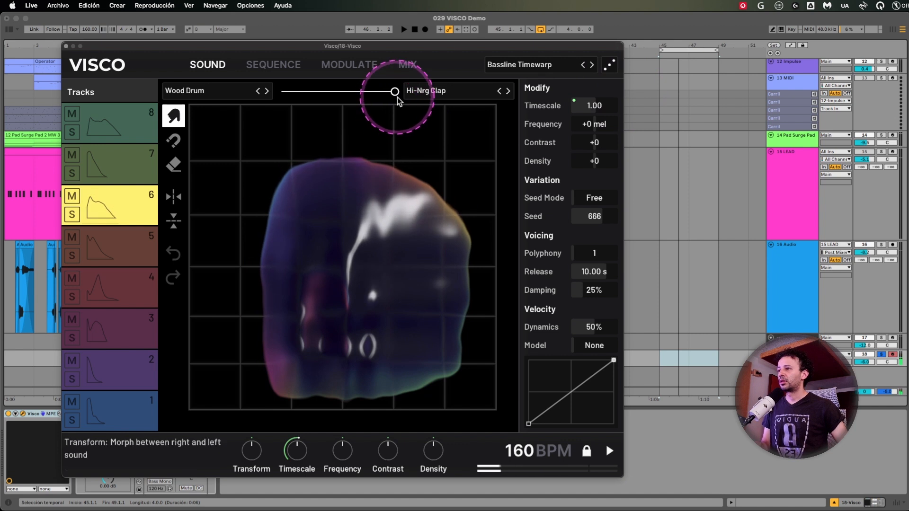
{"action": "left_click_drag", "start_coordinate": [395, 92], "coordinate": [332, 94]}
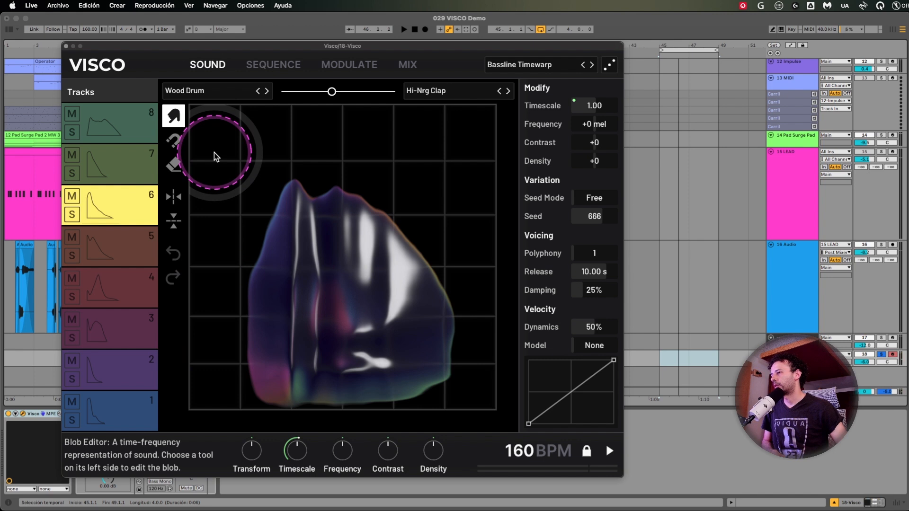
Try mirroring track 6's blob in both time and frequency, and flip it back to its original orientation.
{"action": "left_click", "coordinate": [171, 229]}
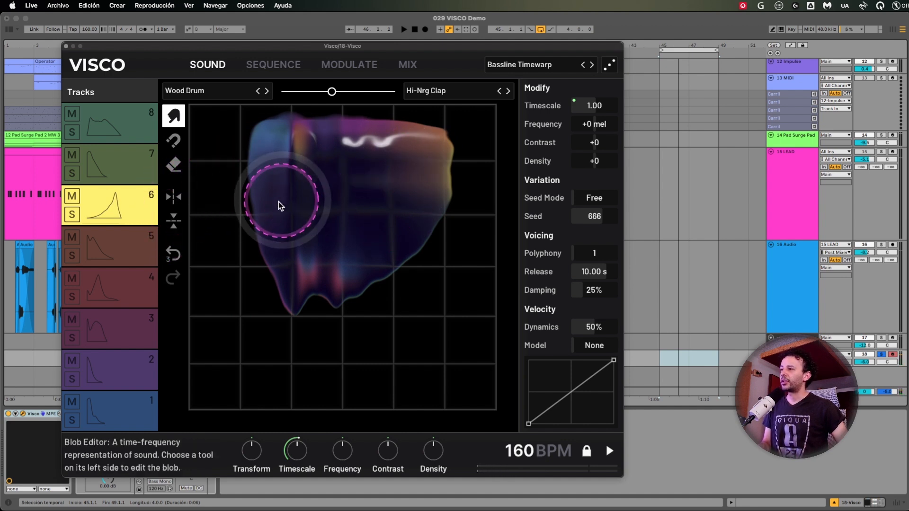
{"action": "left_click", "coordinate": [174, 200]}
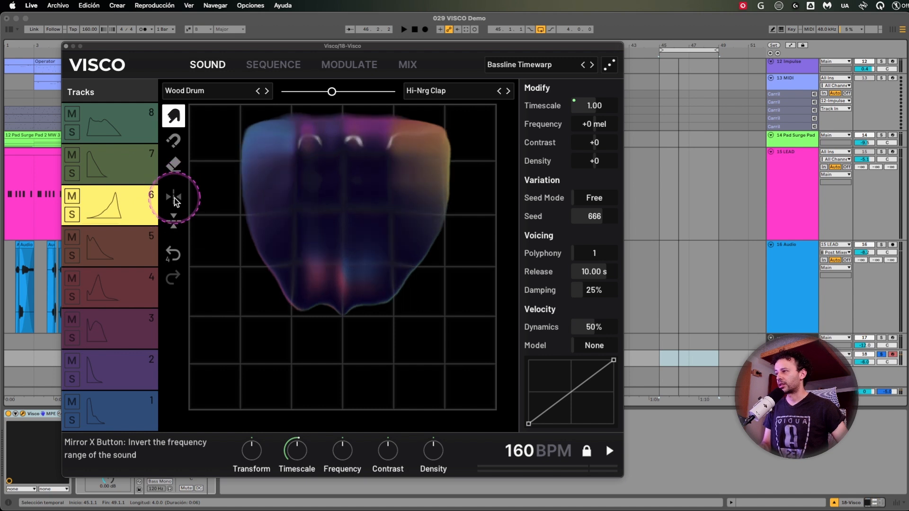
{"action": "left_click", "coordinate": [174, 222]}
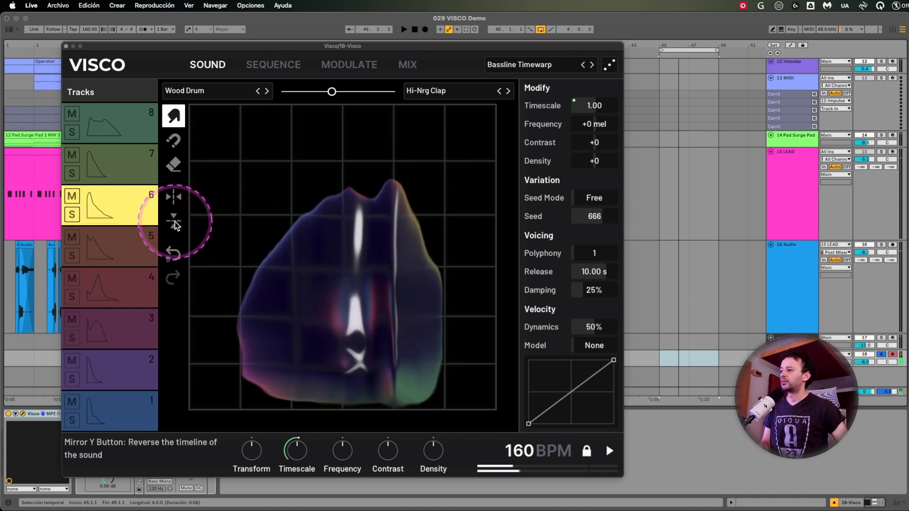
{"action": "left_click", "coordinate": [174, 198]}
{"action": "left_click", "coordinate": [174, 221]}
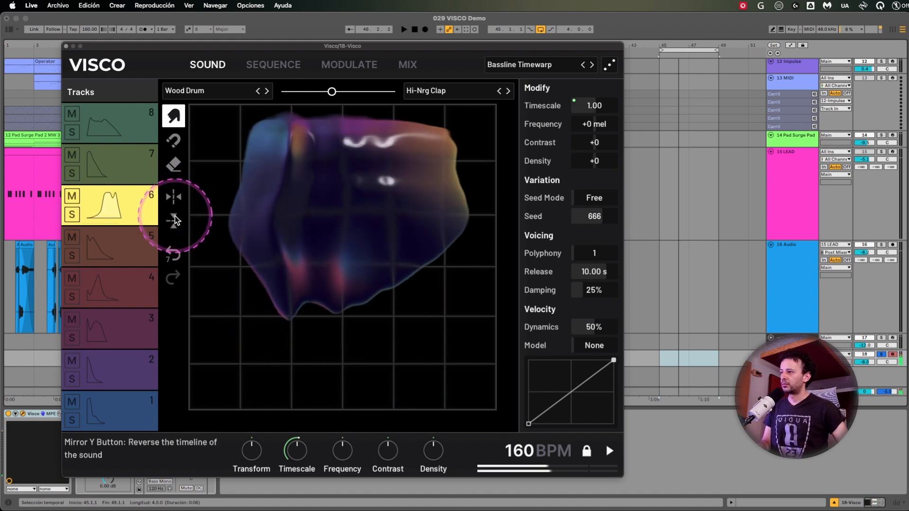
{"action": "left_click", "coordinate": [174, 220]}
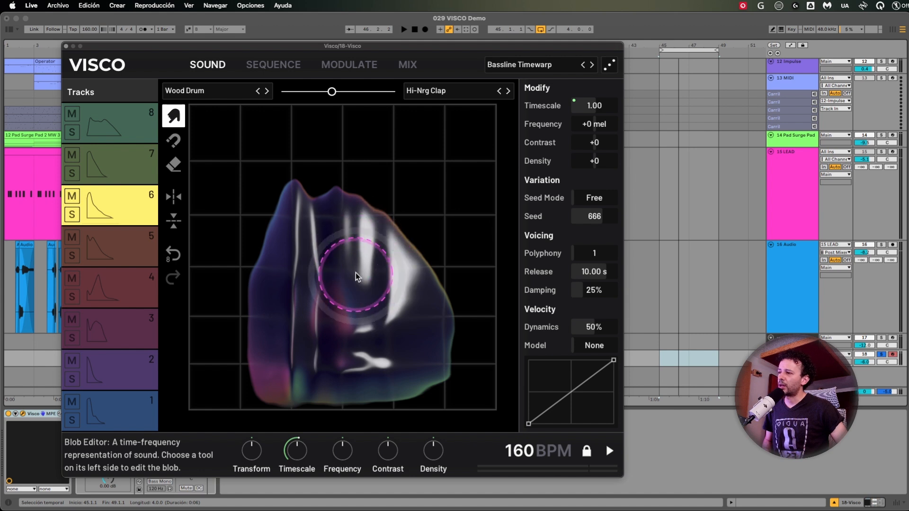
Reshape track 6's blob freehand, pushing its lower edge outward and pulling its tallest peak slightly up and outward.
{"action": "mouse_move", "coordinate": [368, 280]}
{"action": "left_mouse_down"}
{"action": "mouse_move", "coordinate": [284, 194]}
{"action": "mouse_move", "coordinate": [243, 129]}
{"action": "left_mouse_up"}
{"action": "mouse_move", "coordinate": [430, 323]}
{"action": "left_mouse_down"}
{"action": "mouse_move", "coordinate": [462, 377]}
{"action": "mouse_move", "coordinate": [436, 334]}
{"action": "left_mouse_up"}
{"action": "left_click_drag", "start_coordinate": [290, 194], "coordinate": [220, 183]}
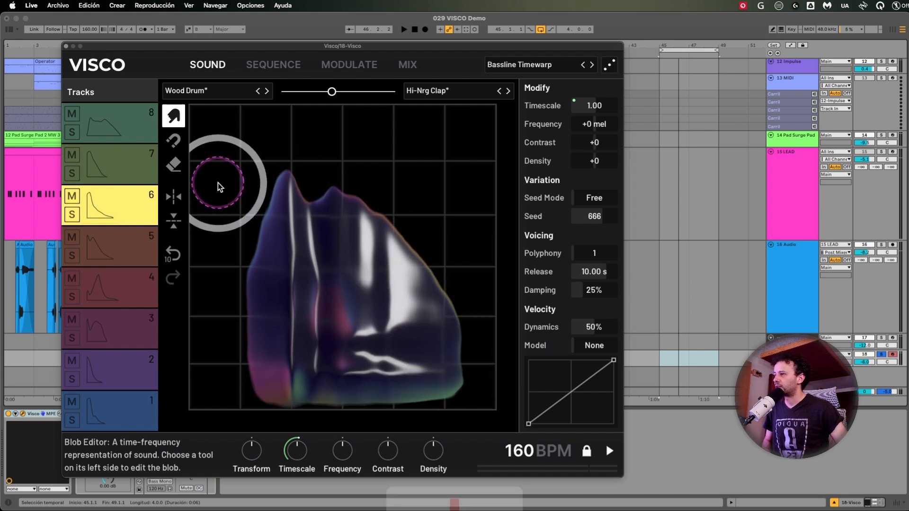
Push track 6's blob outward along its left edge and lower-right corner, and erase parts of its right side.
{"action": "left_click_drag", "start_coordinate": [256, 287], "coordinate": [221, 284]}
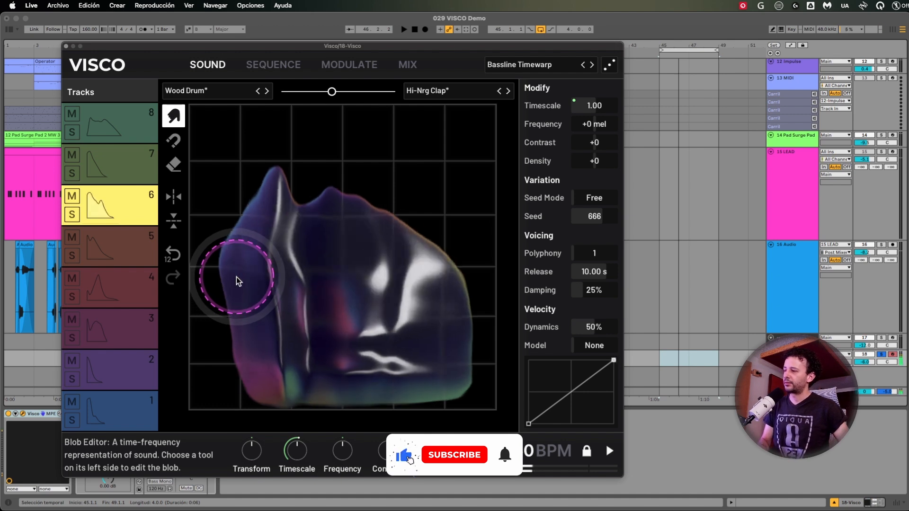
{"action": "left_click_drag", "start_coordinate": [434, 369], "coordinate": [469, 389]}
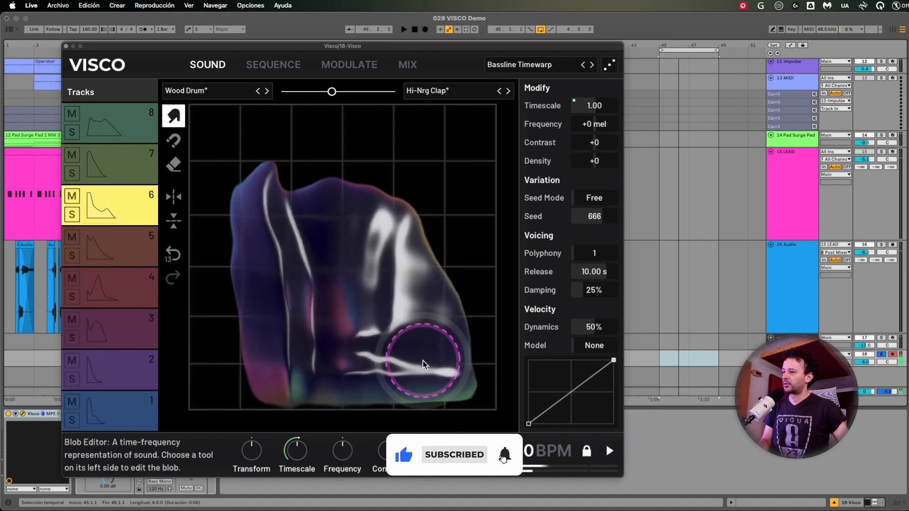
{"action": "left_click", "coordinate": [173, 164]}
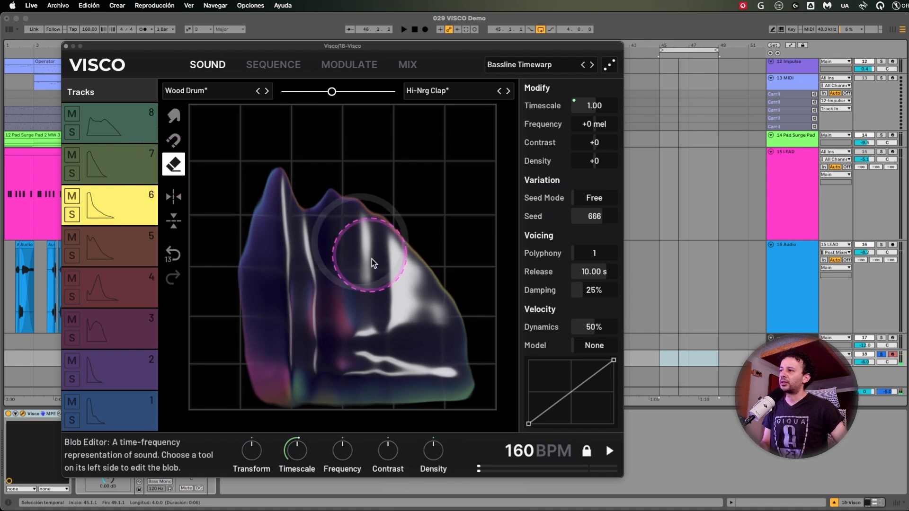
{"action": "left_click", "coordinate": [477, 371]}
{"action": "left_click", "coordinate": [434, 381]}
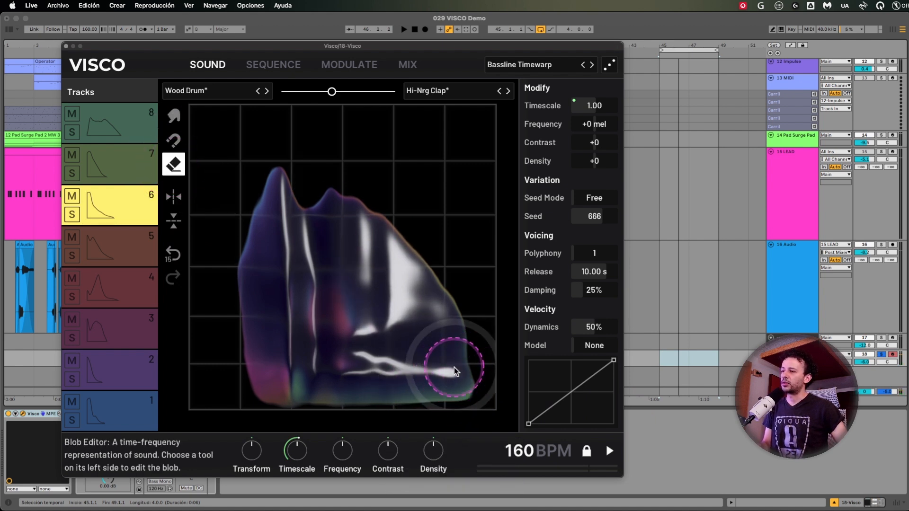
{"action": "mouse_move", "coordinate": [467, 361]}
{"action": "left_mouse_down"}
{"action": "mouse_move", "coordinate": [473, 382]}
{"action": "mouse_move", "coordinate": [462, 391]}
{"action": "mouse_move", "coordinate": [381, 388]}
{"action": "left_mouse_up"}
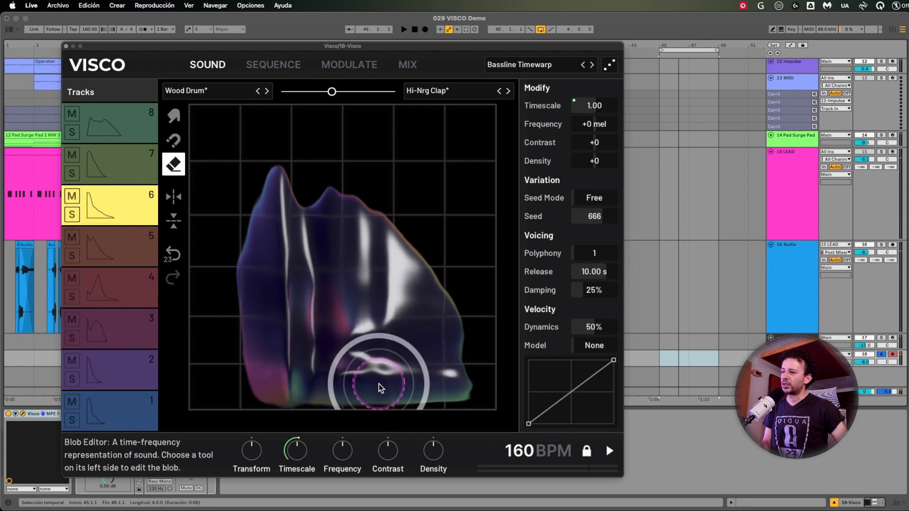
{"action": "left_click_drag", "start_coordinate": [458, 377], "coordinate": [479, 406]}
{"action": "mouse_move", "coordinate": [458, 297]}
{"action": "left_mouse_down"}
{"action": "mouse_move", "coordinate": [450, 292]}
{"action": "mouse_move", "coordinate": [459, 398]}
{"action": "left_mouse_up"}
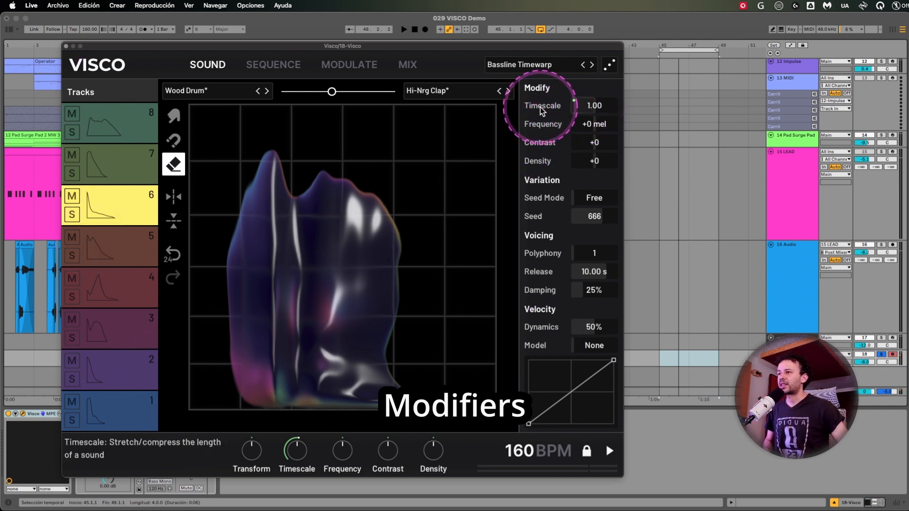
Try track 6's Timescale at 8.00 and 1.28, with Release set to 0.01 s and 100.00 s.
{"action": "left_click_drag", "start_coordinate": [601, 107], "coordinate": [599, 86]}
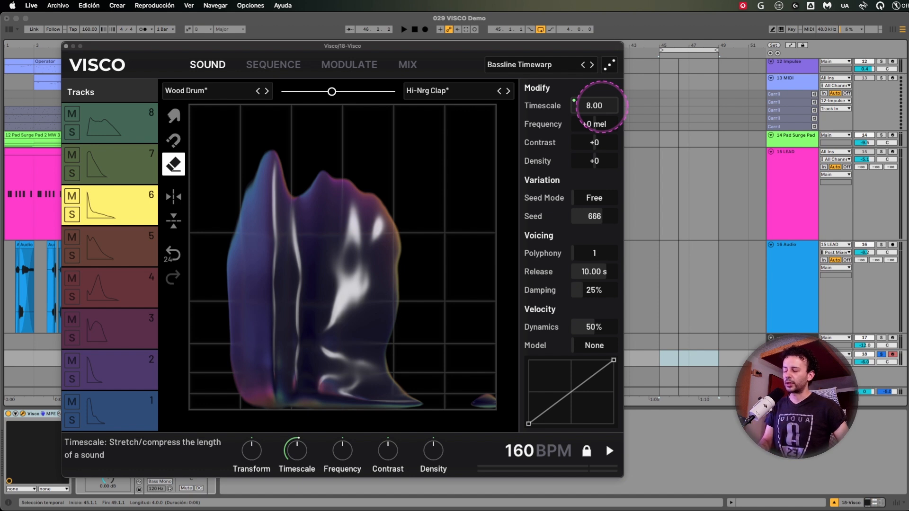
{"action": "mouse_move", "coordinate": [600, 107]}
{"action": "left_mouse_down"}
{"action": "mouse_move", "coordinate": [600, 127]}
{"action": "mouse_move", "coordinate": [601, 102]}
{"action": "left_mouse_up"}
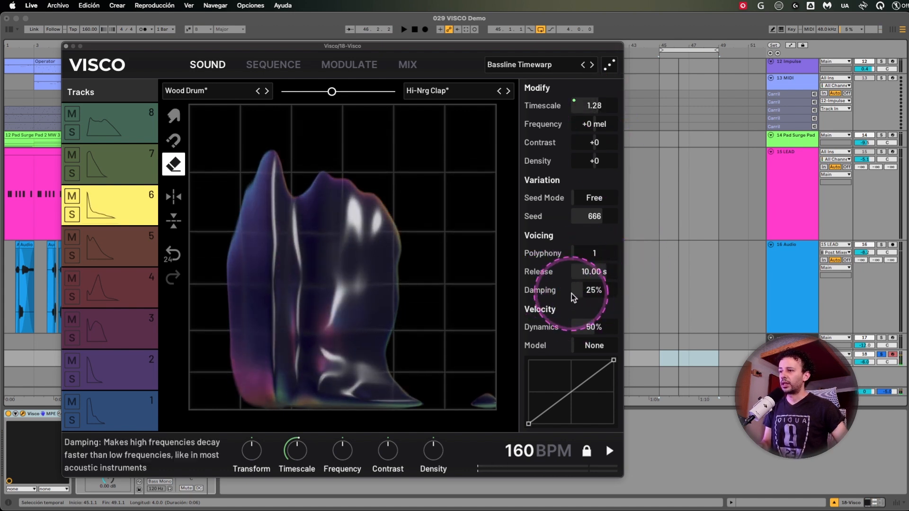
{"action": "left_click_drag", "start_coordinate": [605, 271], "coordinate": [605, 279]}
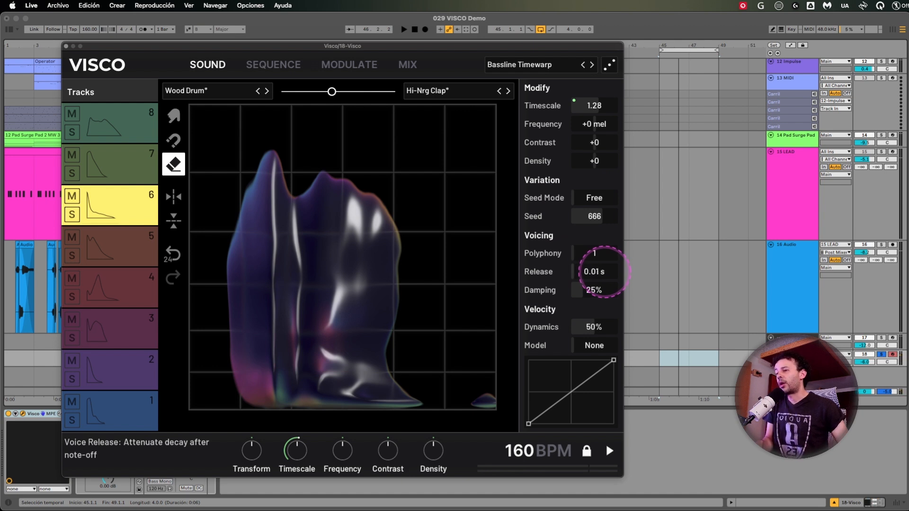
{"action": "left_click_drag", "start_coordinate": [597, 108], "coordinate": [601, 101]}
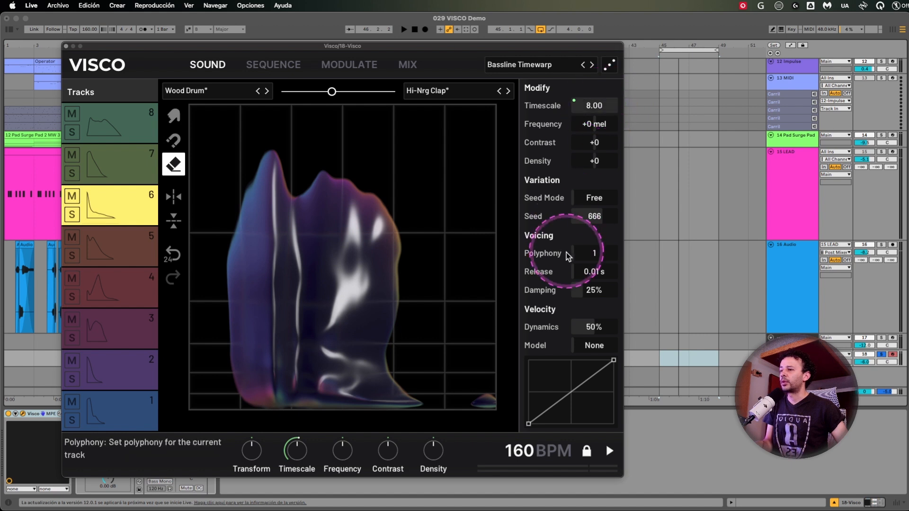
{"action": "mouse_move", "coordinate": [593, 272]}
{"action": "left_mouse_down"}
{"action": "mouse_move", "coordinate": [593, 264]}
{"action": "mouse_move", "coordinate": [592, 280]}
{"action": "left_mouse_up"}
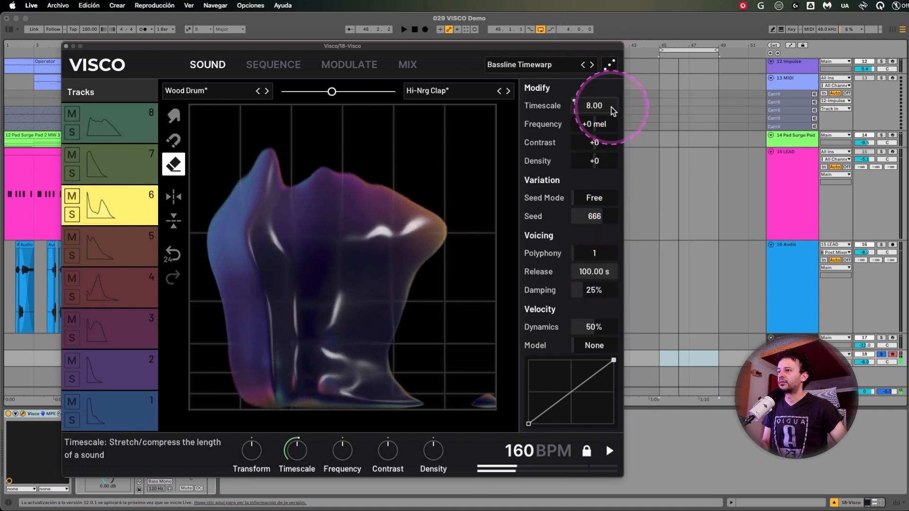
Shorten track 6's sound with Timescale 0.12 and Release 0.01 s, and raise Damping to 100%.
{"action": "left_click_drag", "start_coordinate": [611, 108], "coordinate": [613, 120]}
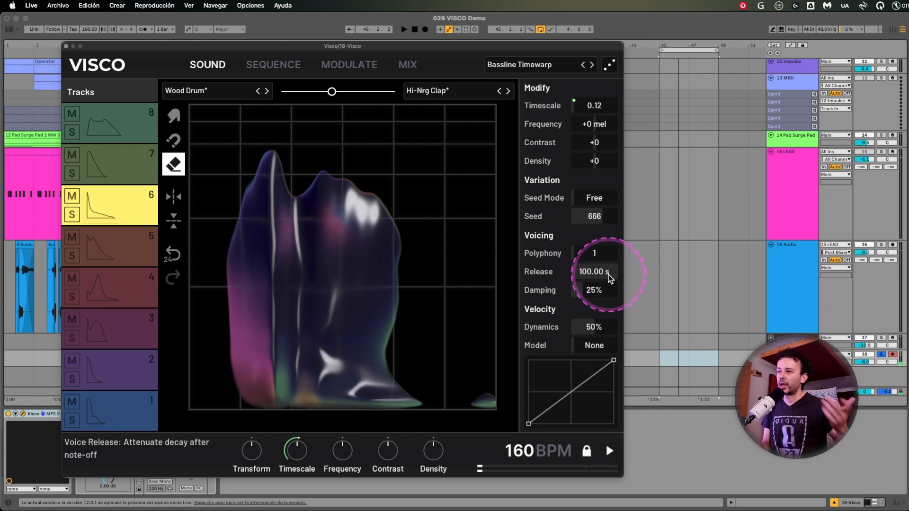
{"action": "left_click_drag", "start_coordinate": [609, 275], "coordinate": [609, 308]}
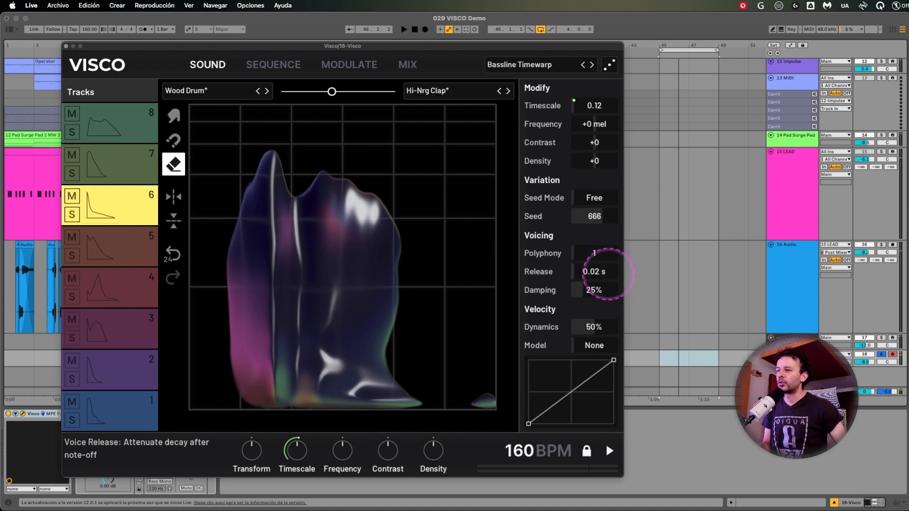
{"action": "mouse_move", "coordinate": [609, 274]}
{"action": "left_mouse_down"}
{"action": "mouse_move", "coordinate": [597, 289]}
{"action": "mouse_move", "coordinate": [597, 263]}
{"action": "left_mouse_up"}
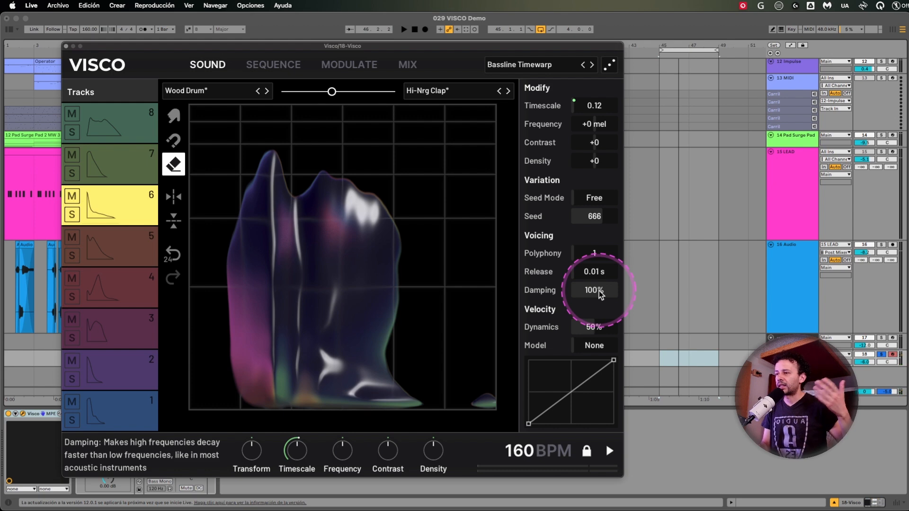
Check the mixer view, return to track 6's sound view, and set Timescale to 1.35 and Release to 1.53 s.
{"action": "left_click", "coordinate": [413, 68]}
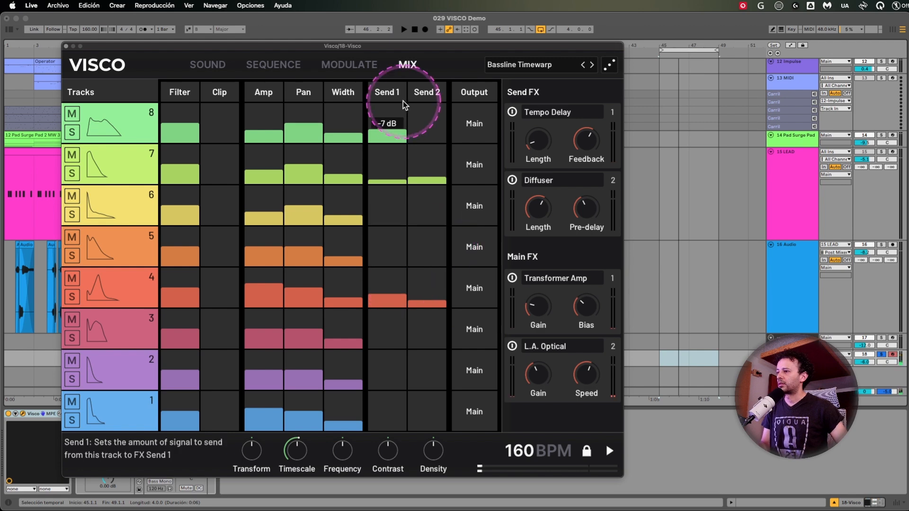
{"action": "left_click", "coordinate": [222, 66]}
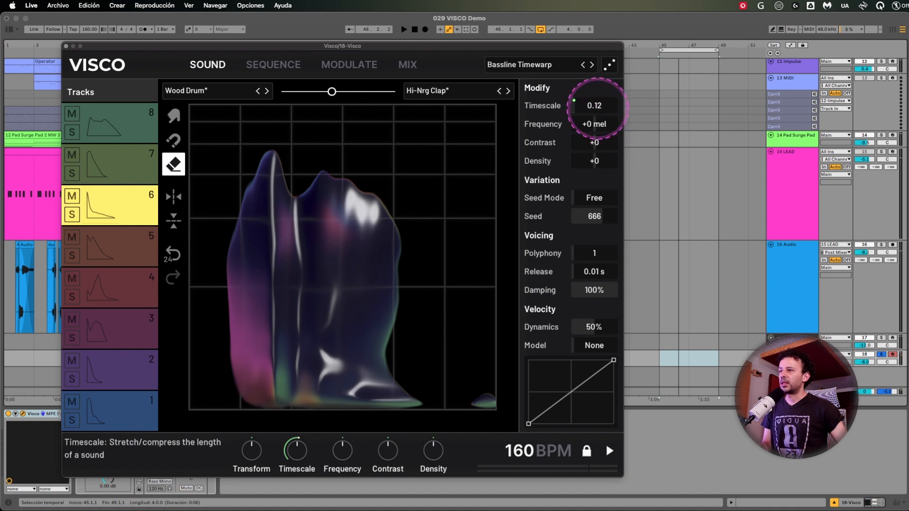
{"action": "left_click_drag", "start_coordinate": [595, 104], "coordinate": [596, 106]}
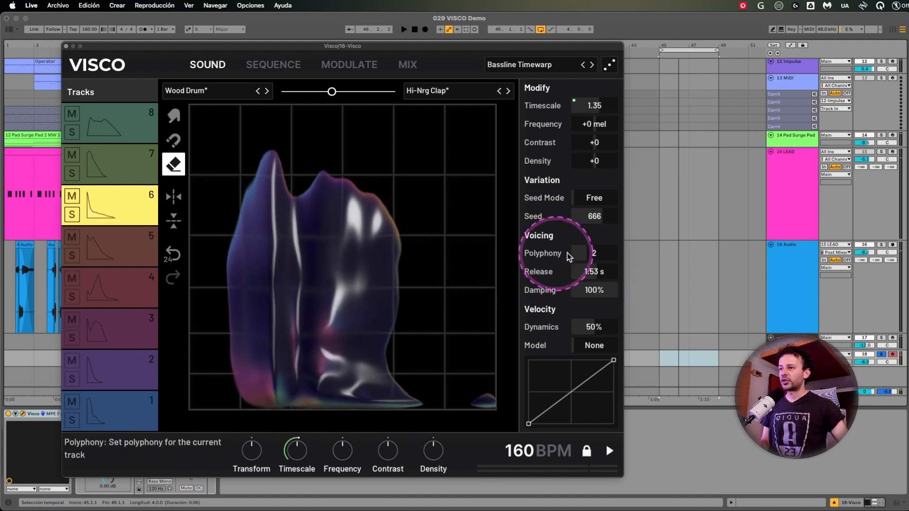
Compare track 6's Polyphony at 4 and 1, including a 100.00 s Release, and settle on Polyphony 1 with Release 1.22 s.
{"action": "left_click_drag", "start_coordinate": [599, 254], "coordinate": [602, 252]}
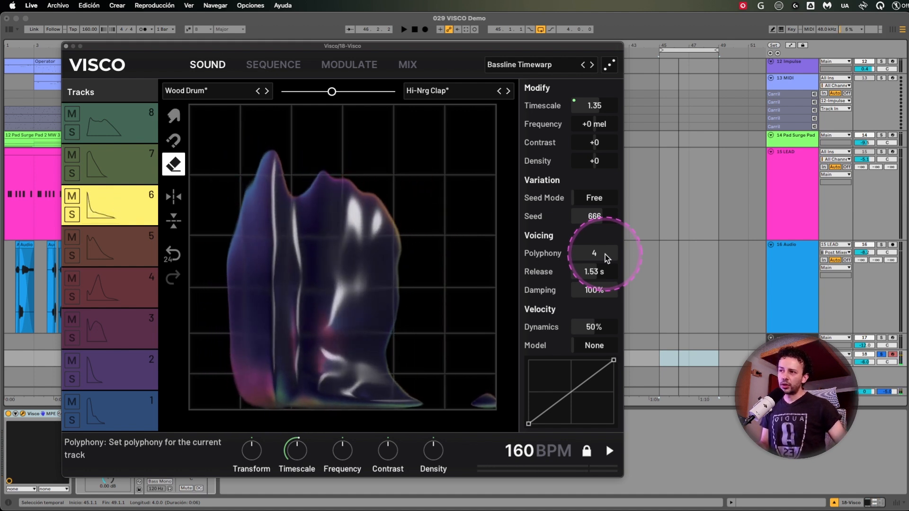
{"action": "left_click_drag", "start_coordinate": [605, 254], "coordinate": [601, 254]}
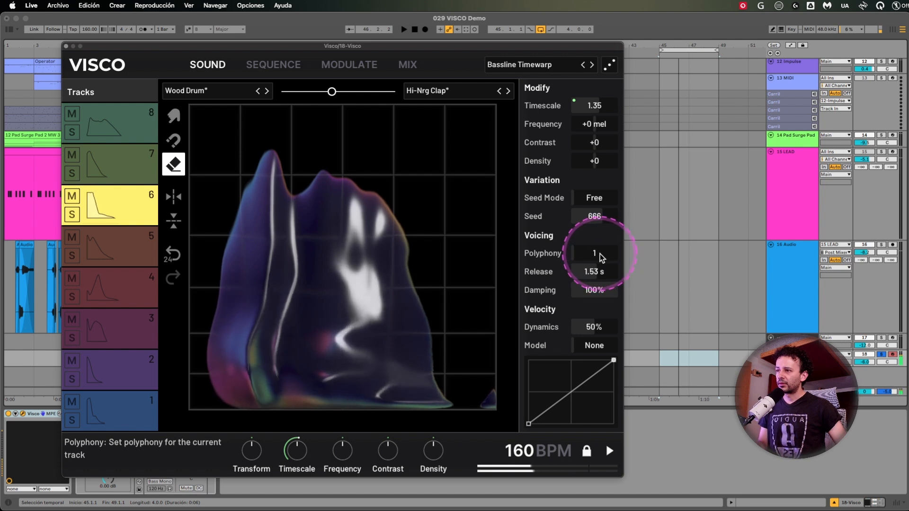
{"action": "double_click", "coordinate": [602, 255]}
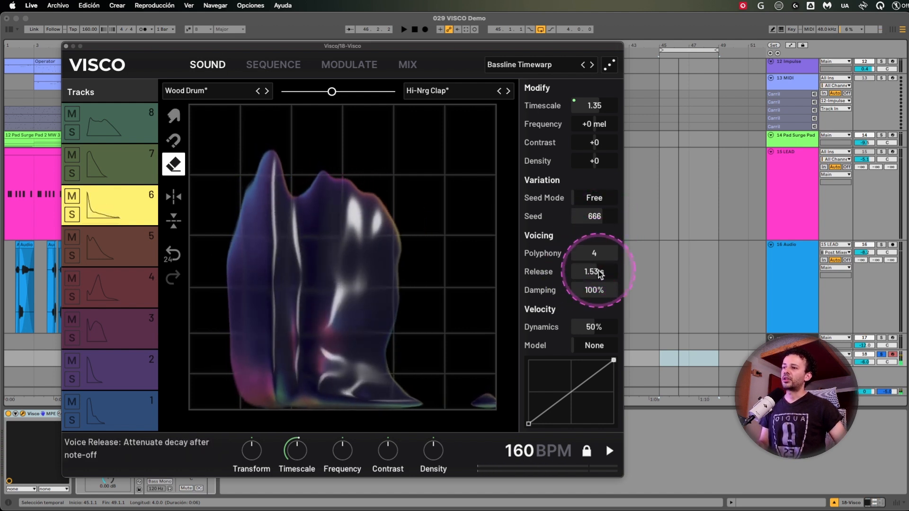
{"action": "double_click", "coordinate": [600, 274]}
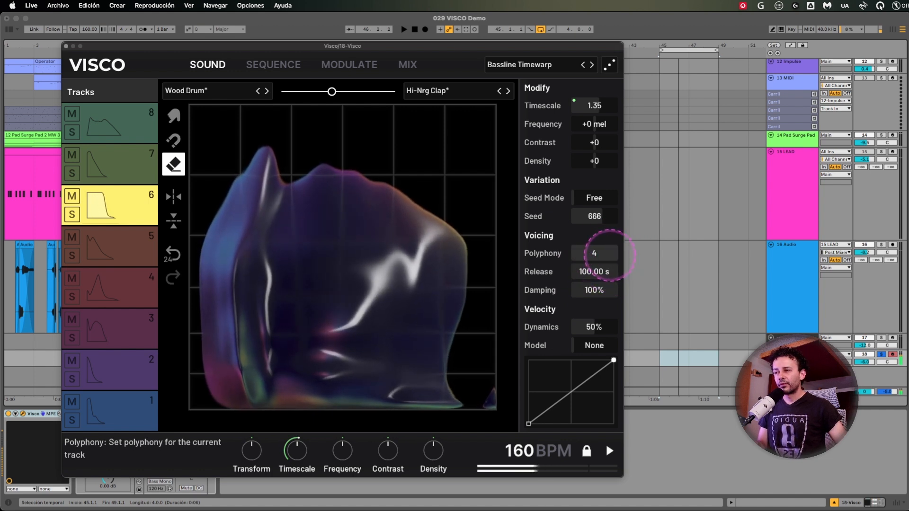
{"action": "left_click_drag", "start_coordinate": [610, 256], "coordinate": [610, 271]}
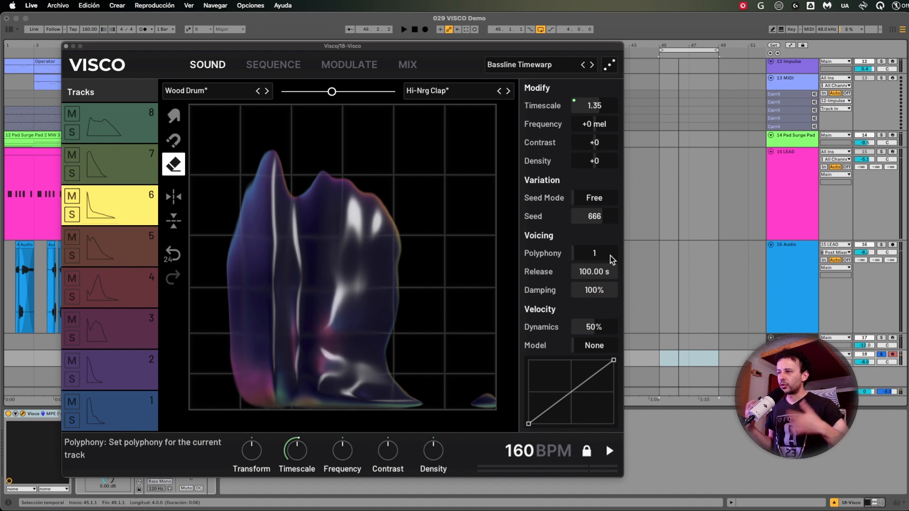
{"action": "left_click", "coordinate": [604, 126]}
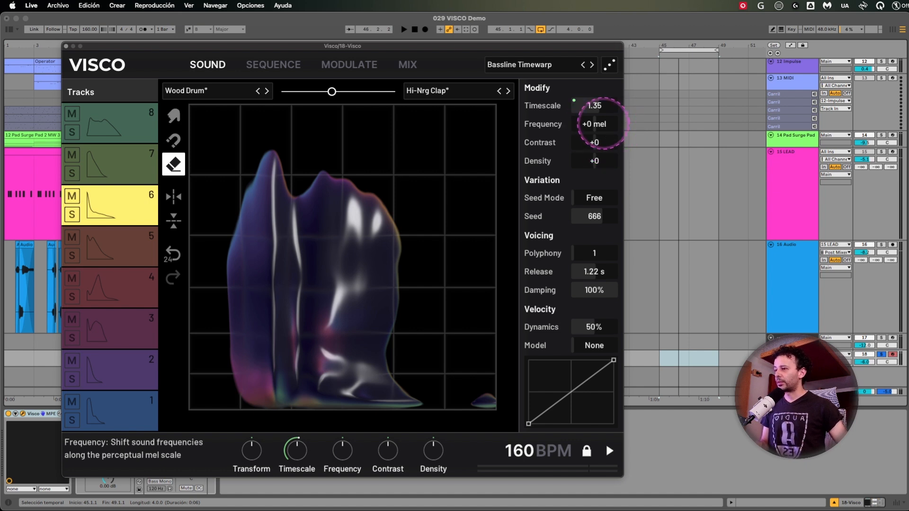
Try shifting track 6's Frequency and setting Contrast to +100 and +76, and reset both to zero.
{"action": "mouse_move", "coordinate": [603, 123]}
{"action": "left_mouse_down"}
{"action": "mouse_move", "coordinate": [604, 114]}
{"action": "mouse_move", "coordinate": [603, 151]}
{"action": "mouse_move", "coordinate": [602, 125]}
{"action": "left_mouse_up"}
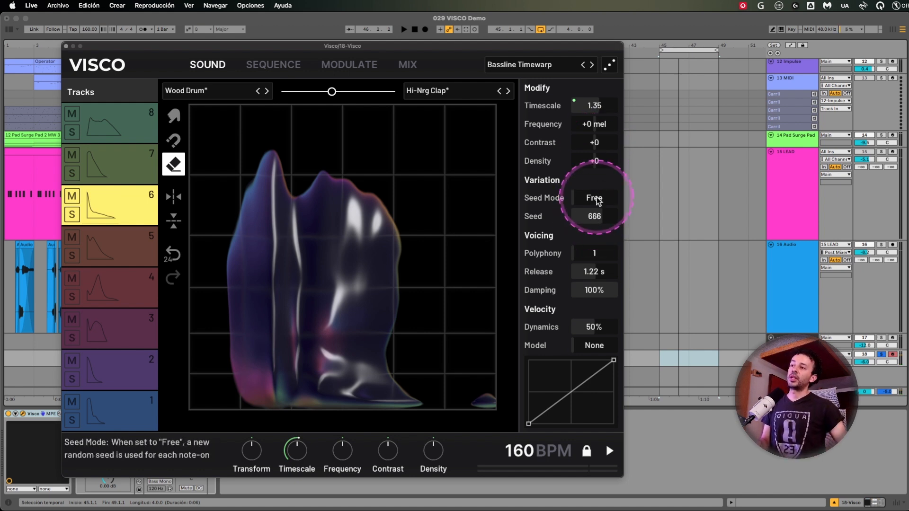
{"action": "left_click_drag", "start_coordinate": [593, 143], "coordinate": [593, 131]}
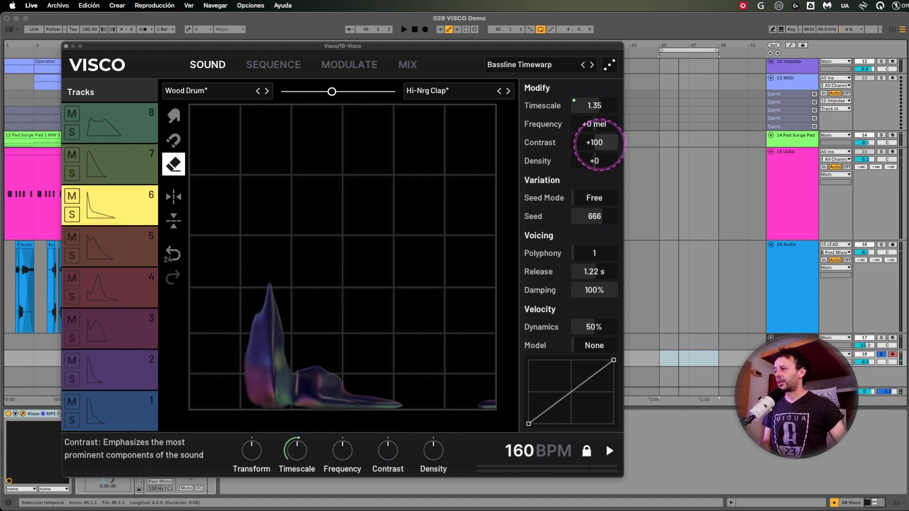
{"action": "left_click_drag", "start_coordinate": [600, 145], "coordinate": [600, 190]}
{"action": "left_click_drag", "start_coordinate": [600, 144], "coordinate": [600, 143]}
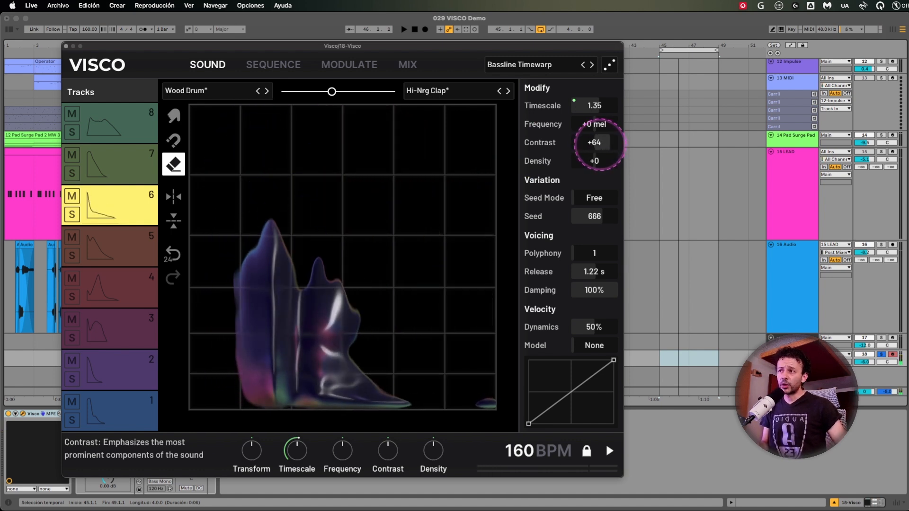
{"action": "double_click", "coordinate": [597, 142]}
Try track 6's Density at +100 and -100, and combine the low Density with Contrast at +100 and -100.
{"action": "left_click_drag", "start_coordinate": [598, 162], "coordinate": [601, 161]}
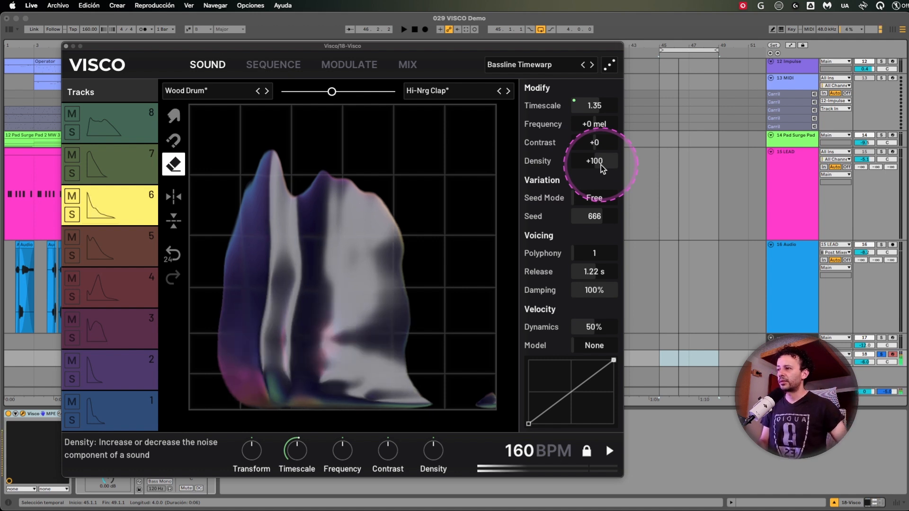
{"action": "left_click_drag", "start_coordinate": [601, 164], "coordinate": [601, 166]}
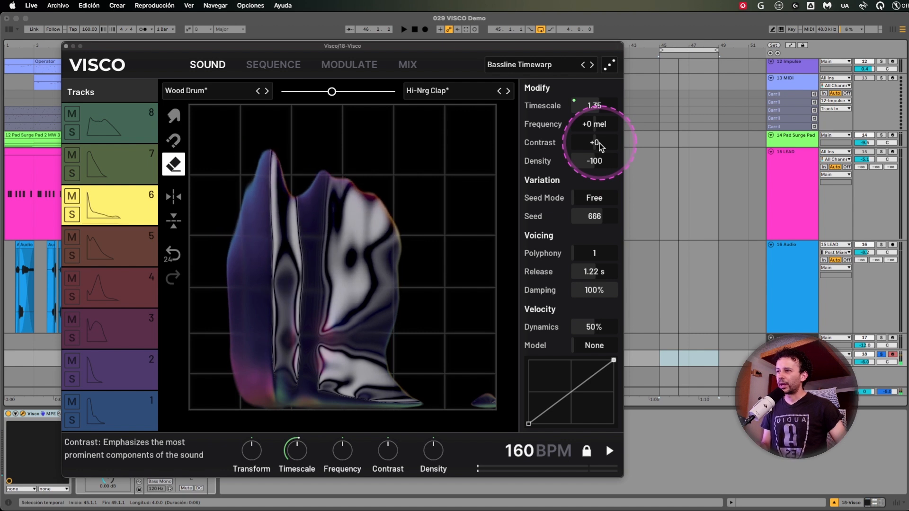
{"action": "left_click_drag", "start_coordinate": [600, 143], "coordinate": [599, 140]}
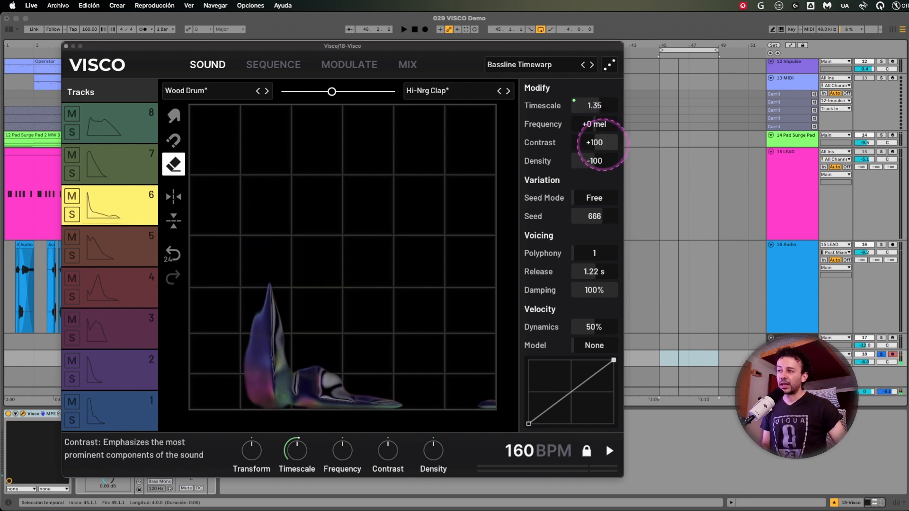
{"action": "left_click_drag", "start_coordinate": [600, 142], "coordinate": [603, 145]}
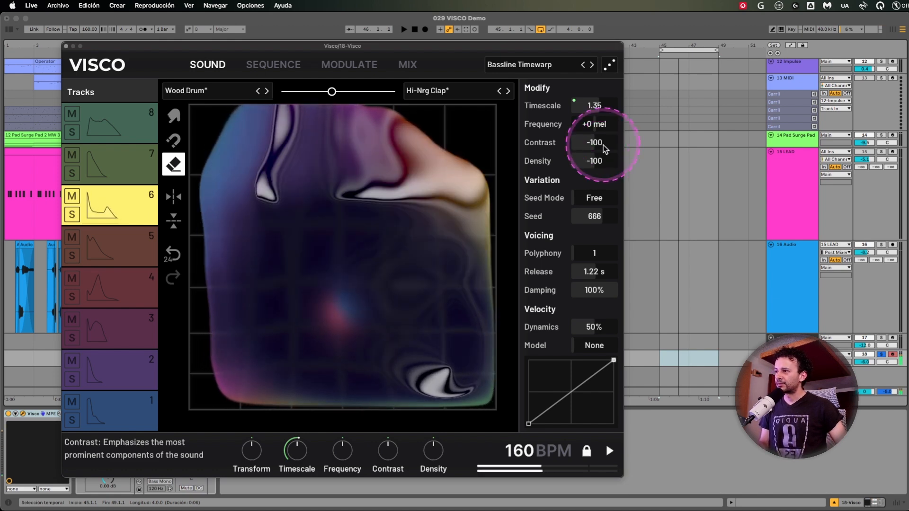
Set track 6's Contrast to +49 and Density to +18, and change its Seed to 367.
{"action": "left_click_drag", "start_coordinate": [603, 145], "coordinate": [604, 104]}
{"action": "mouse_move", "coordinate": [595, 161]}
{"action": "left_mouse_down"}
{"action": "mouse_move", "coordinate": [595, 142]}
{"action": "mouse_move", "coordinate": [593, 169]}
{"action": "left_mouse_up"}
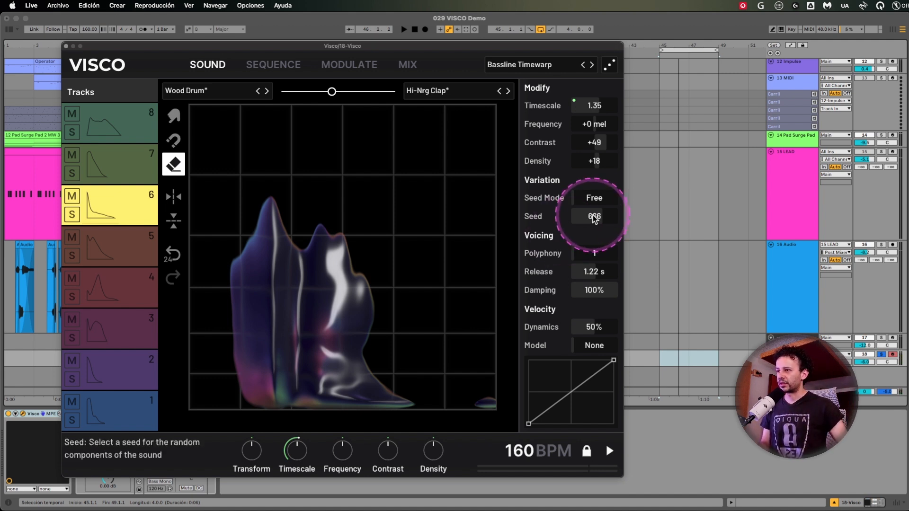
{"action": "left_click_drag", "start_coordinate": [595, 216], "coordinate": [598, 221]}
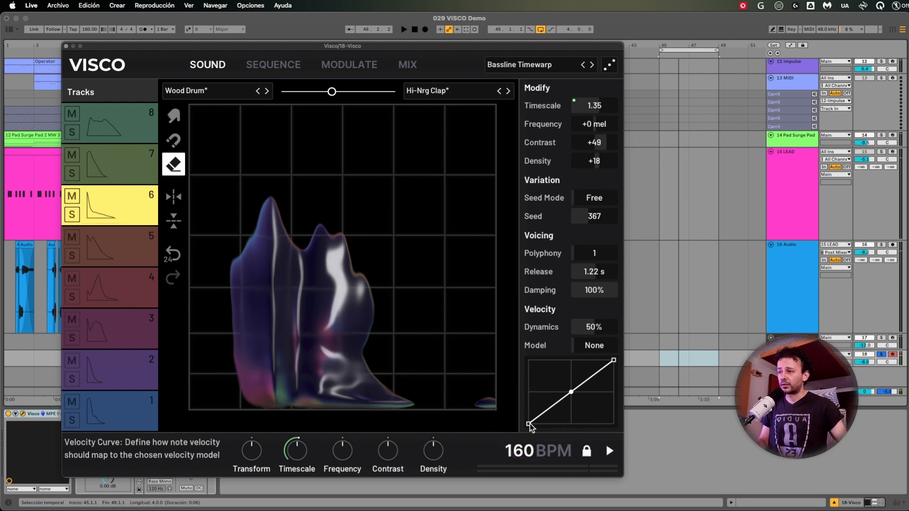
Try raising the start of track 6's velocity curve and turning the all-tracks Timescale, and return both to their initial settings.
{"action": "left_click_drag", "start_coordinate": [531, 426], "coordinate": [522, 362]}
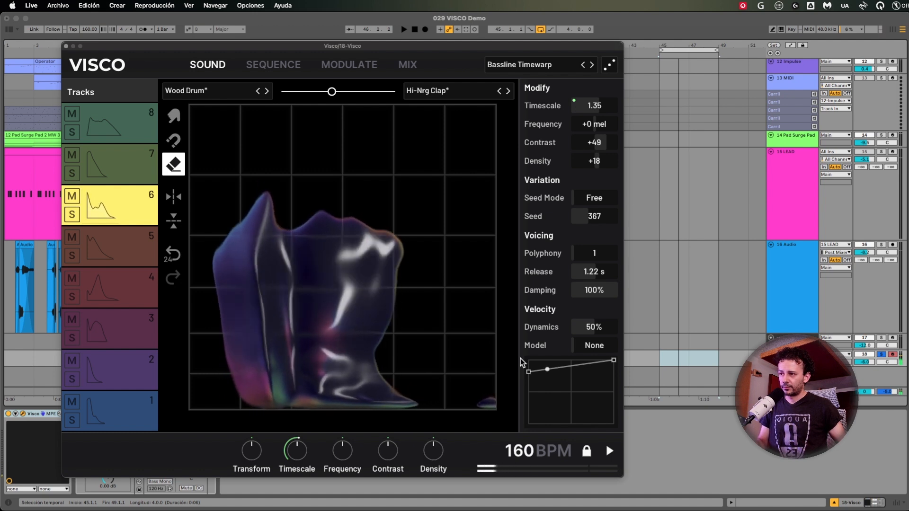
{"action": "left_click_drag", "start_coordinate": [536, 369], "coordinate": [503, 455]}
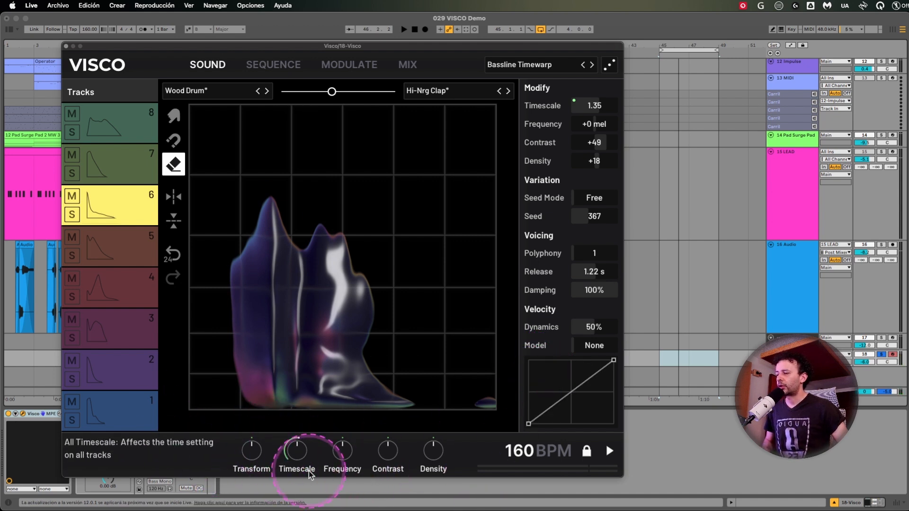
{"action": "mouse_move", "coordinate": [310, 475]}
{"action": "left_mouse_down"}
{"action": "mouse_move", "coordinate": [337, 478]}
{"action": "mouse_move", "coordinate": [304, 465]}
{"action": "left_mouse_up"}
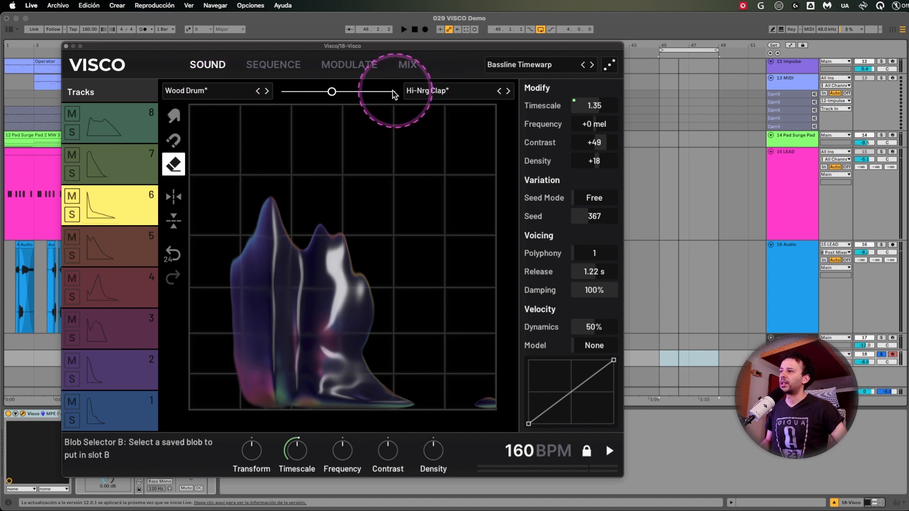
View the blobs of tracks 8 and 6, and select track 5.
{"action": "left_click", "coordinate": [141, 124]}
{"action": "left_click", "coordinate": [142, 203]}
{"action": "left_click", "coordinate": [141, 263]}
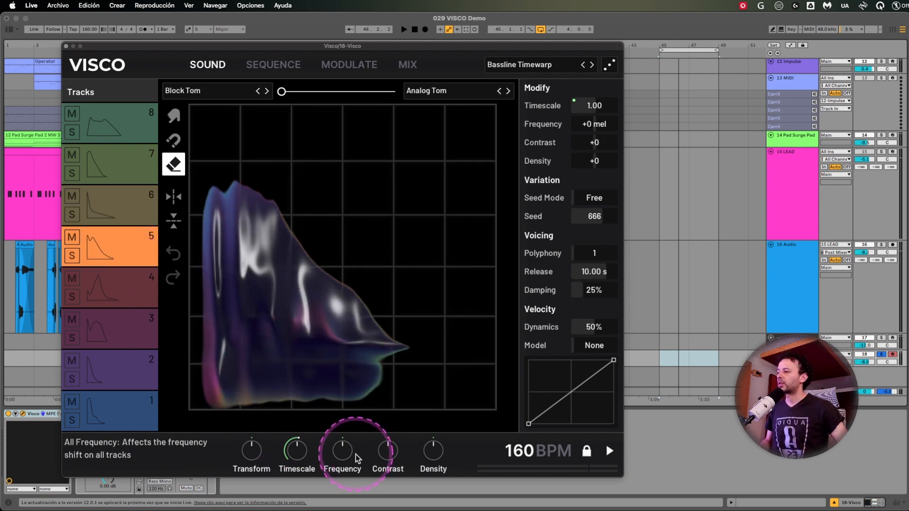
{"action": "left_click_drag", "start_coordinate": [374, 361], "coordinate": [330, 273]}
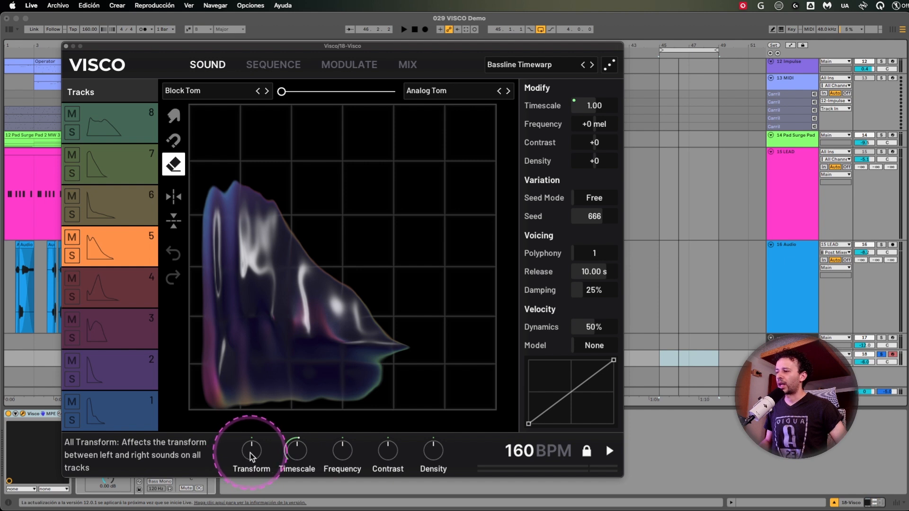
Play the pattern while raising the all-tracks Transform, Timescale, Frequency and Contrast and lowering Density, and stop playback.
{"action": "key", "text": "space"}
{"action": "left_click_drag", "start_coordinate": [251, 457], "coordinate": [338, 453]}
{"action": "double_click", "coordinate": [338, 453]}
{"action": "left_click_drag", "start_coordinate": [392, 453], "coordinate": [433, 454]}
{"action": "left_click_drag", "start_coordinate": [297, 452], "coordinate": [347, 452]}
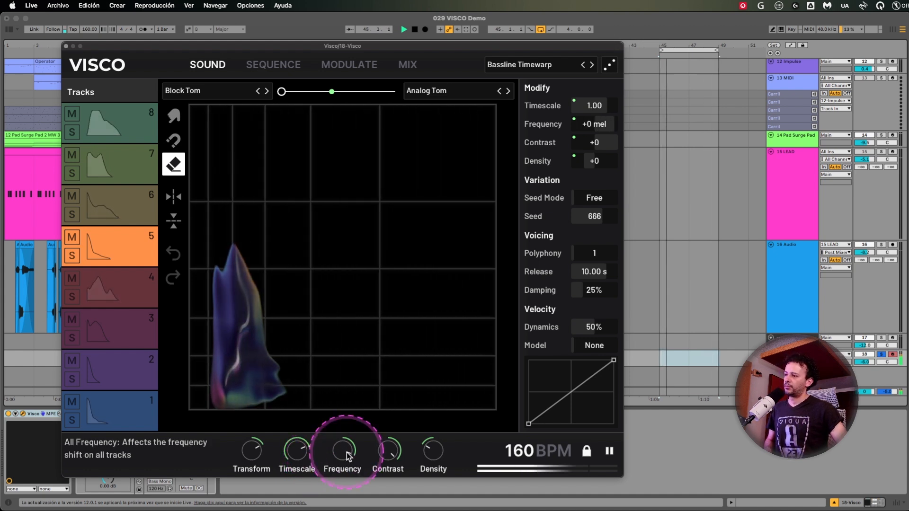
{"action": "key", "text": "space"}
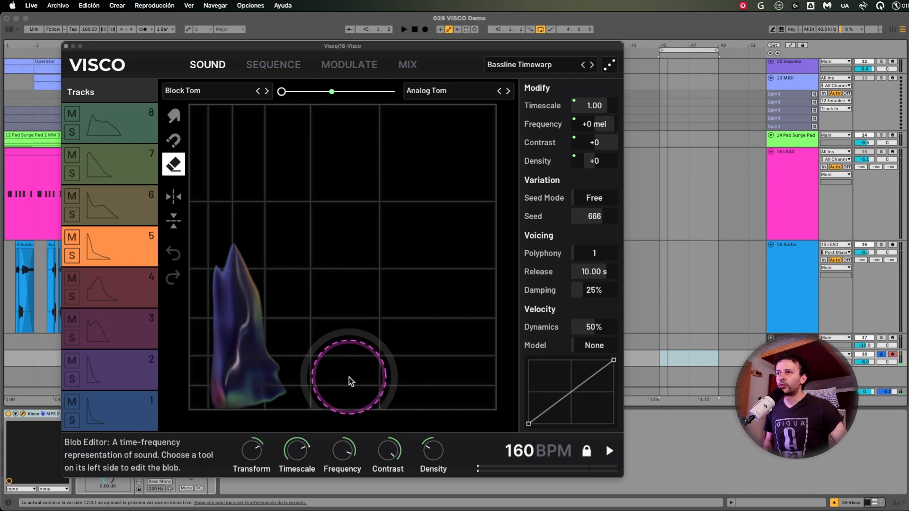
Create a four-bar MIDI clip on the 18 Visco track over the selected range from bar 45 to 49.
{"action": "scroll", "coordinate": [667, 208], "scroll_direction": "up", "scroll_amount": 5}
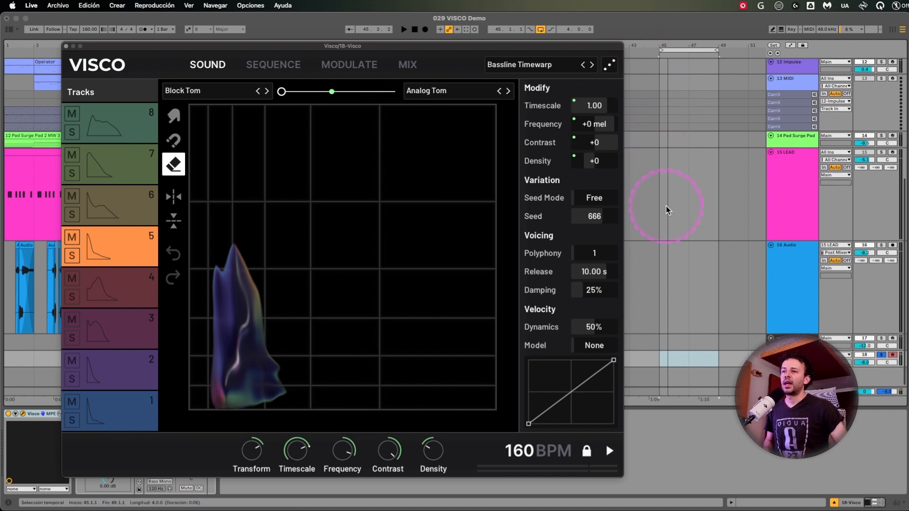
{"action": "scroll", "coordinate": [667, 209], "scroll_direction": "down", "scroll_amount": 5}
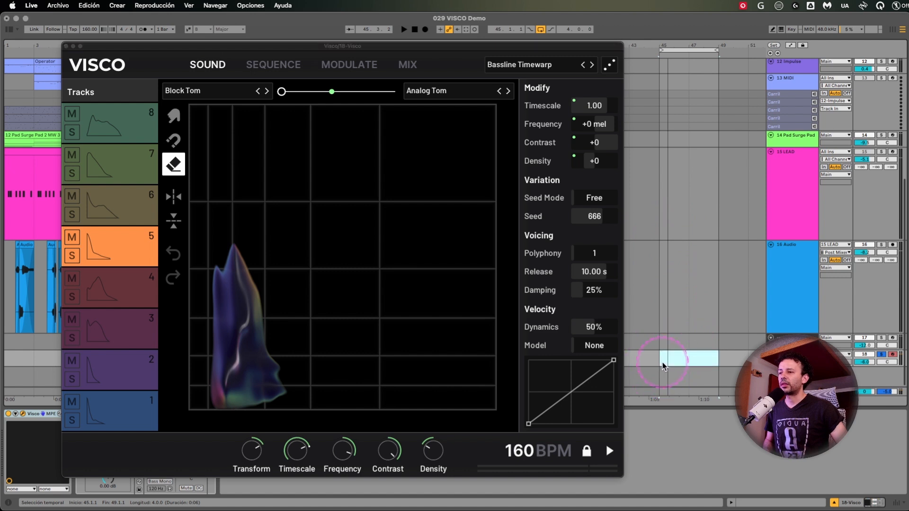
{"action": "double_click", "coordinate": [710, 356]}
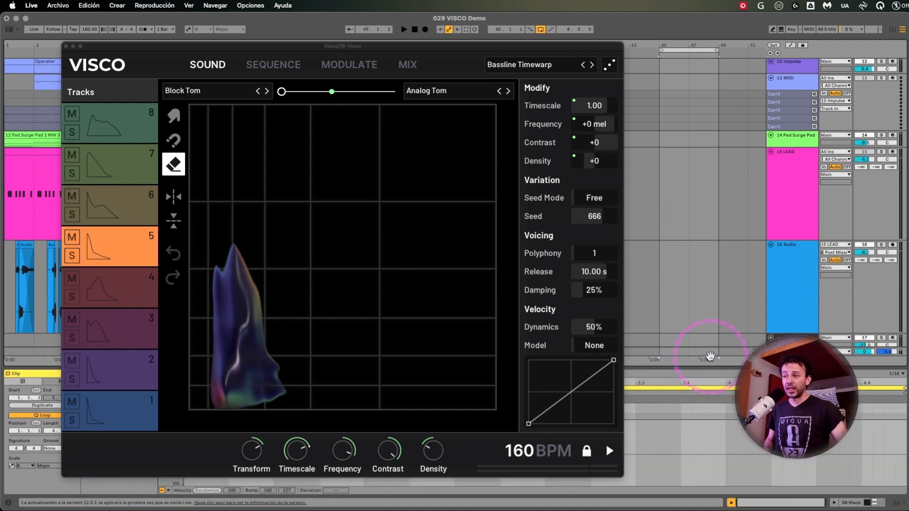
{"action": "scroll", "coordinate": [711, 356], "scroll_direction": "down", "scroll_amount": 2}
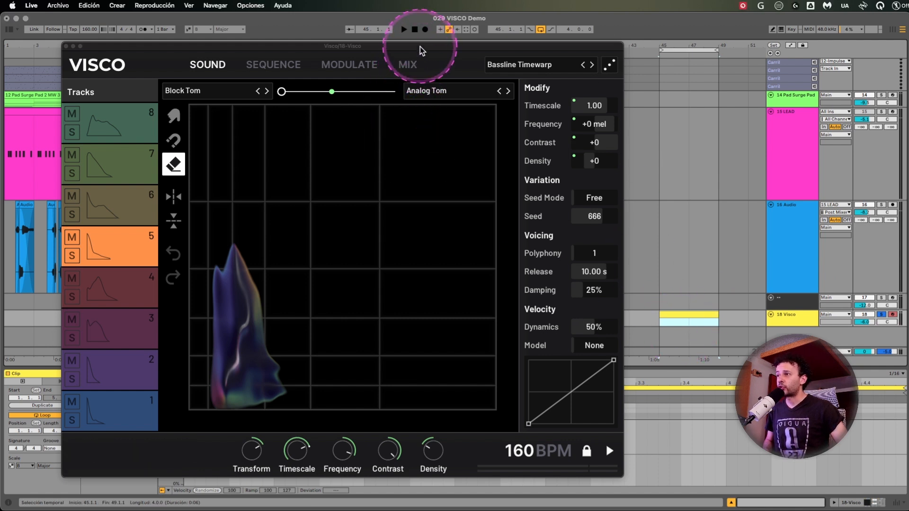
Shift the Visco window slightly and resize its interface to 100%.
{"action": "left_click_drag", "start_coordinate": [421, 46], "coordinate": [426, 45]}
{"action": "left_click", "coordinate": [117, 65]}
{"action": "mouse_move", "coordinate": [95, 127]}
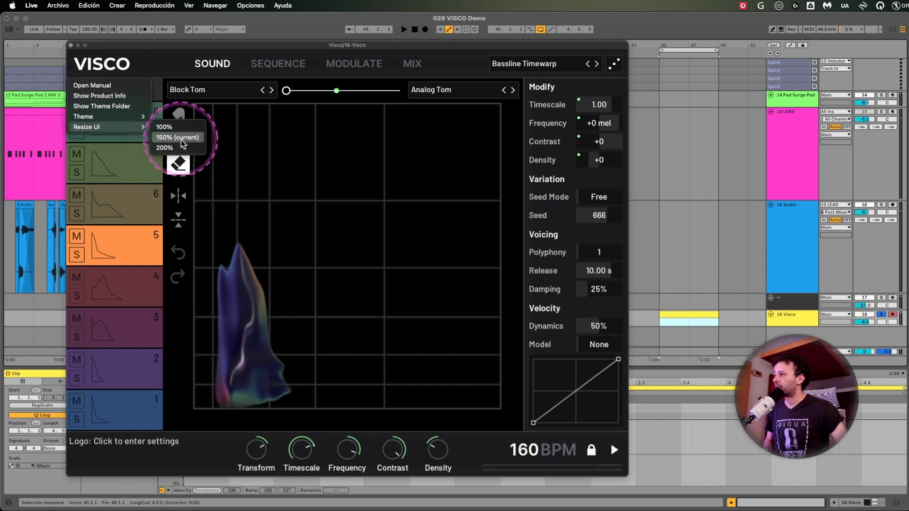
{"action": "left_click", "coordinate": [178, 128]}
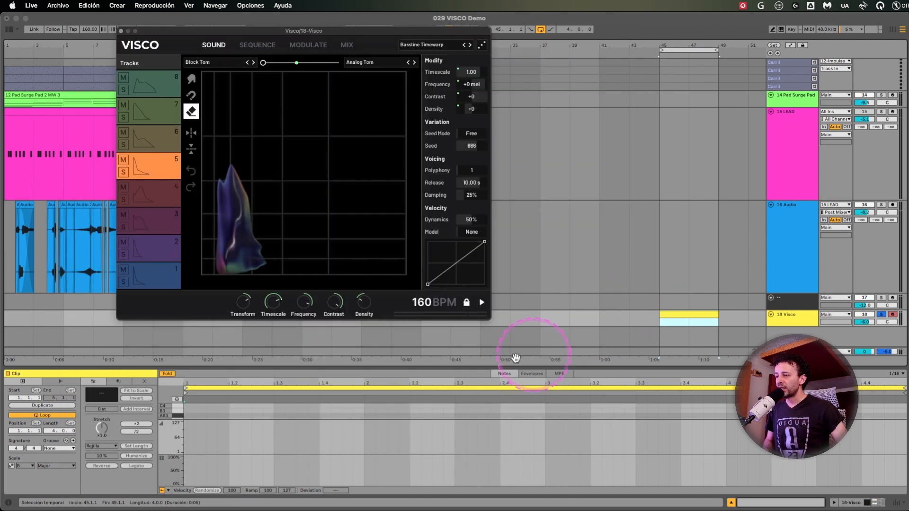
Show the new clip's envelopes for the Visco device and target Global Transform by nudging the all-tracks Transform.
{"action": "left_click", "coordinate": [540, 374]}
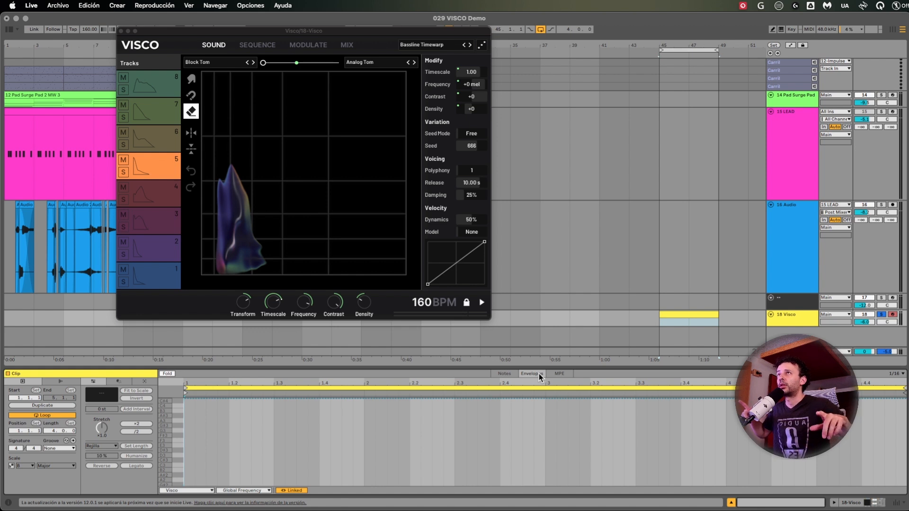
{"action": "left_click", "coordinate": [537, 375]}
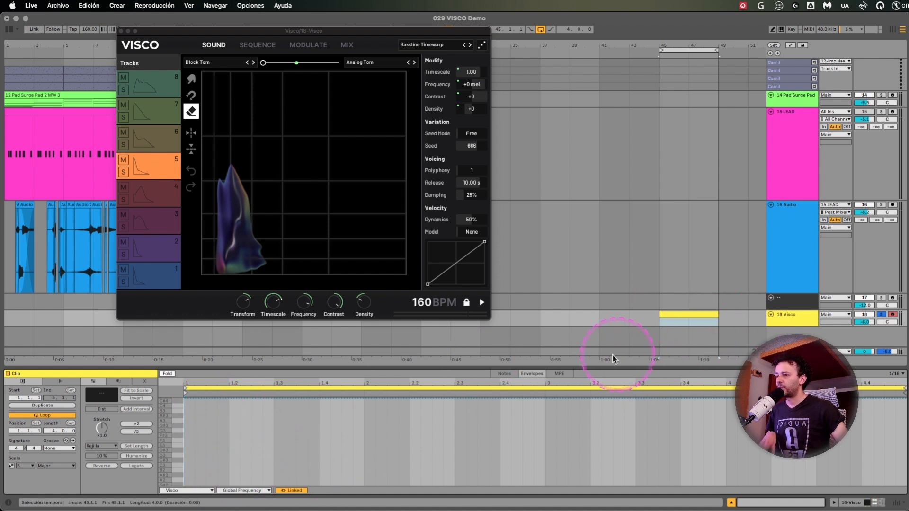
{"action": "left_click", "coordinate": [201, 491]}
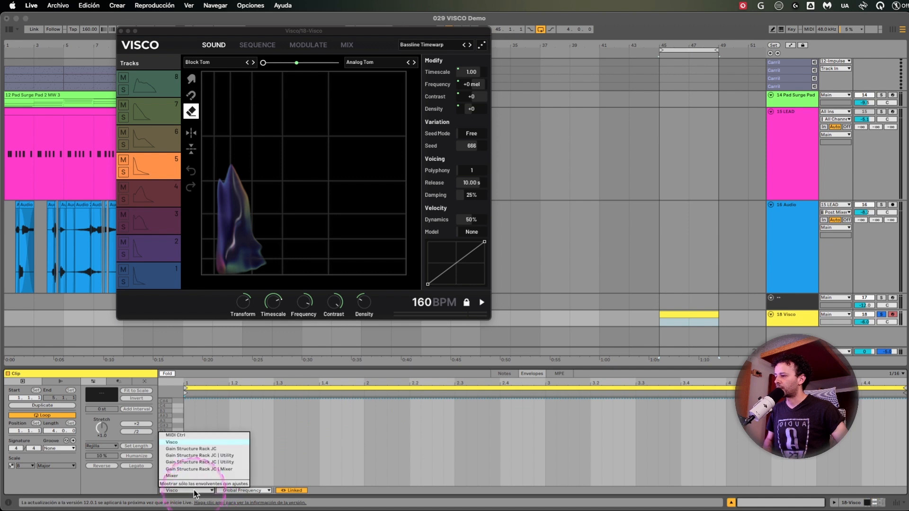
{"action": "left_click", "coordinate": [255, 491]}
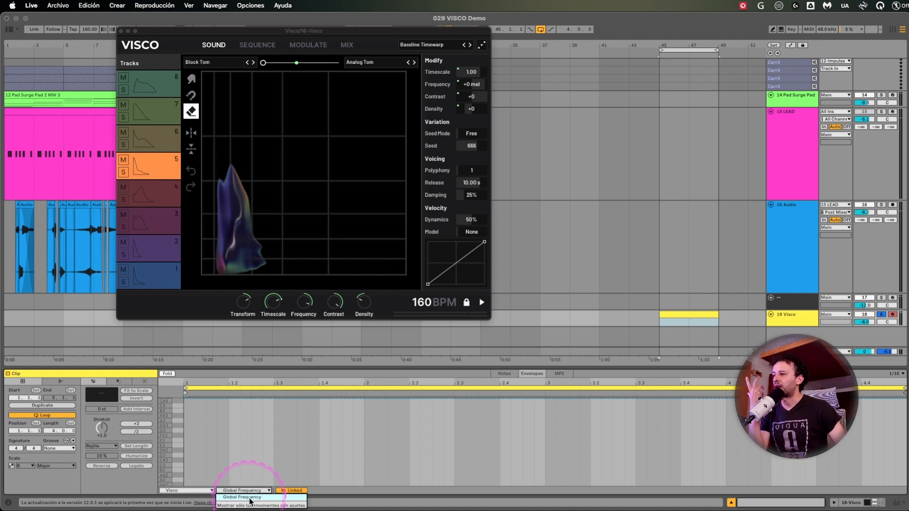
{"action": "left_click", "coordinate": [254, 498]}
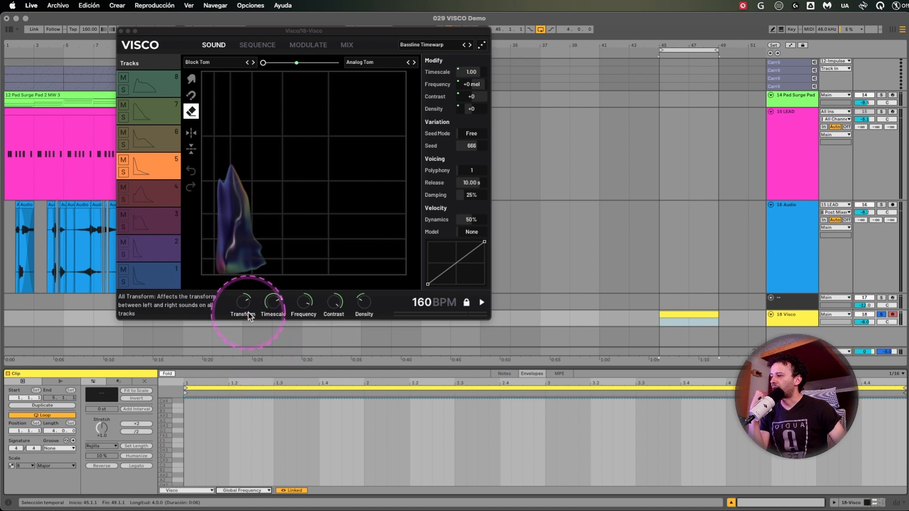
{"action": "left_click_drag", "start_coordinate": [247, 305], "coordinate": [246, 299]}
{"action": "left_click", "coordinate": [250, 491]}
{"action": "left_click", "coordinate": [251, 494]}
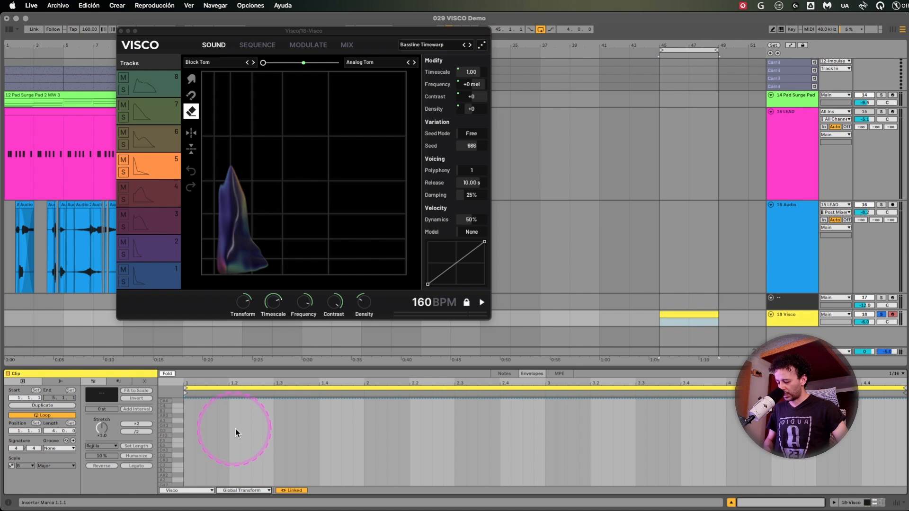
Turn off the grid and draw freehand envelopes for Global Transform, Global Timescale and Global Frequency along the clip.
{"action": "key", "text": "super+4"}
{"action": "left_click", "coordinate": [227, 408]}
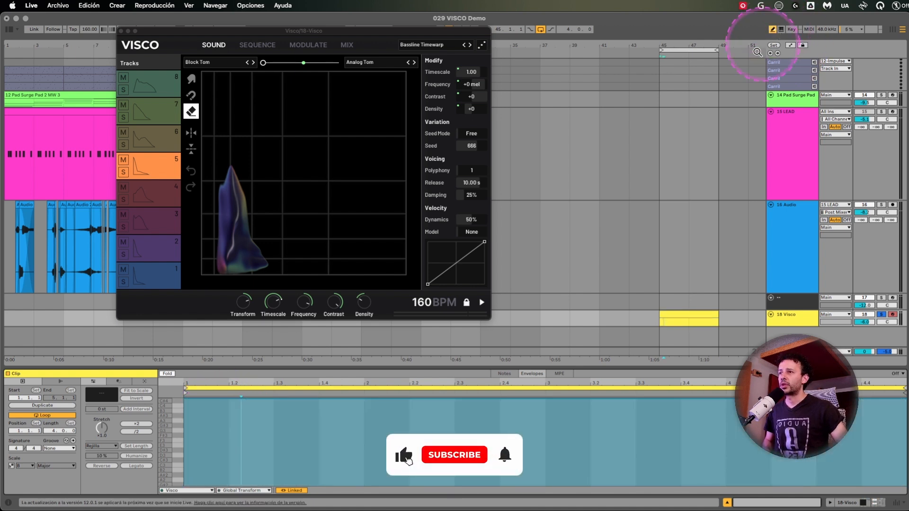
{"action": "left_click_drag", "start_coordinate": [270, 468], "coordinate": [904, 426]}
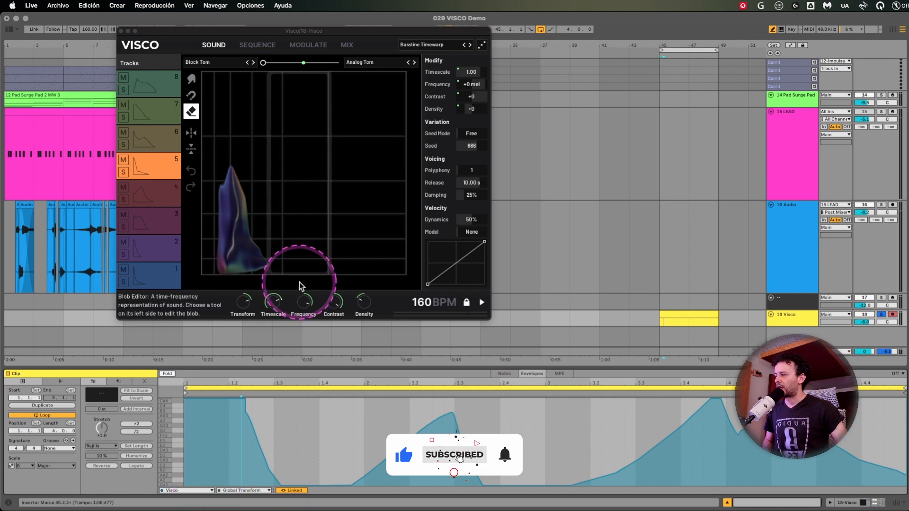
{"action": "left_click", "coordinate": [276, 303]}
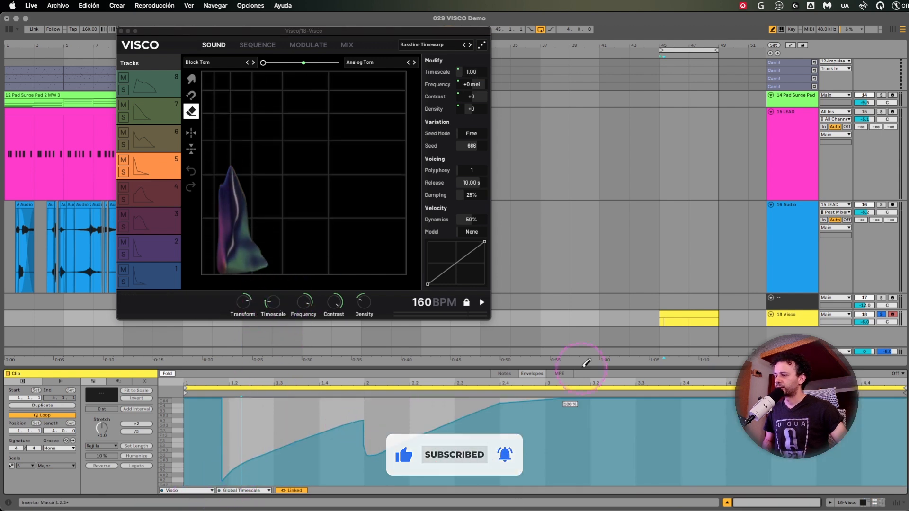
{"action": "left_click", "coordinate": [292, 317]}
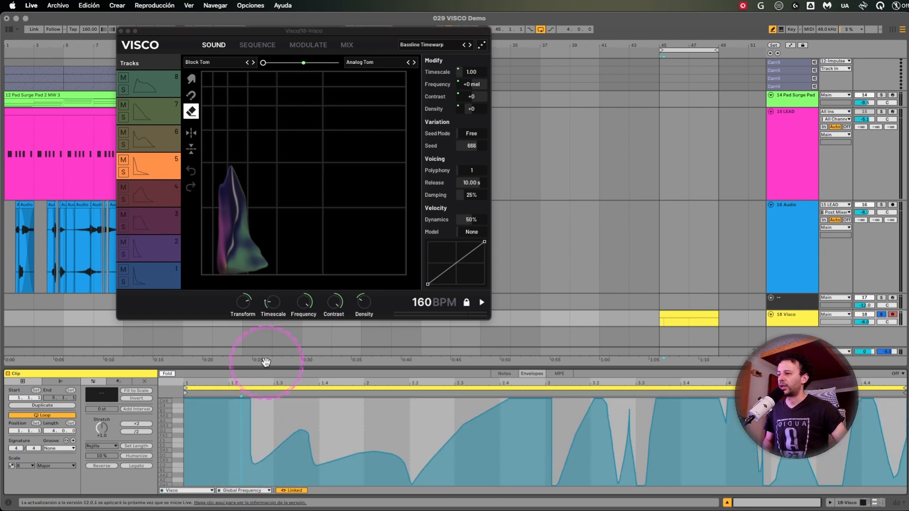
Fill the clip's Global Contrast envelope with repeated one-bar sine shapes.
{"action": "left_click", "coordinate": [334, 303]}
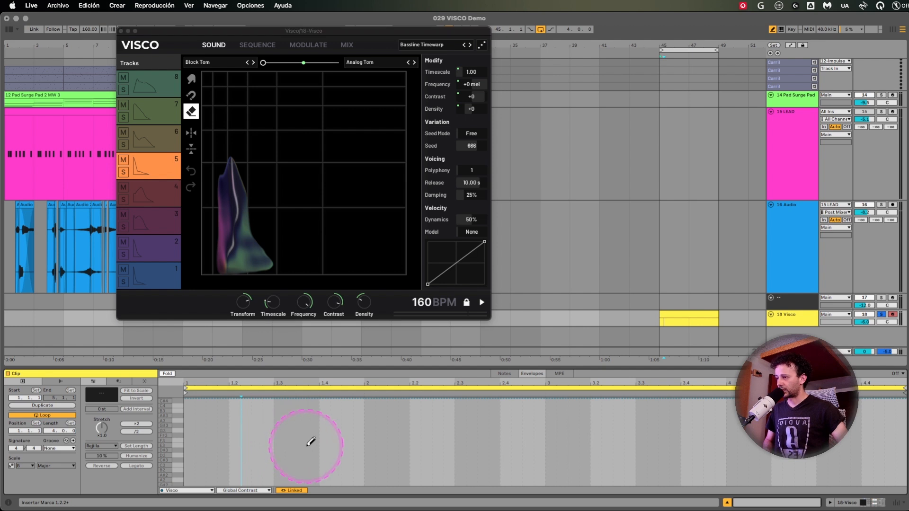
{"action": "right_click", "coordinate": [284, 437]}
{"action": "left_click", "coordinate": [237, 423]}
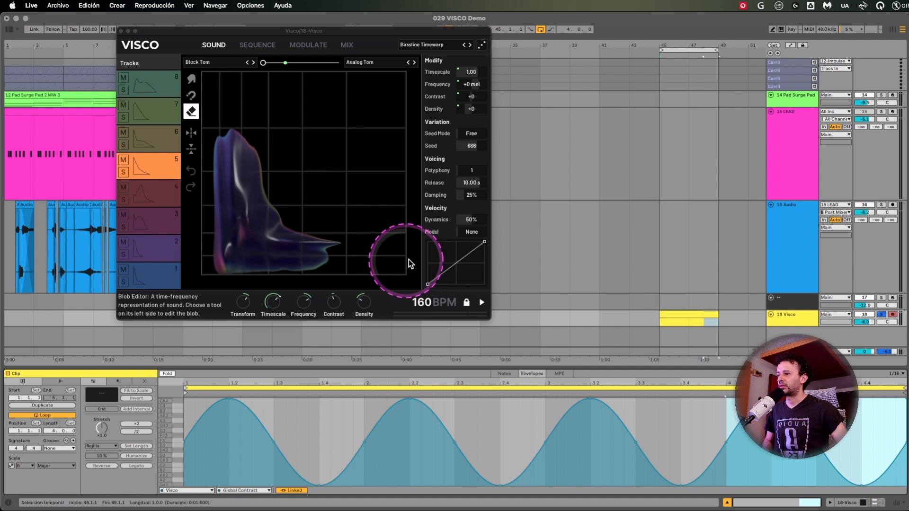
Set the grid to 1/8 and fill the Global Density envelope with rising ramps, the first spanning 1 to 2.3.
{"action": "left_click", "coordinate": [364, 302]}
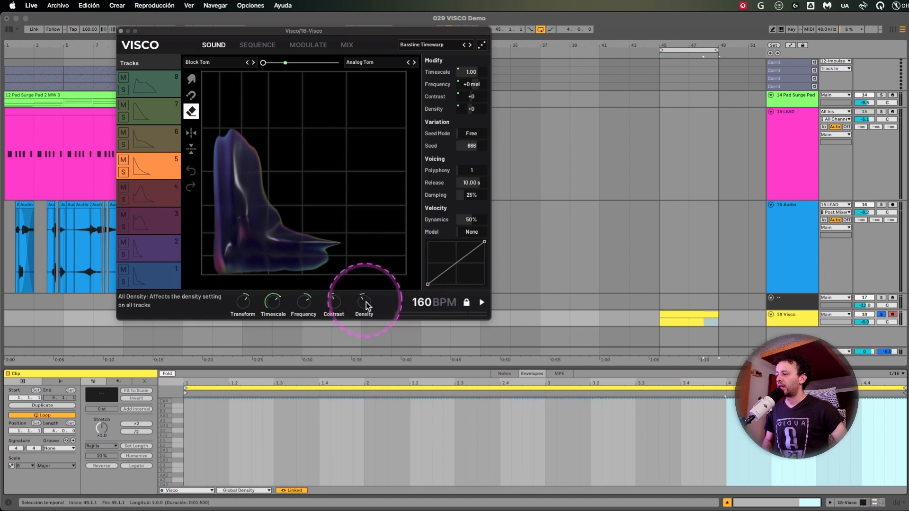
{"action": "left_click", "coordinate": [370, 433]}
{"action": "key", "text": "super+2"}
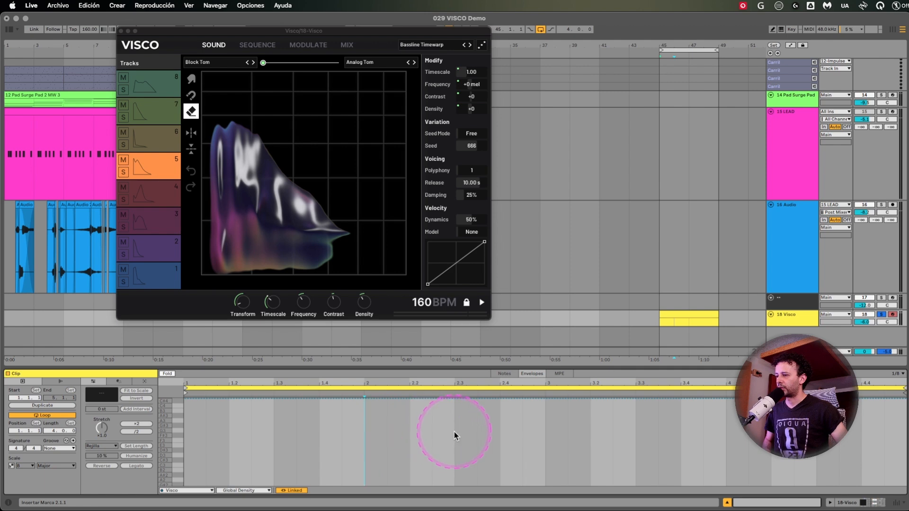
{"action": "left_click_drag", "start_coordinate": [454, 433], "coordinate": [186, 441]}
{"action": "right_click", "coordinate": [303, 448]}
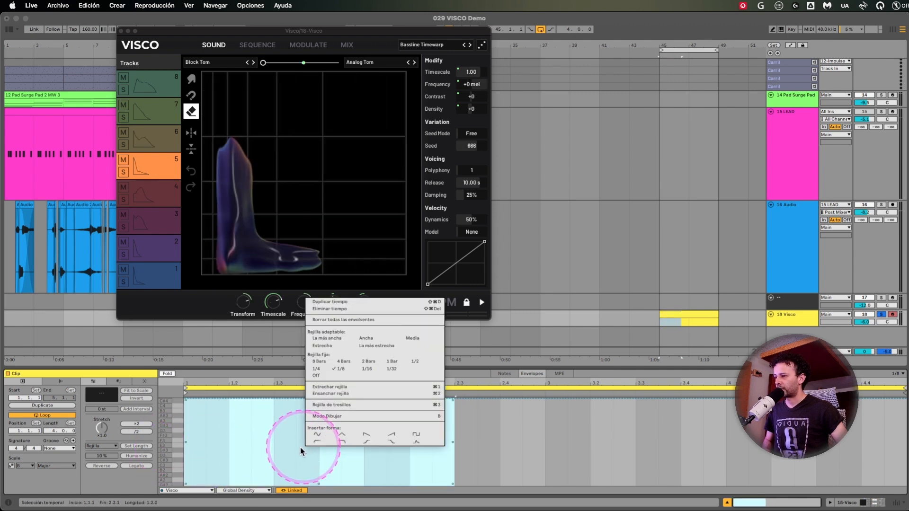
{"action": "left_click", "coordinate": [396, 433]}
{"action": "scroll", "coordinate": [398, 434], "scroll_direction": "right", "scroll_amount": 2}
{"action": "left_click_drag", "start_coordinate": [428, 388], "coordinate": [432, 381]}
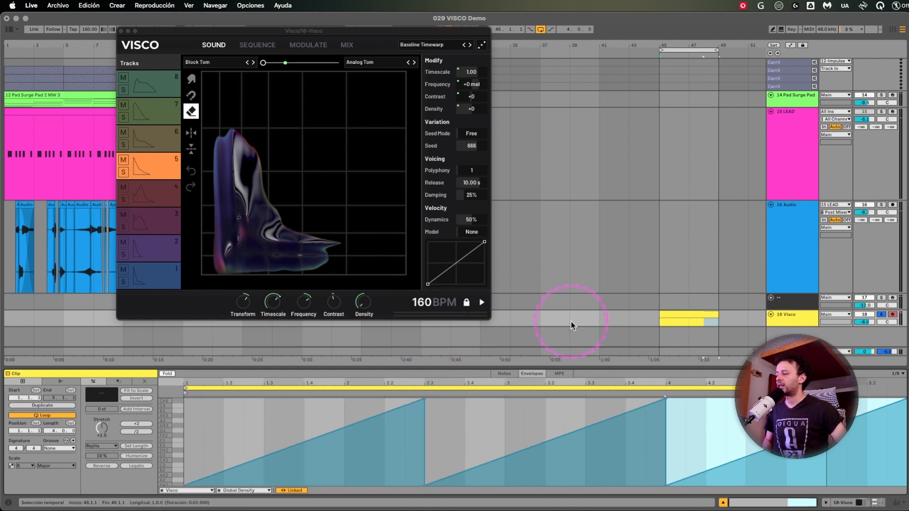
Play the Visco clip to audition the envelope automation, and stop playback.
{"action": "left_click", "coordinate": [700, 315]}
{"action": "key", "text": "space"}
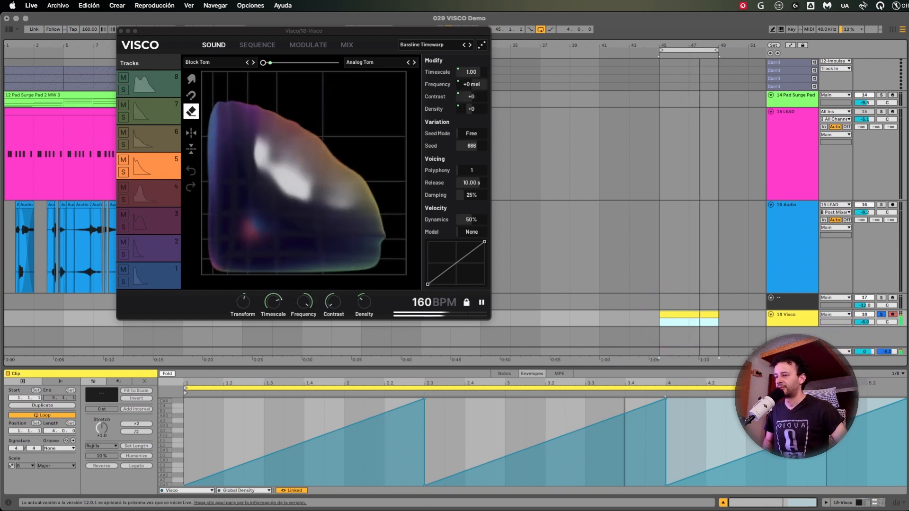
{"action": "key", "text": "space"}
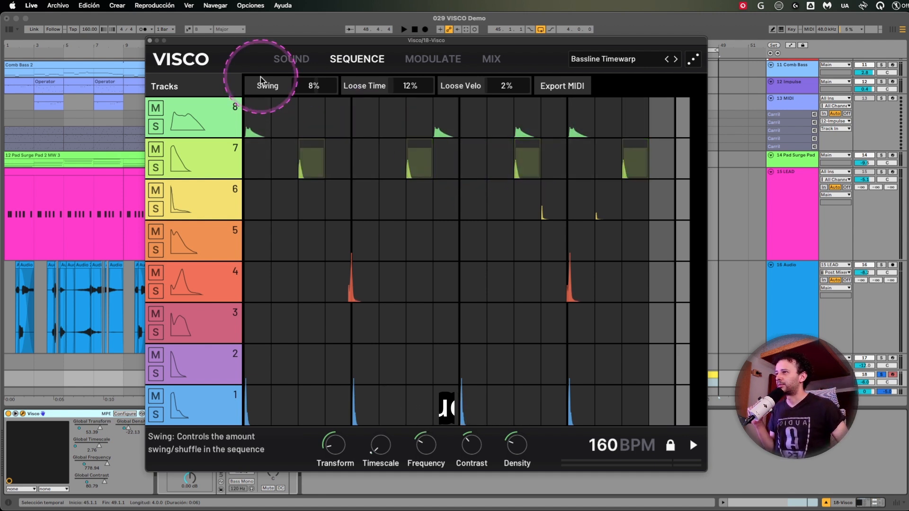
{"action": "left_click", "coordinate": [194, 59]}
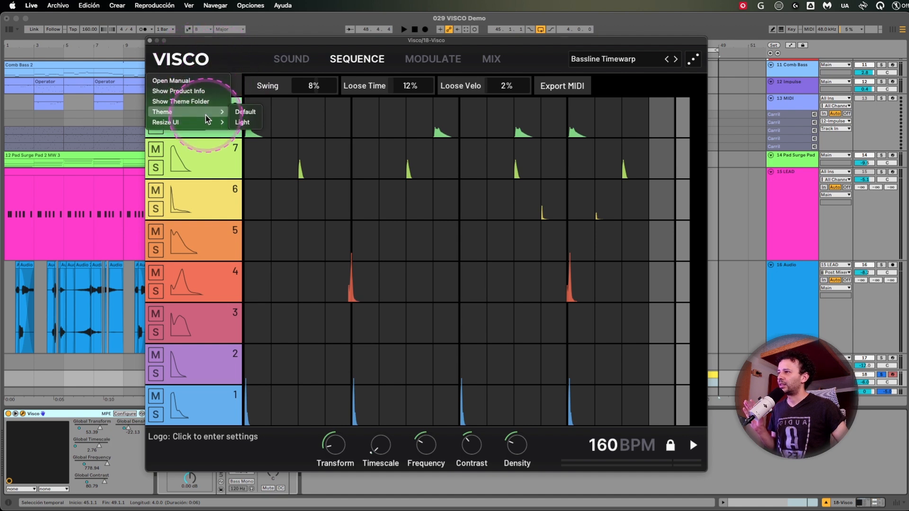
{"action": "left_click", "coordinate": [267, 55]}
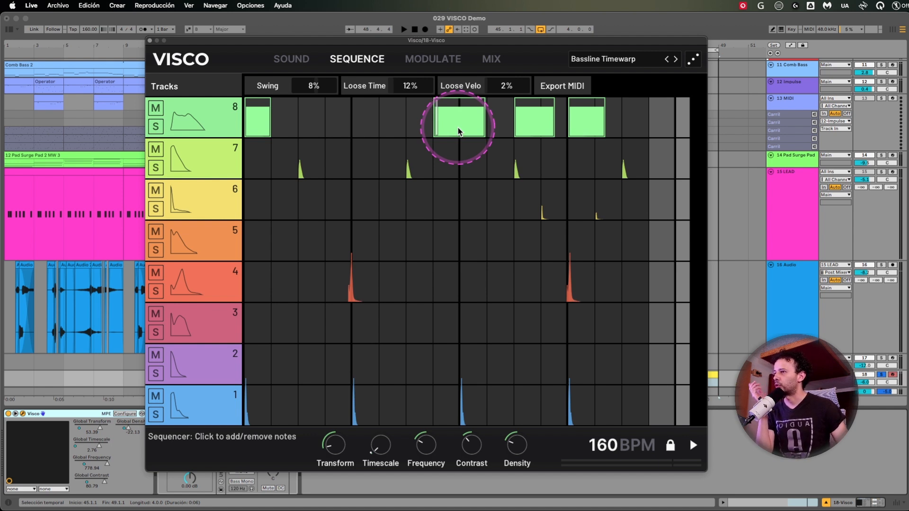
Try adding notes at steps 4, 5 and 6 of track 8 in the sequencer, and remove them again.
{"action": "left_click", "coordinate": [337, 121]}
{"action": "left_click", "coordinate": [370, 128]}
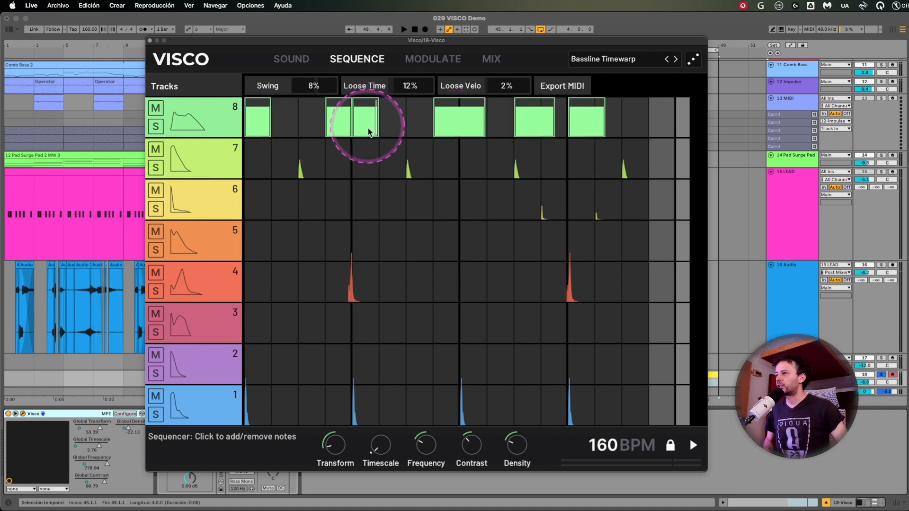
{"action": "left_click", "coordinate": [387, 131]}
{"action": "left_click_drag", "start_coordinate": [365, 122], "coordinate": [368, 156]}
{"action": "right_click", "coordinate": [366, 119]}
{"action": "left_click", "coordinate": [372, 123]}
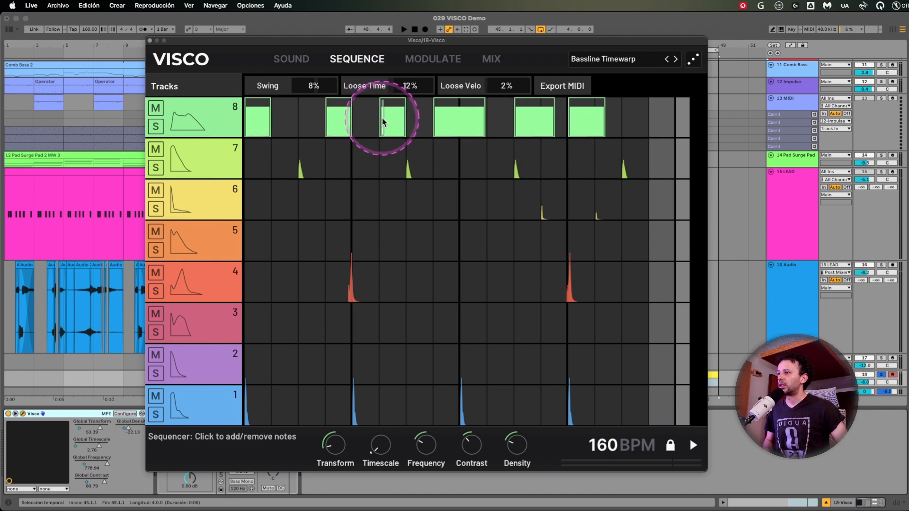
{"action": "left_click", "coordinate": [384, 121]}
{"action": "left_click", "coordinate": [344, 124]}
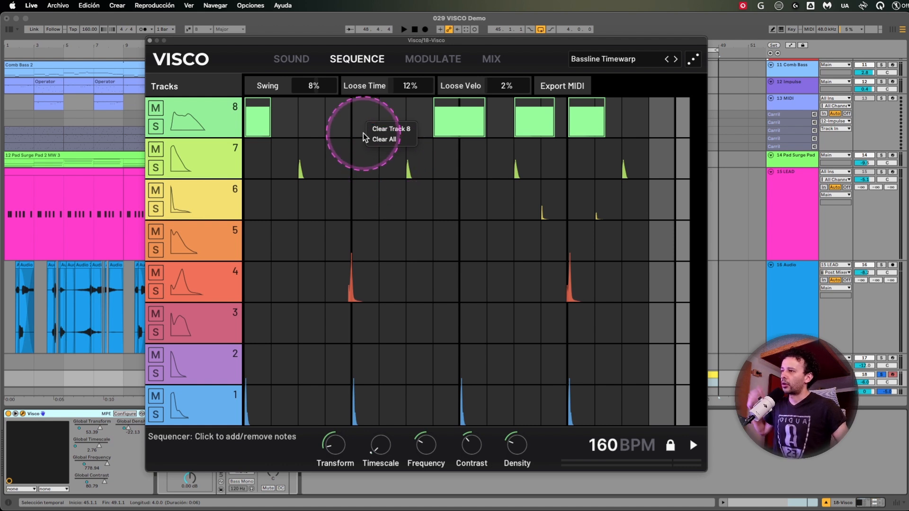
{"action": "left_click", "coordinate": [367, 114]}
Extend the end of track 8's second note slightly in the sequencer.
{"action": "left_click_drag", "start_coordinate": [482, 122], "coordinate": [509, 121]}
{"action": "key", "text": "ctrl"}
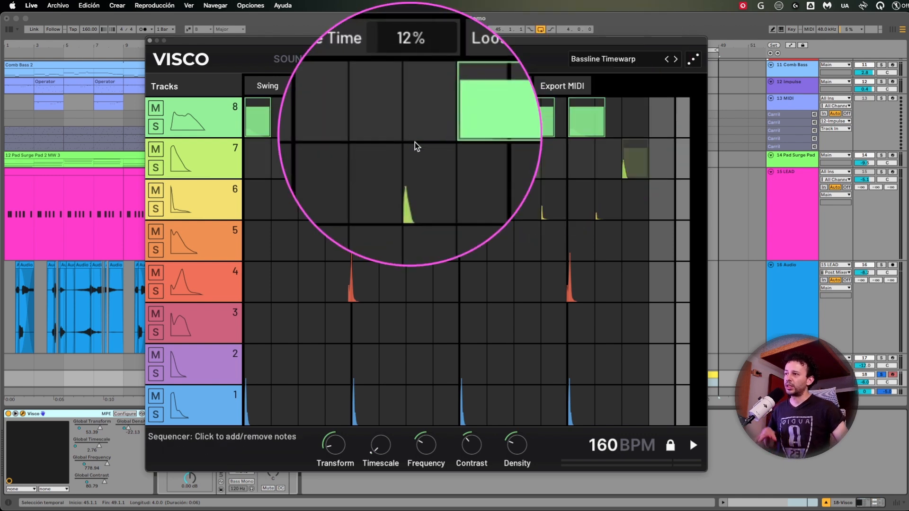
{"action": "key", "text": "ctrl"}
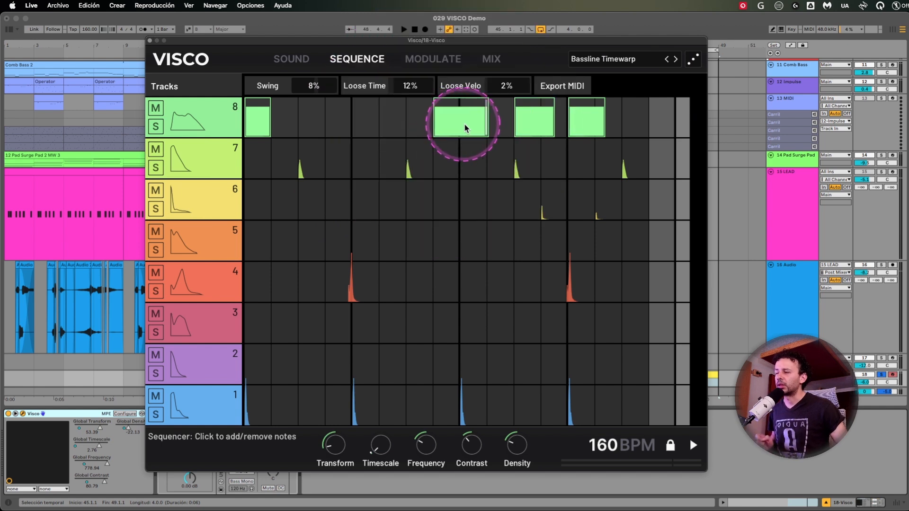
Lengthen track 8's second note in the sequencer, and audition the track in solo.
{"action": "left_click_drag", "start_coordinate": [486, 123], "coordinate": [517, 122]}
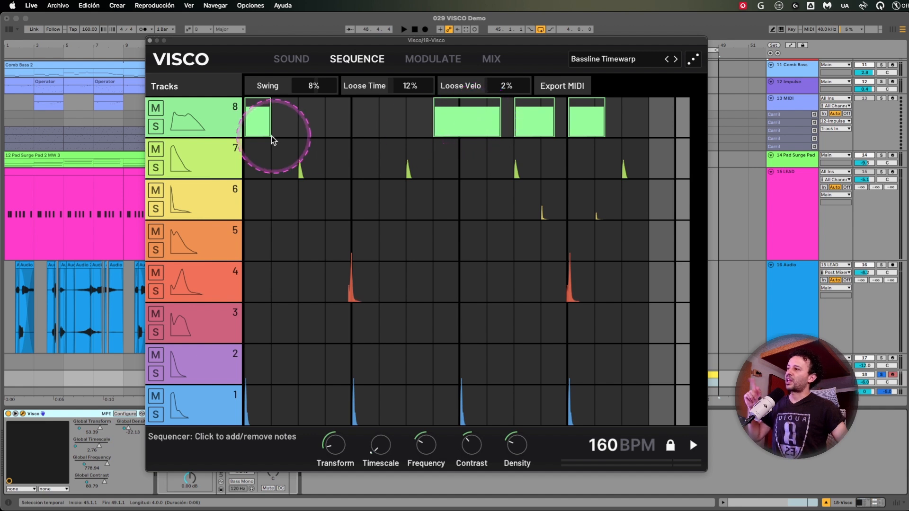
{"action": "left_click", "coordinate": [185, 126]}
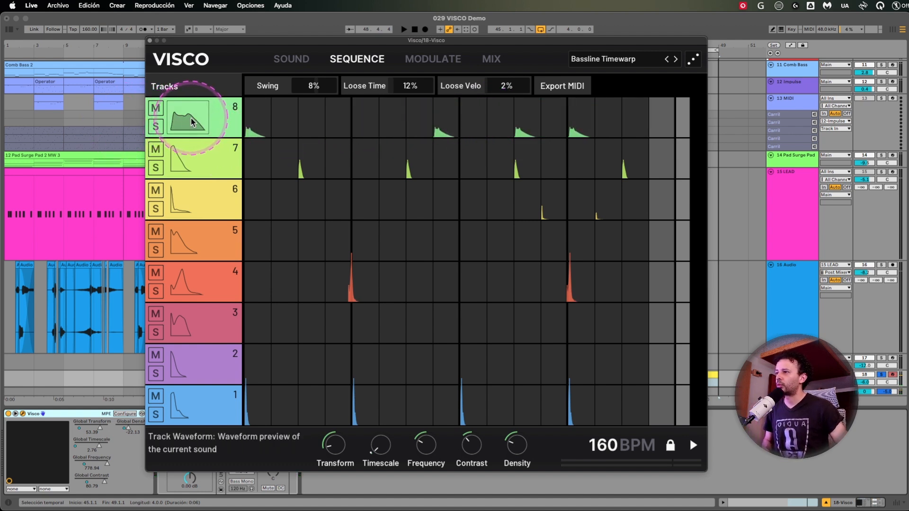
{"action": "left_click", "coordinate": [156, 127]}
{"action": "key", "text": "space"}
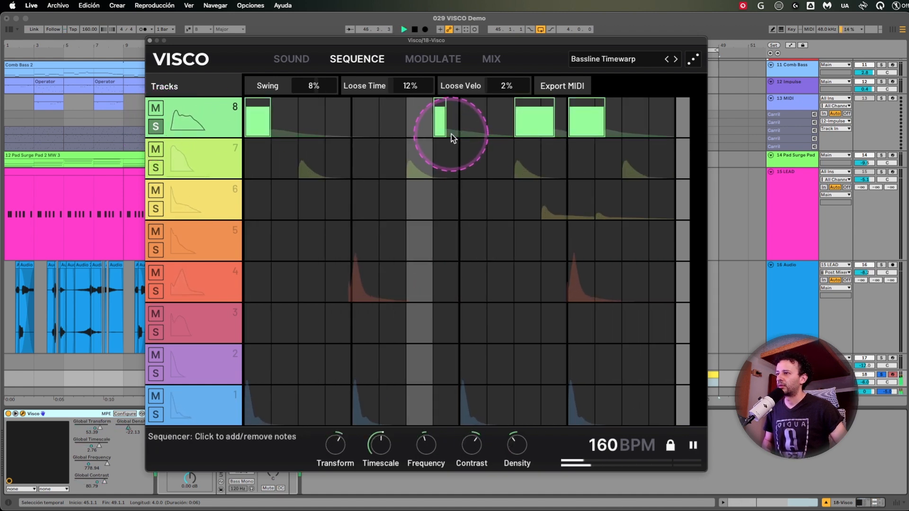
{"action": "key", "text": "space"}
Remove track 8's first, third and fourth notes, and audition the remaining note.
{"action": "left_click", "coordinate": [533, 120]}
{"action": "left_click", "coordinate": [575, 120]}
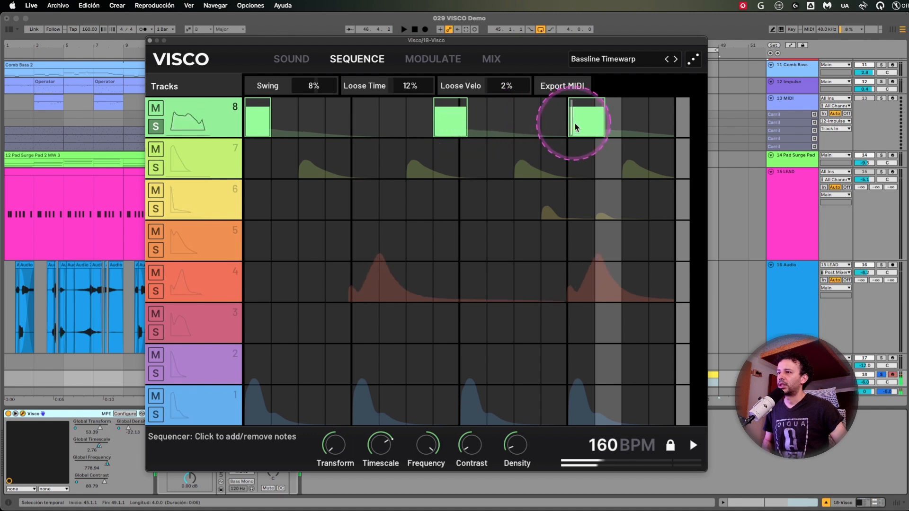
{"action": "left_click", "coordinate": [263, 120]}
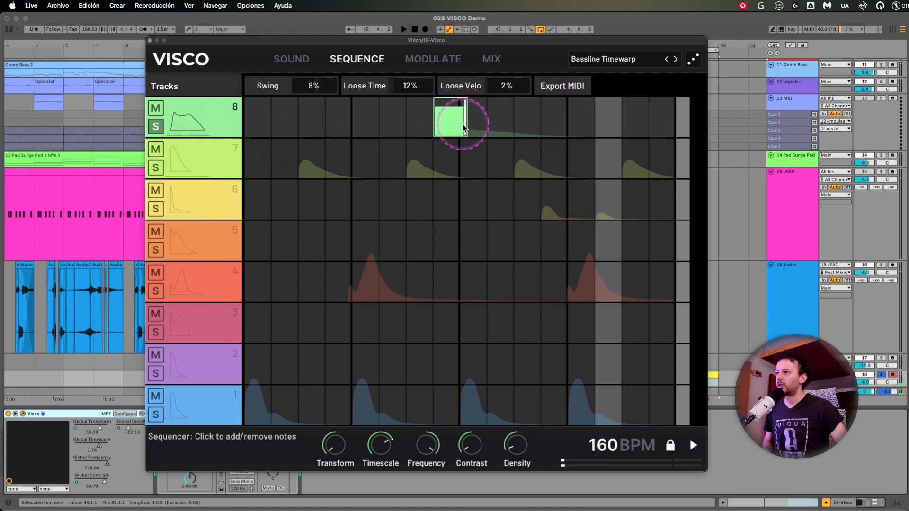
{"action": "key", "text": "space"}
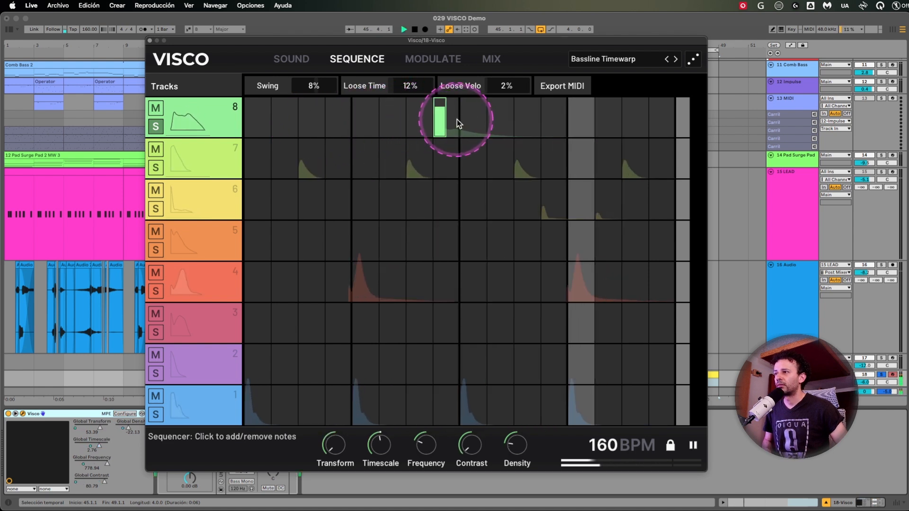
{"action": "key", "text": "space"}
Extend track 8's only note to the end of the pattern and audition the longer sound.
{"action": "left_click_drag", "start_coordinate": [447, 126], "coordinate": [667, 121]}
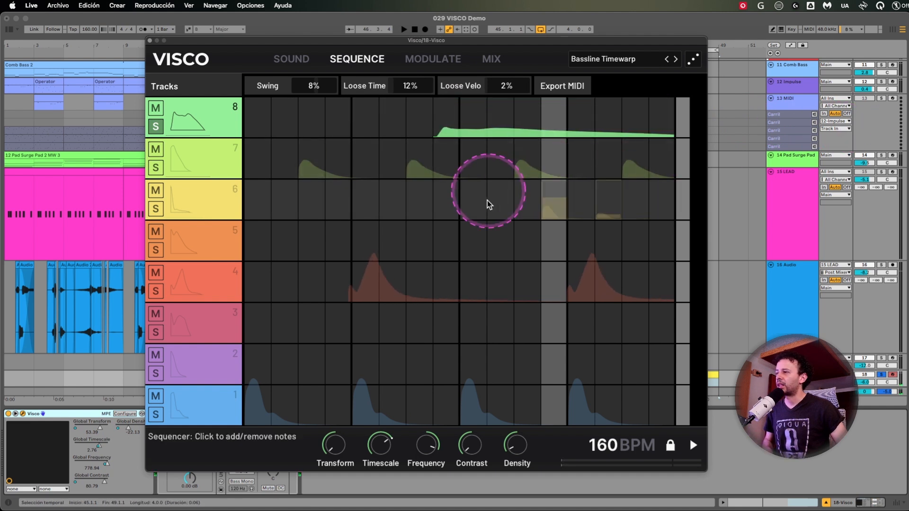
{"action": "key", "text": "space"}
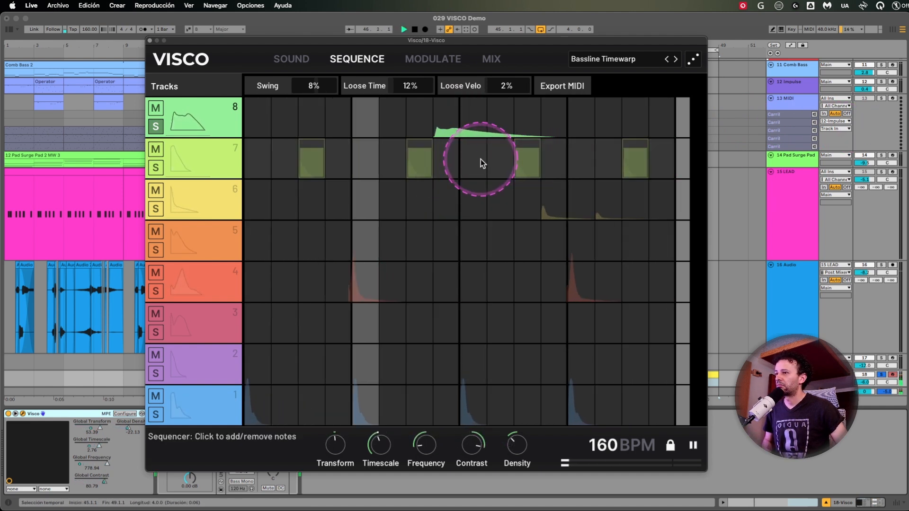
{"action": "key", "text": "space"}
Shorten track 8's note to one step and add notes at steps 1 and 11.
{"action": "left_click_drag", "start_coordinate": [662, 126], "coordinate": [448, 116]}
{"action": "left_click", "coordinate": [253, 119]}
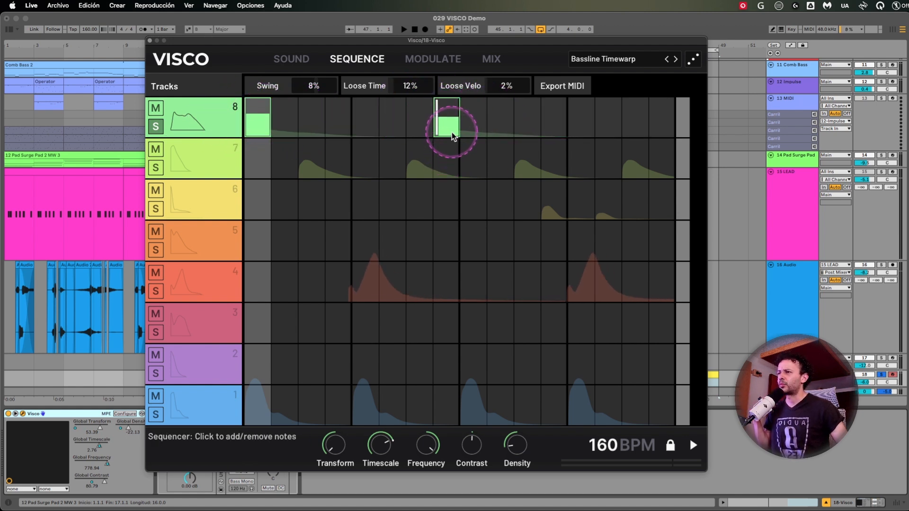
{"action": "left_click", "coordinate": [533, 128]}
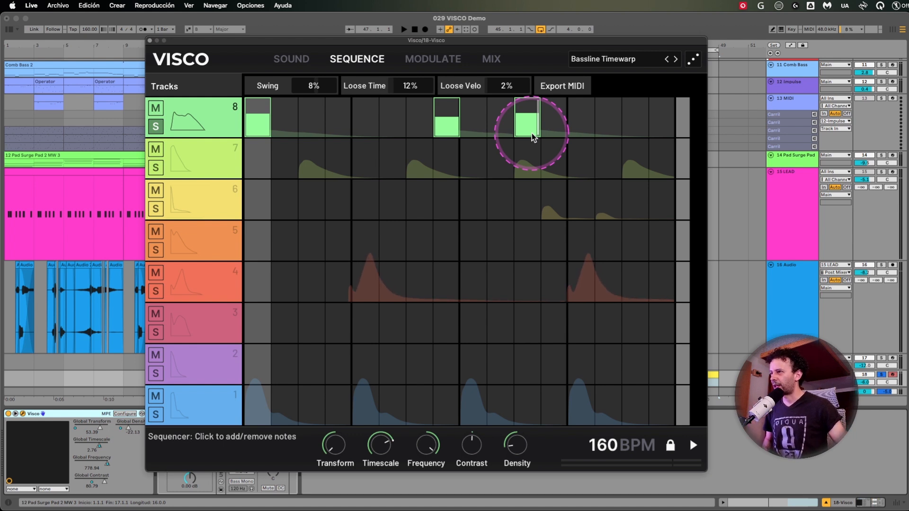
Move track 8's middle note from step 8 to about step 5.
{"action": "left_click", "coordinate": [447, 124]}
{"action": "left_click", "coordinate": [382, 130]}
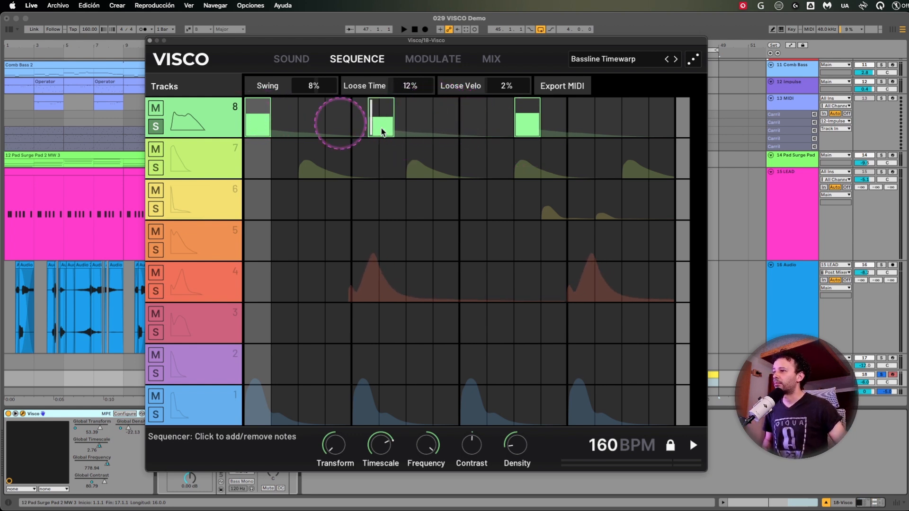
{"action": "left_click_drag", "start_coordinate": [382, 129], "coordinate": [226, 143]}
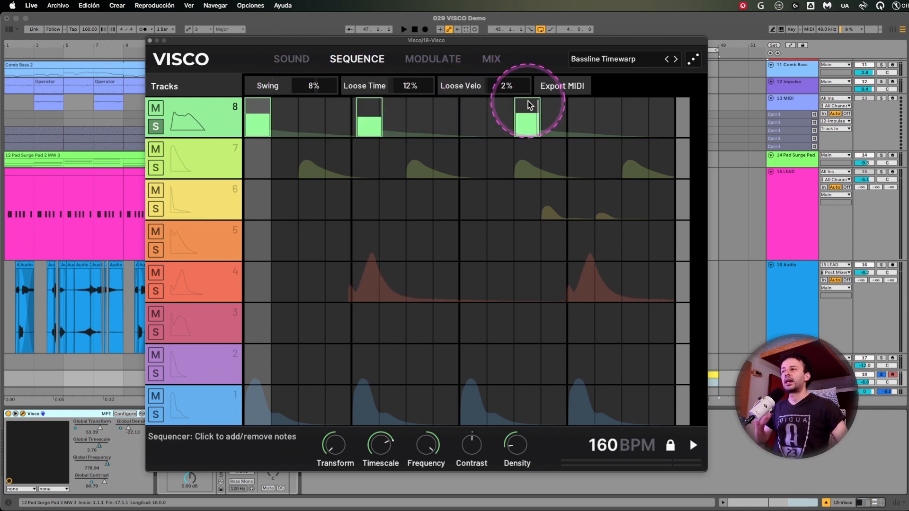
Show Visco's mix page and move its window down to uncover the drum tracks in the arrangement.
{"action": "left_click", "coordinate": [493, 59]}
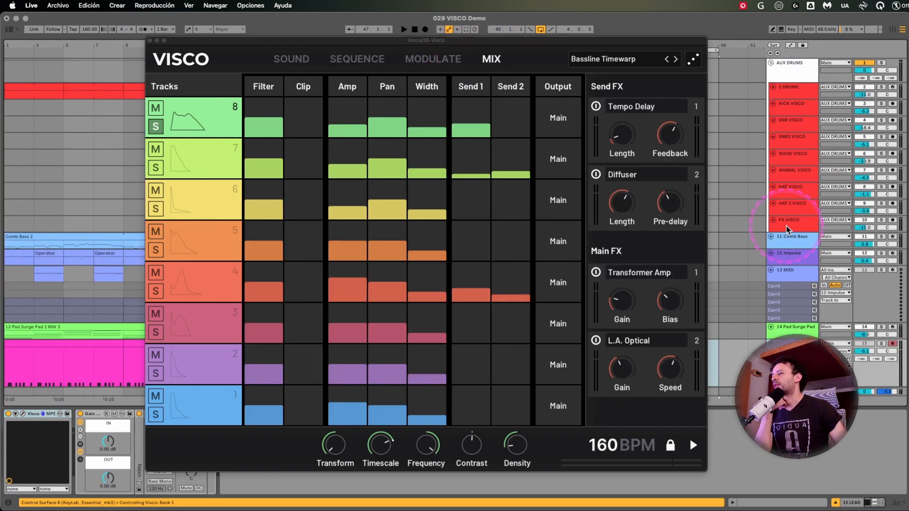
{"action": "left_click_drag", "start_coordinate": [653, 41], "coordinate": [552, 41]}
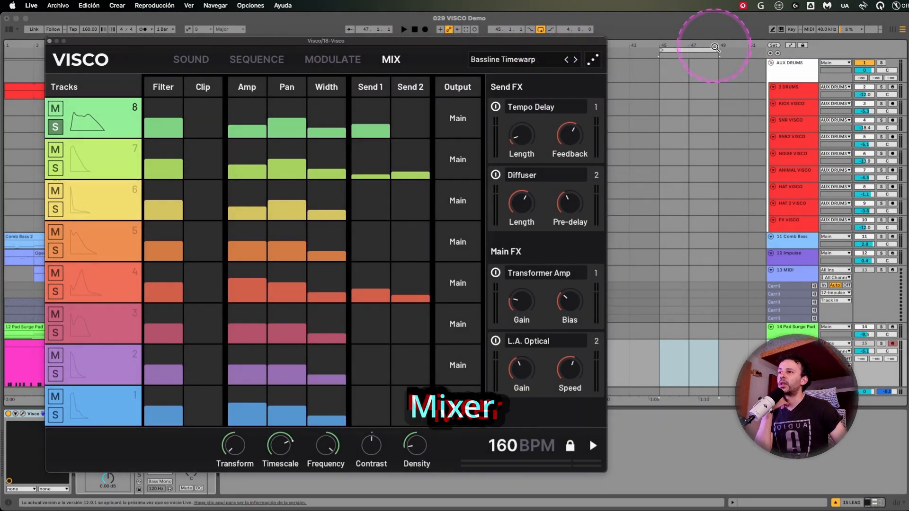
{"action": "left_click_drag", "start_coordinate": [714, 44], "coordinate": [714, 40]}
{"action": "left_click_drag", "start_coordinate": [539, 42], "coordinate": [571, 350]}
{"action": "left_click_drag", "start_coordinate": [368, 45], "coordinate": [368, 48]}
{"action": "left_click_drag", "start_coordinate": [380, 354], "coordinate": [313, 331]}
Select the tracks from KICK VISCO to FX VISCO and enlarge them to show their input routing.
{"action": "left_click", "coordinate": [801, 92]}
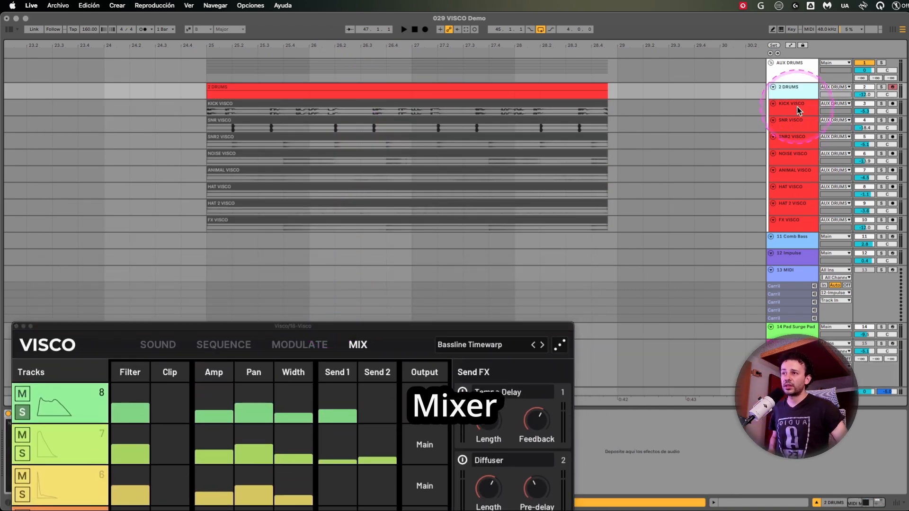
{"action": "left_click", "coordinate": [798, 110]}
{"action": "left_click", "coordinate": [796, 221], "text": "shift"}
{"action": "left_click_drag", "start_coordinate": [793, 215], "coordinate": [790, 269]}
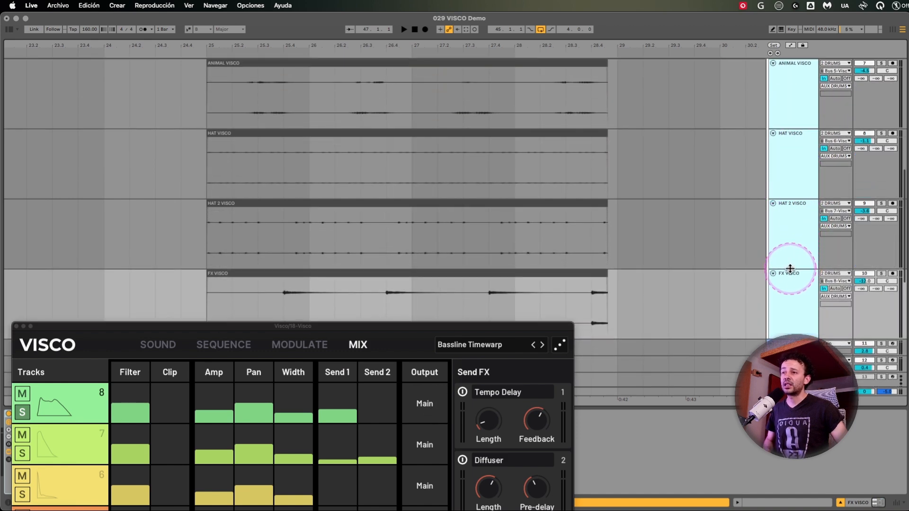
Examine the input sources and Visco bus routing of the HAT 2 VISCO track without changing them.
{"action": "left_click", "coordinate": [791, 237]}
{"action": "left_click", "coordinate": [836, 203]}
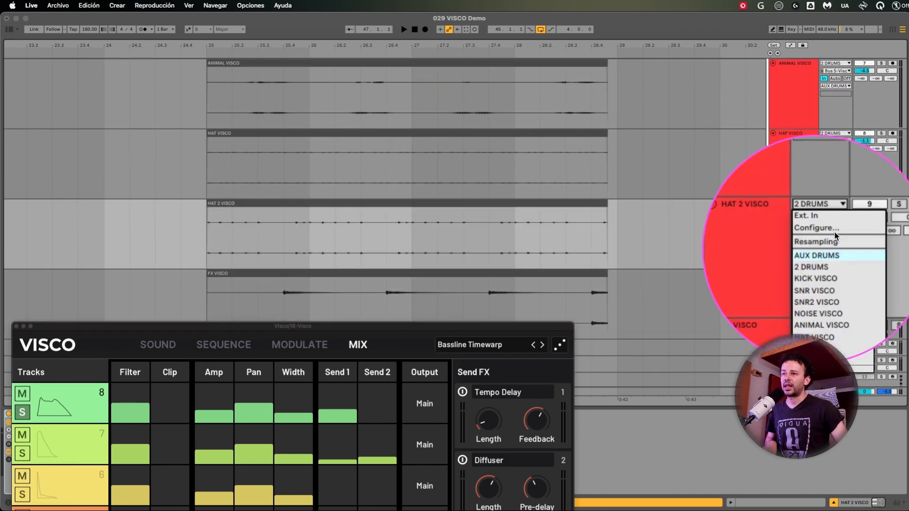
{"action": "left_click", "coordinate": [802, 234]}
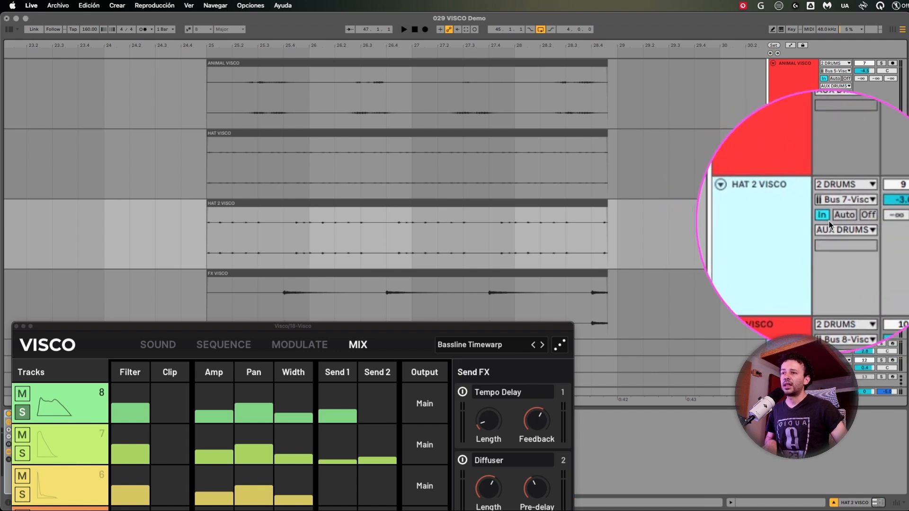
{"action": "left_click", "coordinate": [835, 212]}
{"action": "left_click", "coordinate": [790, 240]}
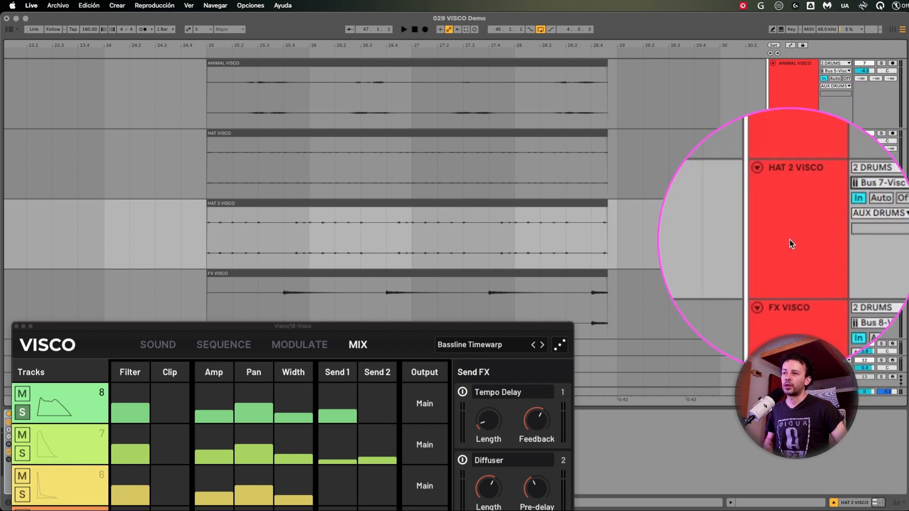
Collapse the height of all tracks and bring the Visco window back over the arrangement.
{"action": "left_click", "coordinate": [795, 237]}
{"action": "key", "text": "super+a"}
{"action": "left_click_drag", "start_coordinate": [797, 199], "coordinate": [800, 148]}
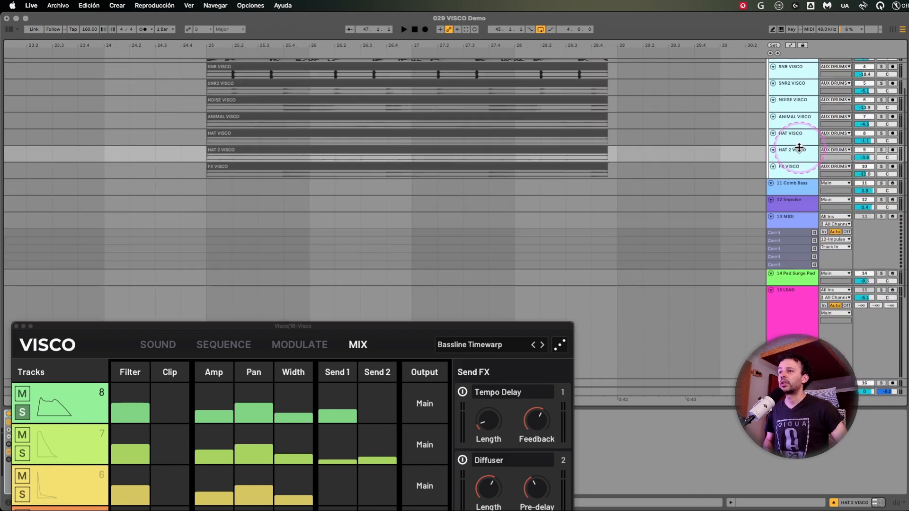
{"action": "left_click_drag", "start_coordinate": [411, 332], "coordinate": [529, 47]}
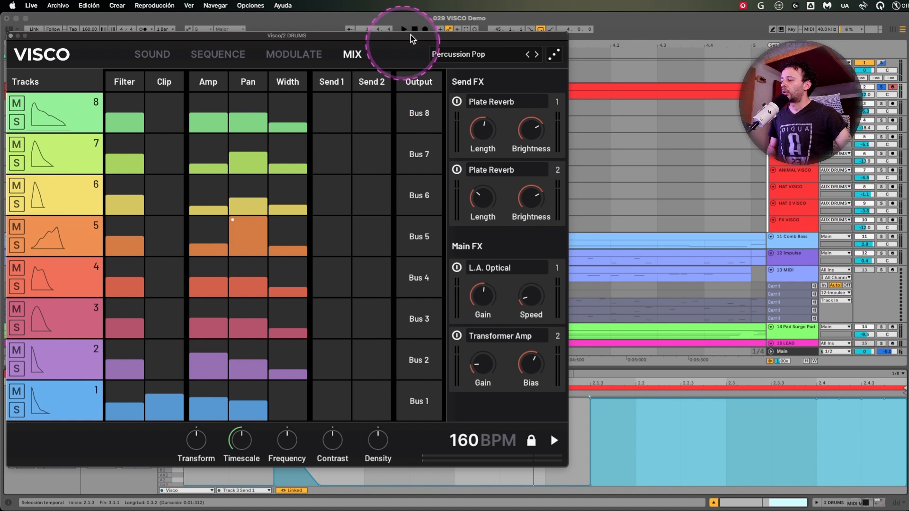
{"action": "left_click_drag", "start_coordinate": [411, 39], "coordinate": [420, 64]}
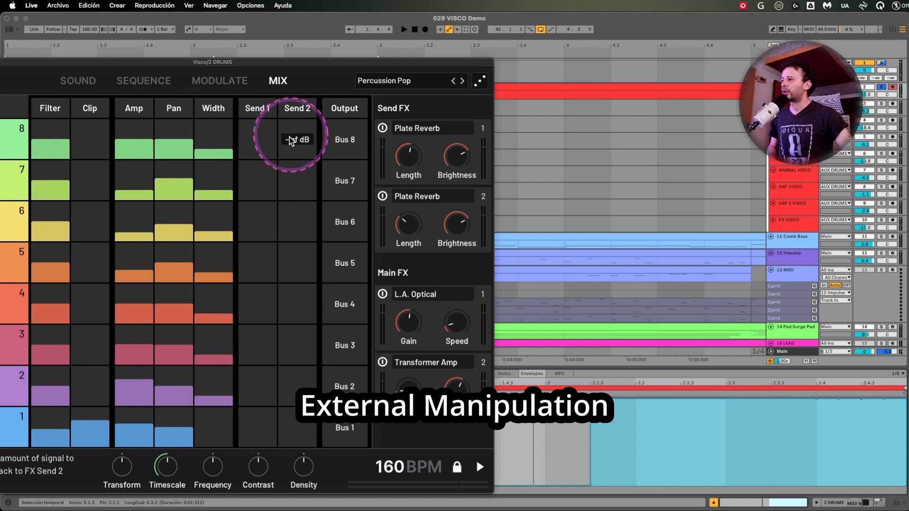
Glance at the modulation matrix, return to the mixer, and move Visco aside to examine the clip's Track 3 Send 1 envelope.
{"action": "left_click", "coordinate": [232, 85]}
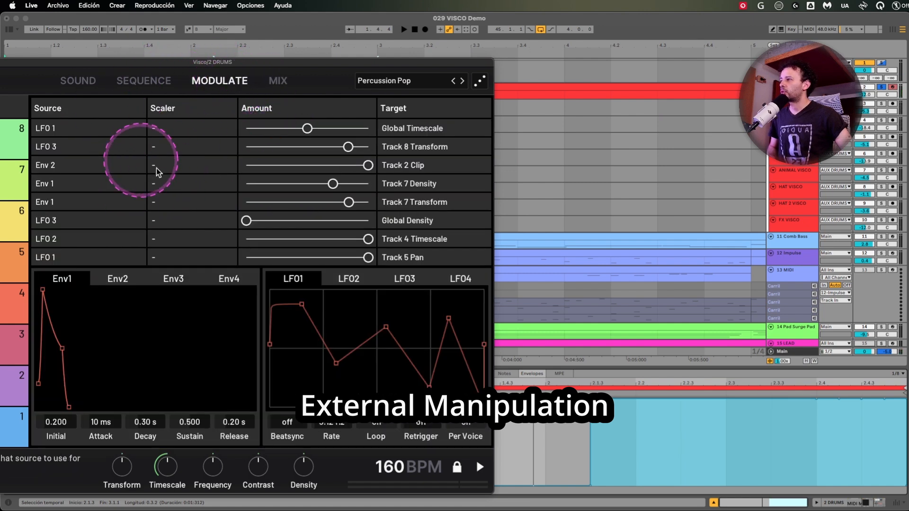
{"action": "left_click", "coordinate": [284, 87]}
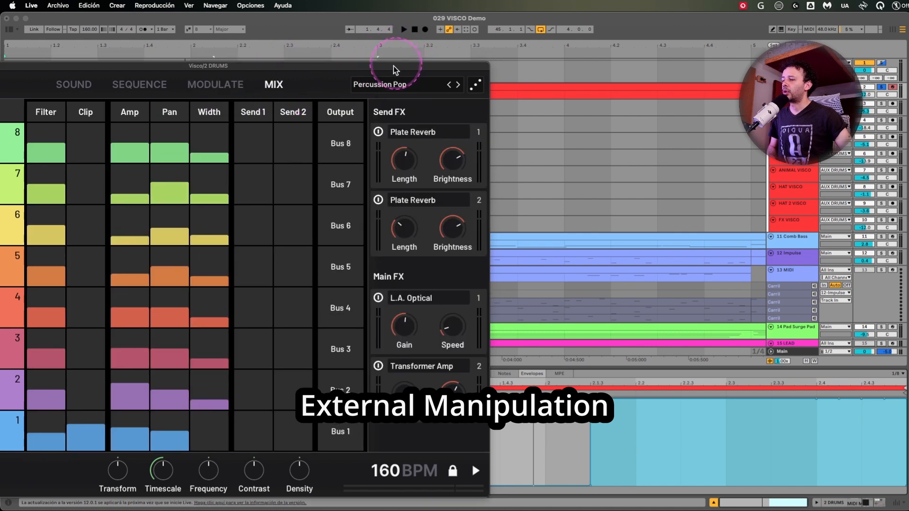
{"action": "left_click_drag", "start_coordinate": [397, 64], "coordinate": [93, 313]}
{"action": "left_click_drag", "start_coordinate": [152, 317], "coordinate": [94, 309]}
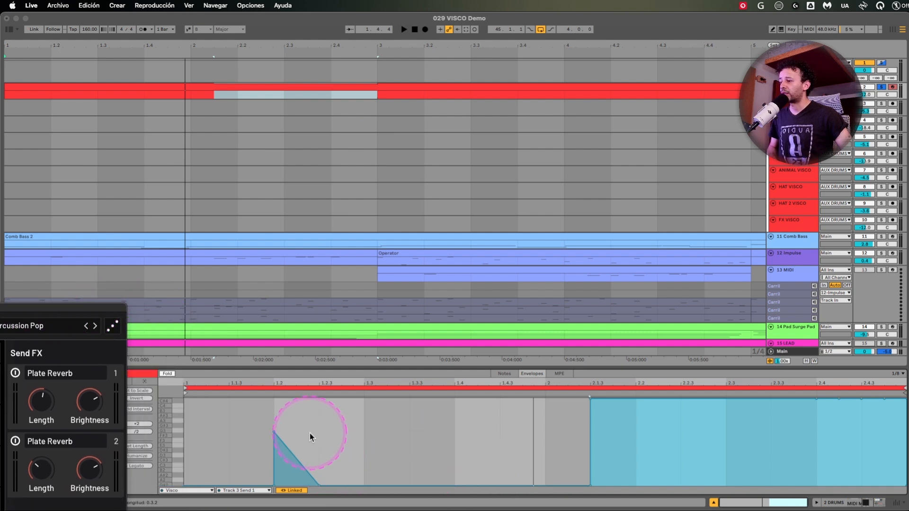
{"action": "left_click_drag", "start_coordinate": [109, 308], "coordinate": [124, 296]}
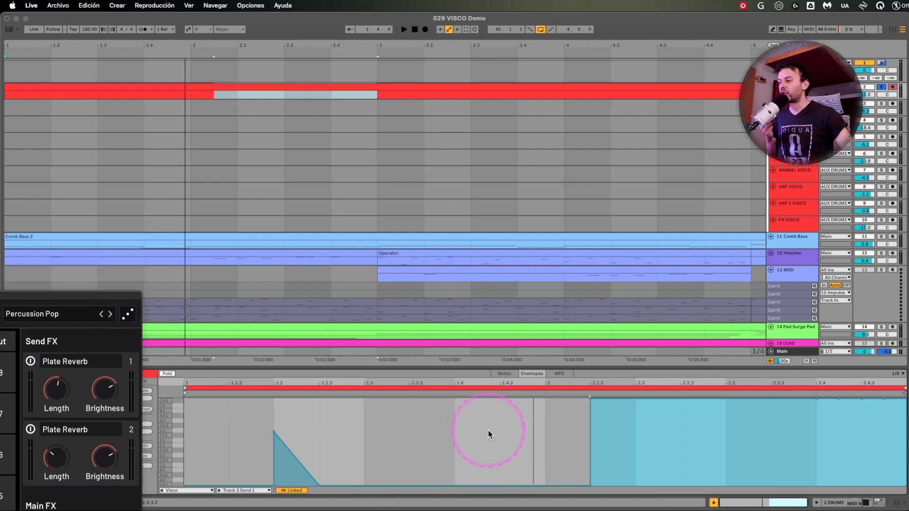
{"action": "left_click_drag", "start_coordinate": [76, 297], "coordinate": [248, 448]}
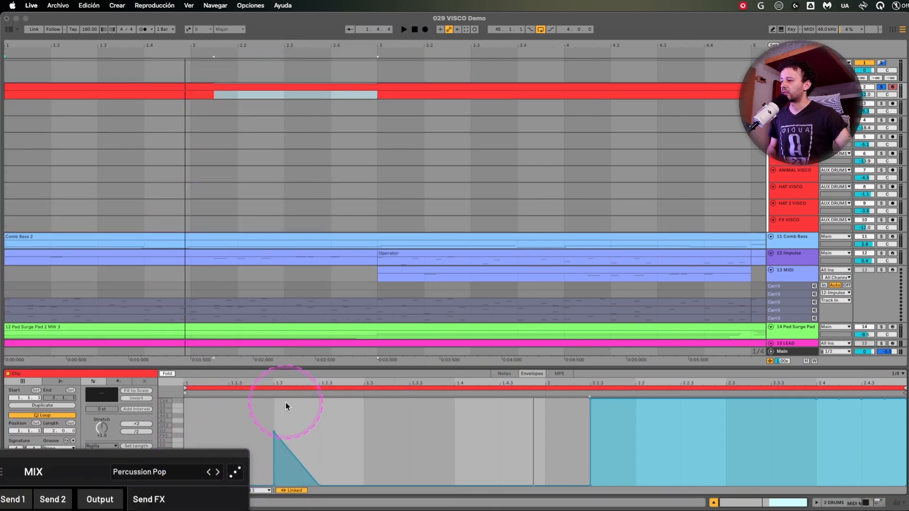
Bring the Visco window back up so the whole mixer page is in view.
{"action": "left_click_drag", "start_coordinate": [175, 455], "coordinate": [263, 65]}
{"action": "left_click_drag", "start_coordinate": [183, 77], "coordinate": [179, 67]}
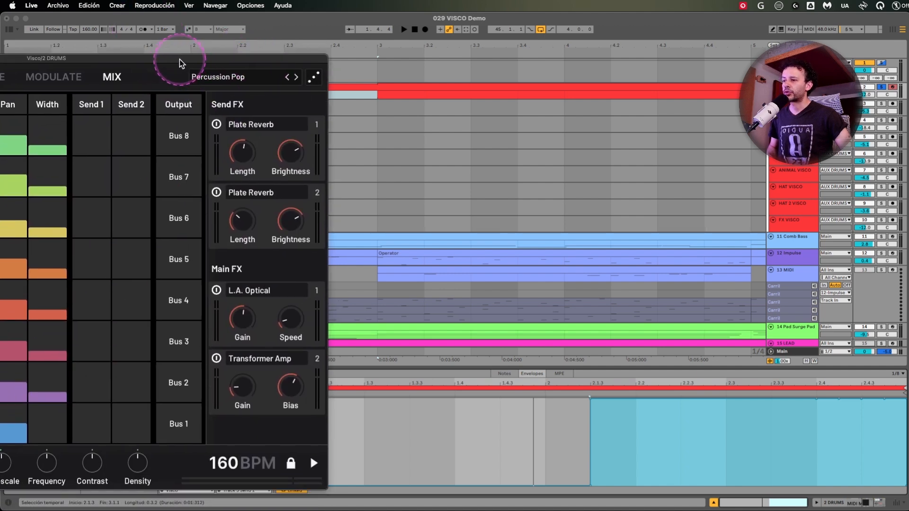
{"action": "left_click_drag", "start_coordinate": [287, 60], "coordinate": [560, 57]}
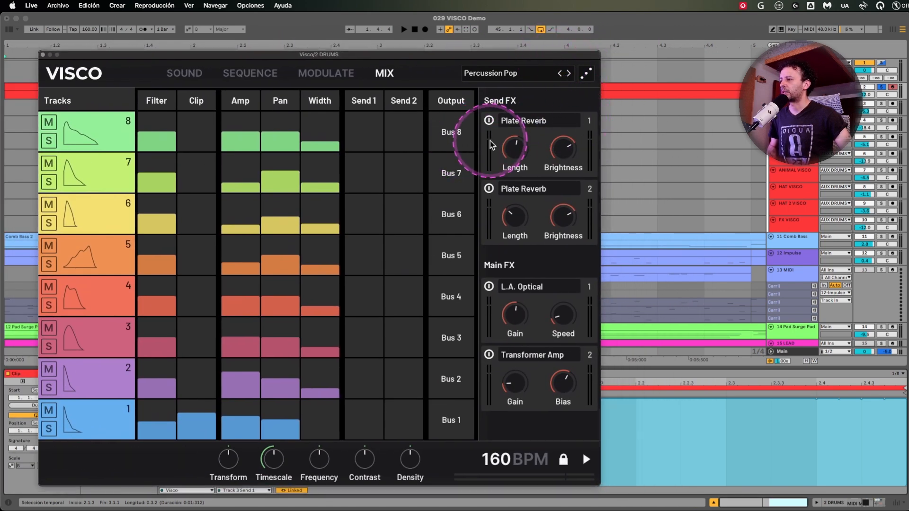
Solo track 3 in the mixer, play the clip to audition its automated Send 1 reverb, and stop playback.
{"action": "left_click", "coordinate": [49, 346]}
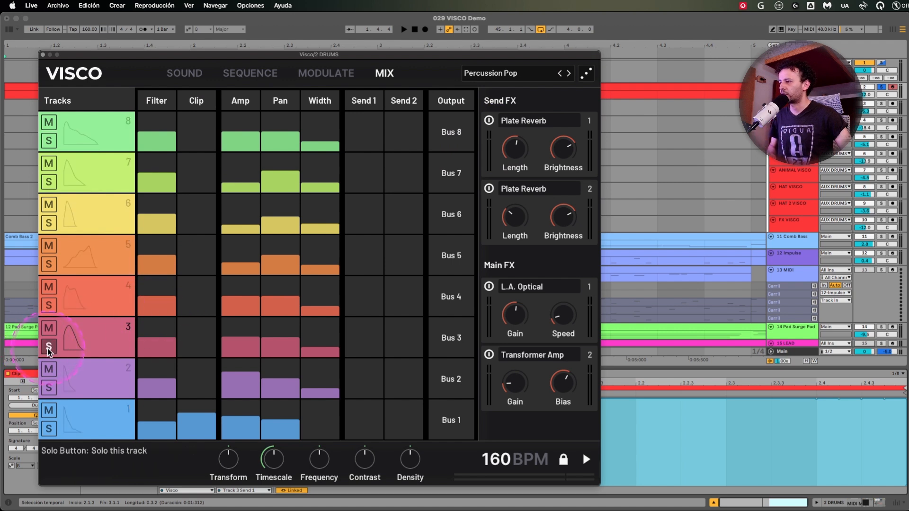
{"action": "key", "text": "space"}
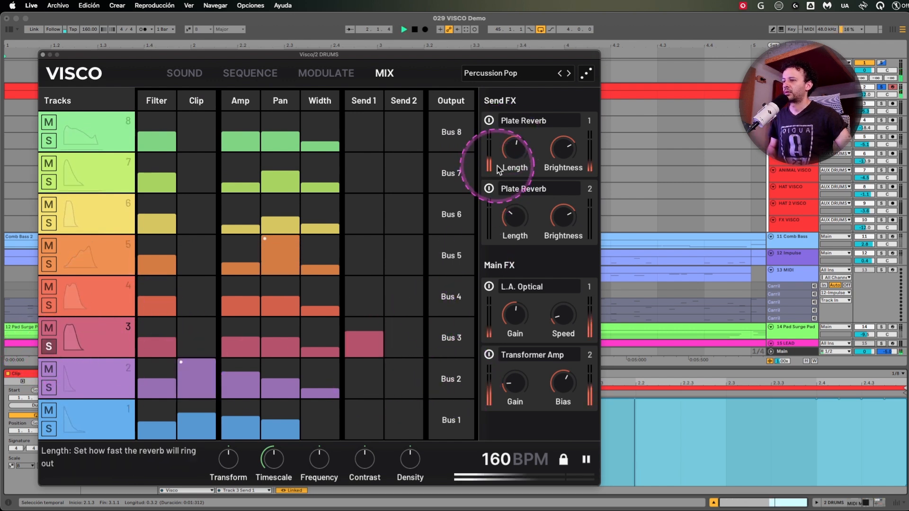
{"action": "key", "text": "space"}
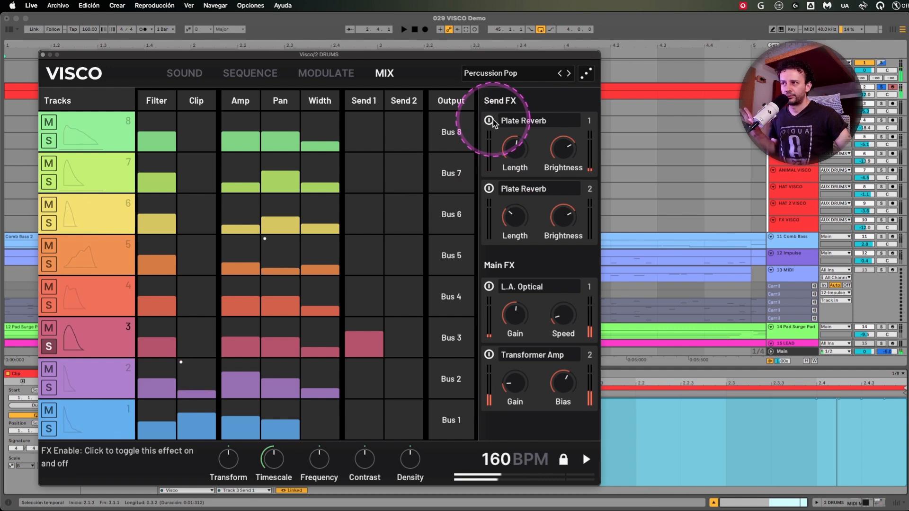
Compare track 3 with the first Plate Reverb send effect off and on, leave it off, and stop playback.
{"action": "left_click", "coordinate": [490, 122]}
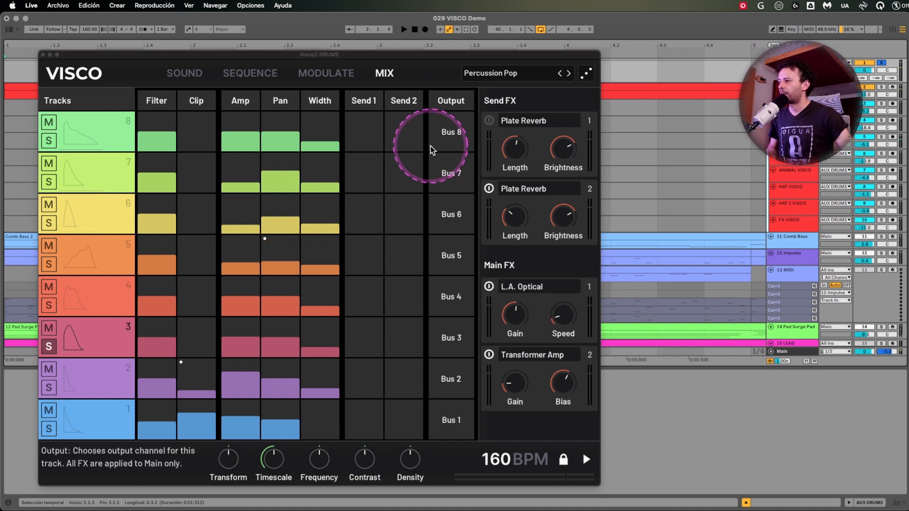
{"action": "left_click", "coordinate": [490, 121]}
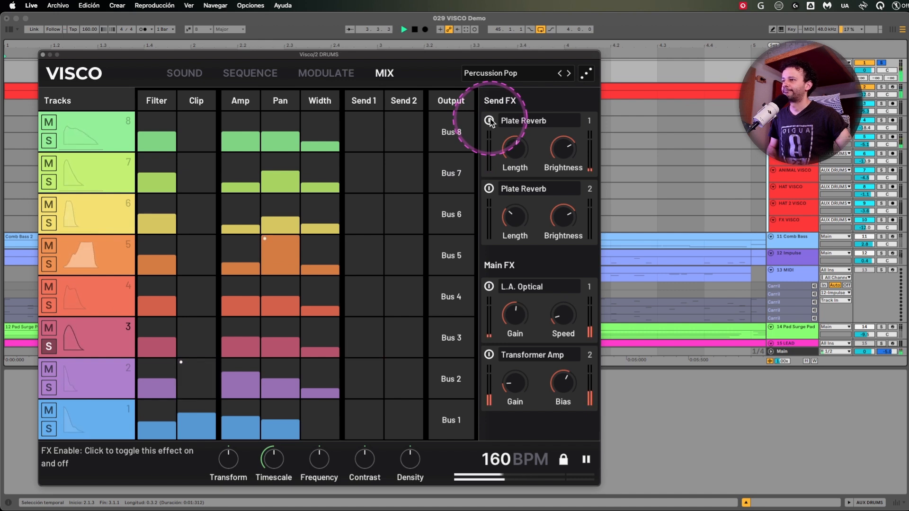
{"action": "left_click", "coordinate": [490, 120]}
{"action": "key", "text": "space"}
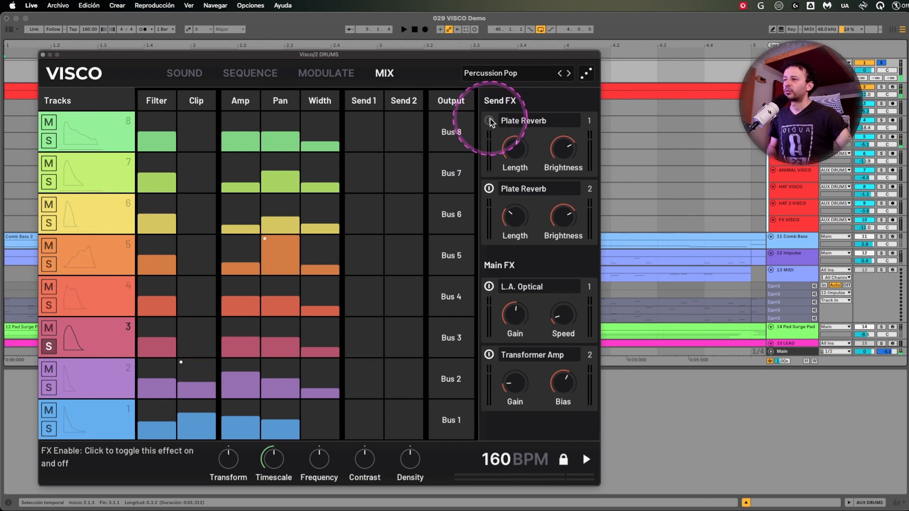
Turn the first Plate Reverb send effect back on, glance at the modulation matrix, and return to the mixer.
{"action": "left_click", "coordinate": [490, 121]}
{"action": "left_click", "coordinate": [327, 73]}
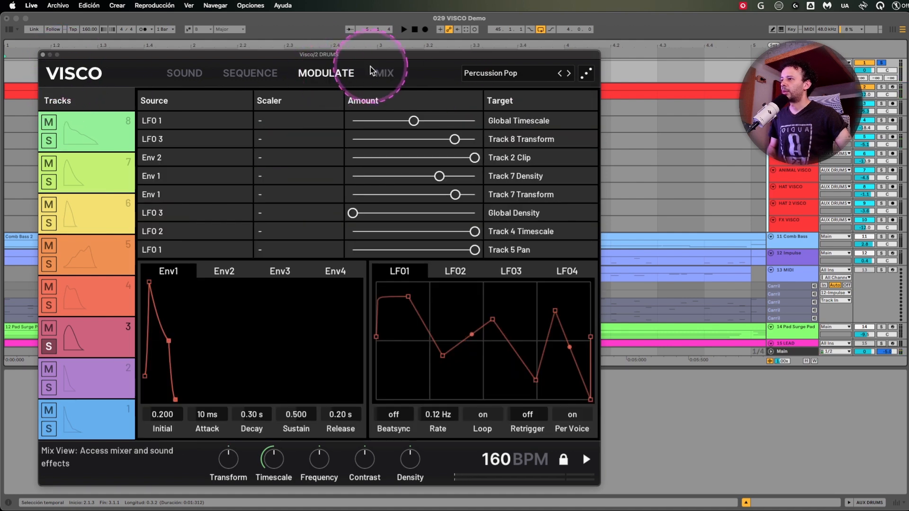
{"action": "left_click", "coordinate": [384, 73]}
{"action": "left_click_drag", "start_coordinate": [415, 55], "coordinate": [425, 55]}
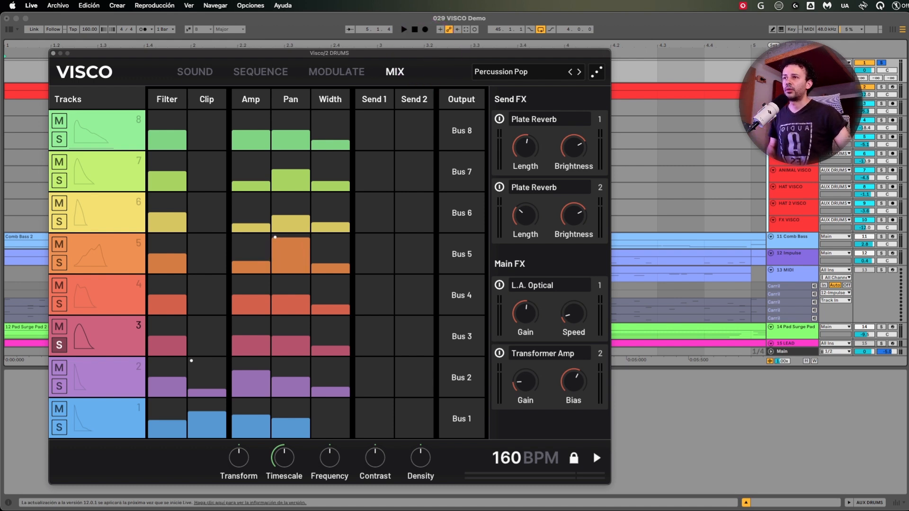
Select the drums track and move Visco aside to examine the Track 3 Send 1 parameter configured in the device, and bring Visco back.
{"action": "left_click", "coordinate": [795, 88]}
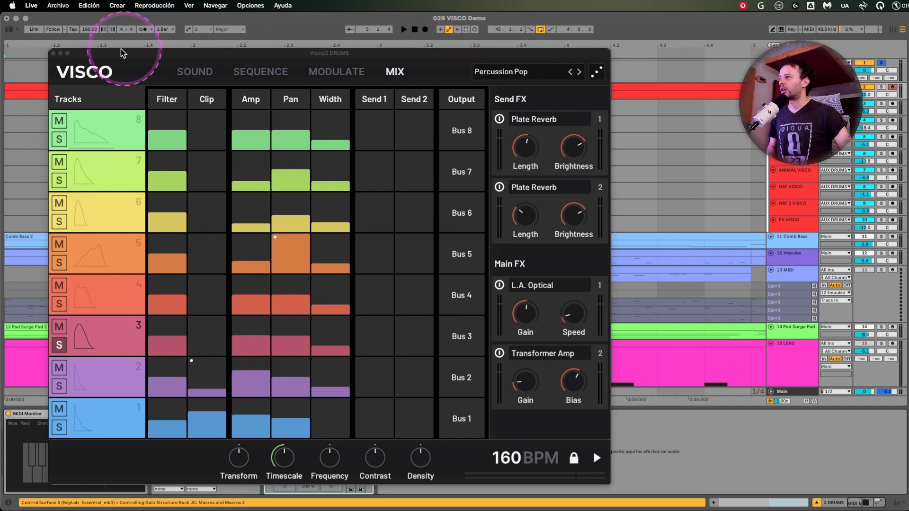
{"action": "left_click_drag", "start_coordinate": [83, 54], "coordinate": [84, 54]}
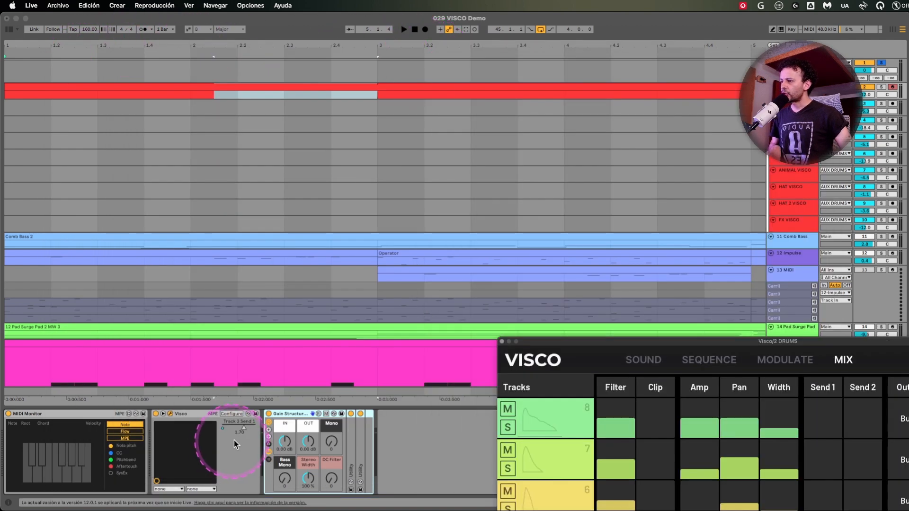
{"action": "key", "text": "ctrl"}
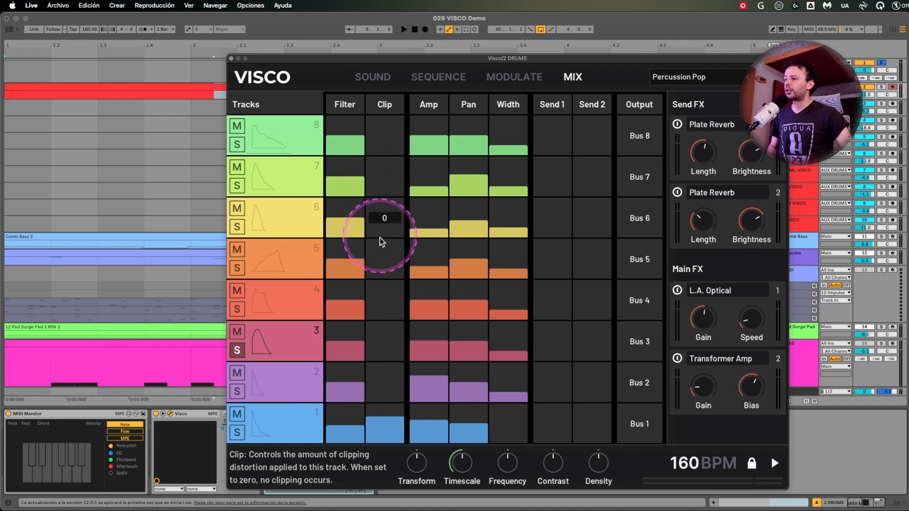
Unsolo track 3, audition track 1 with its Clip raised to 100, and stop playback.
{"action": "left_click", "coordinate": [238, 351]}
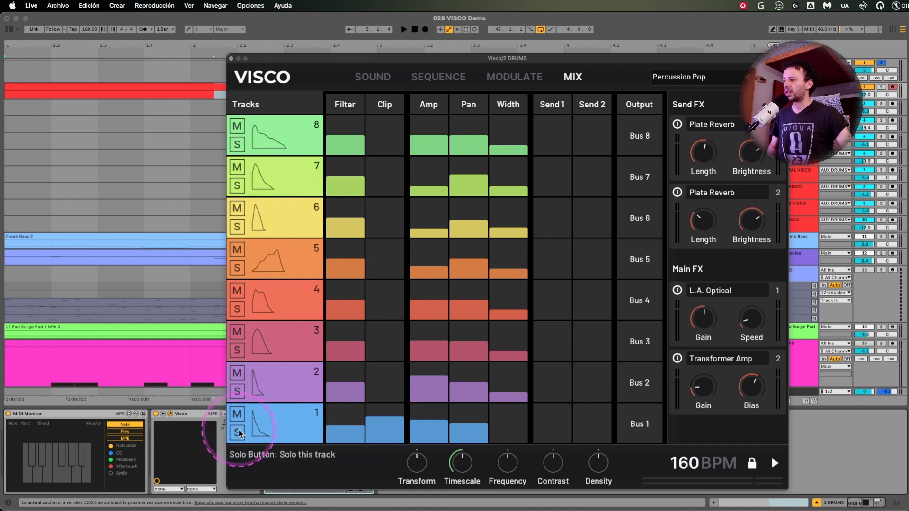
{"action": "left_click_drag", "start_coordinate": [385, 428], "coordinate": [385, 412]}
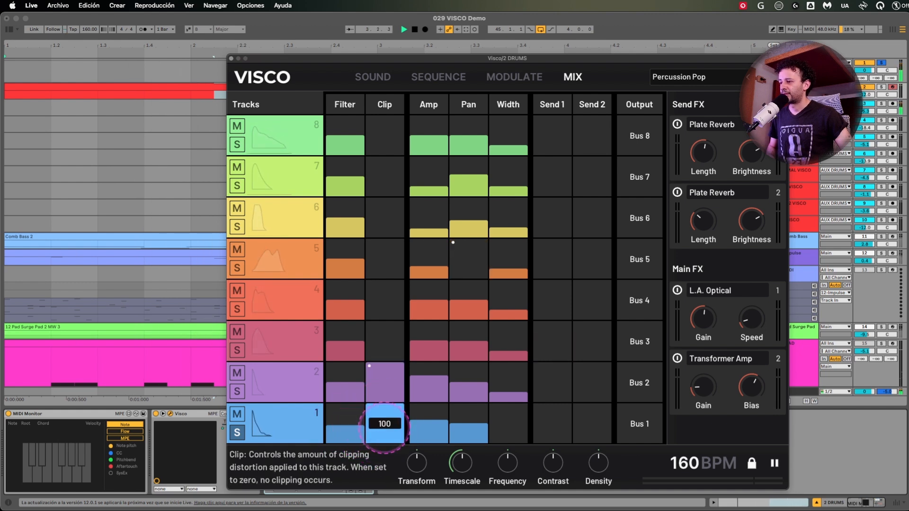
{"action": "key", "text": "space"}
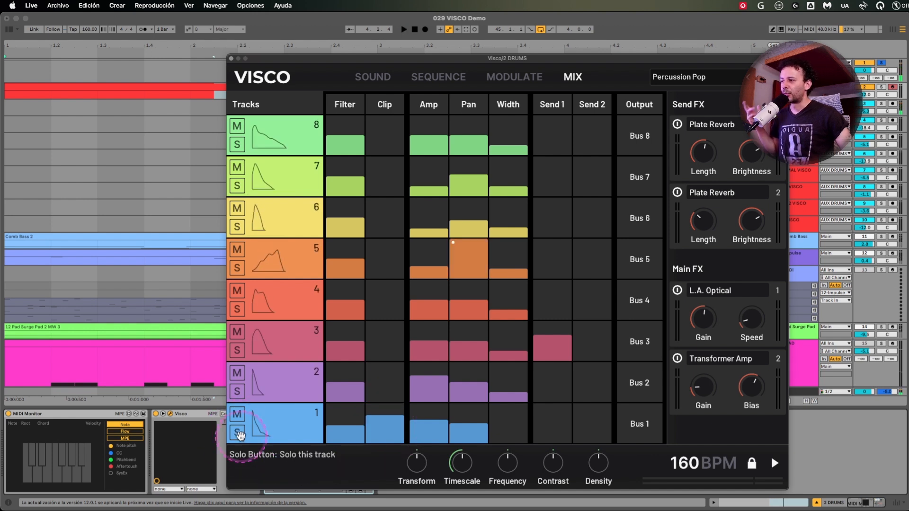
Look through the effect types for the second Main FX slot and keep Transformer Amp.
{"action": "left_click", "coordinate": [747, 369]}
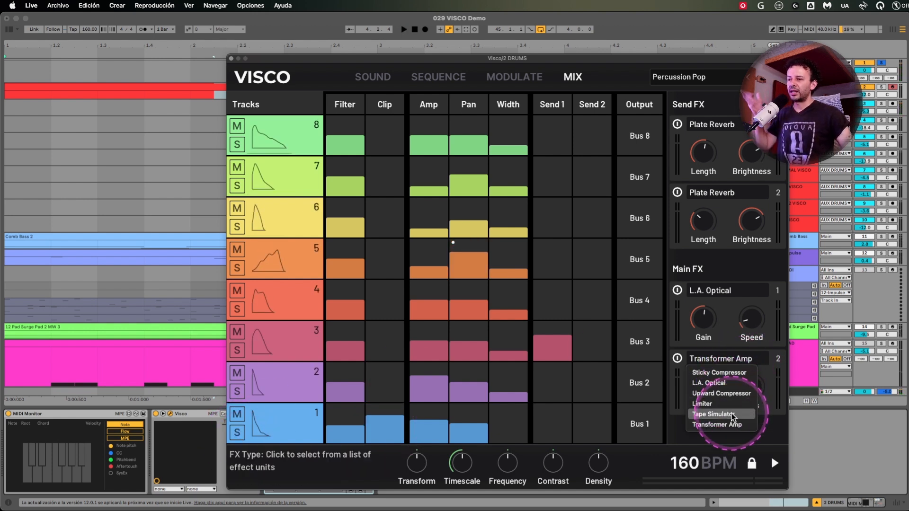
{"action": "left_click", "coordinate": [774, 437]}
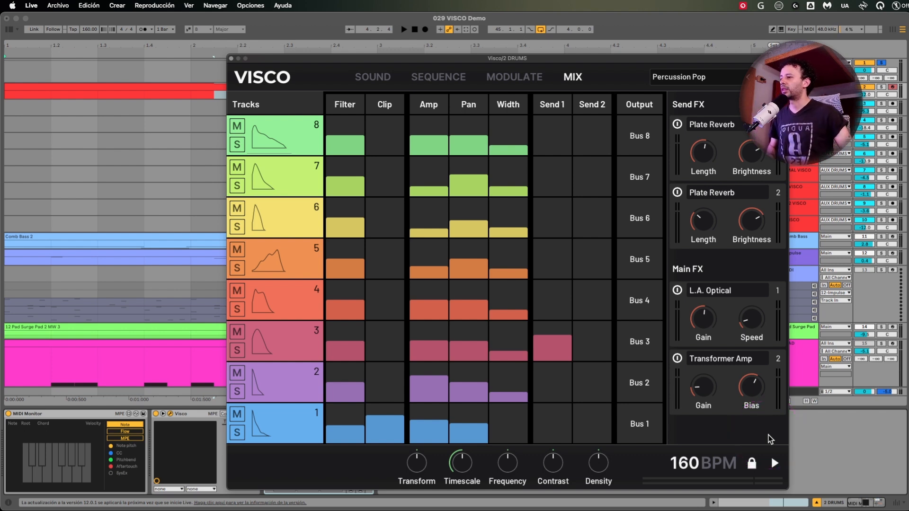
Shift the Visco window clear of the track headers and select the group of Visco output tracks down to FX VISCO.
{"action": "left_click_drag", "start_coordinate": [763, 59], "coordinate": [652, 54]}
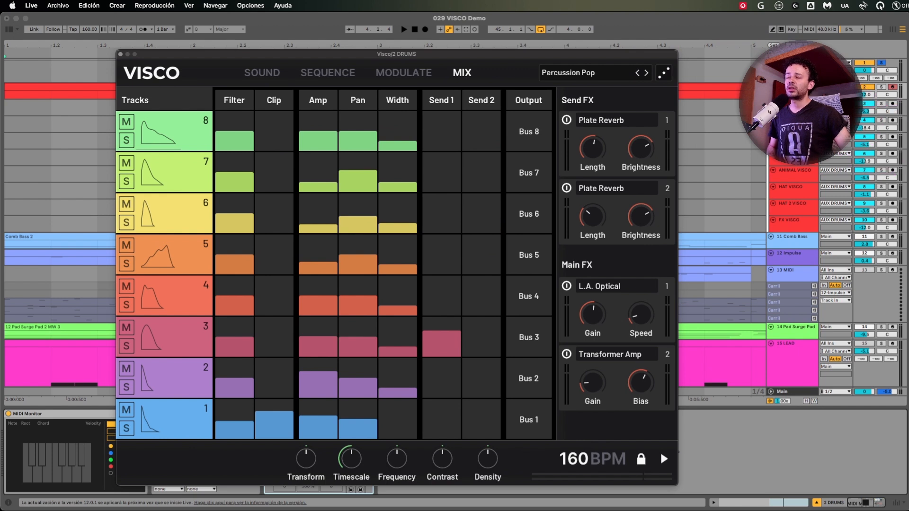
{"action": "left_click", "coordinate": [796, 104]}
{"action": "left_click", "coordinate": [804, 221], "text": "shift"}
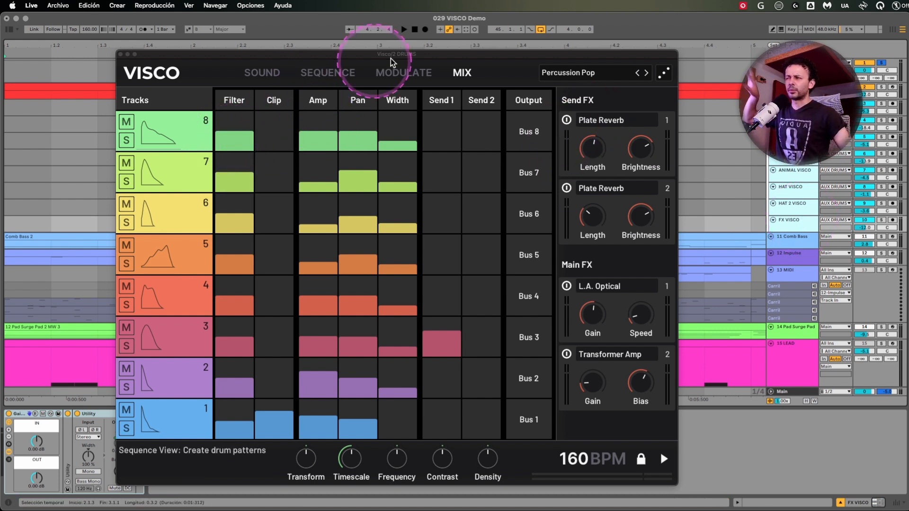
Open the modulation matrix, show Env3 and Env4, and turn Per Voice off for LFO1.
{"action": "left_click", "coordinate": [411, 77]}
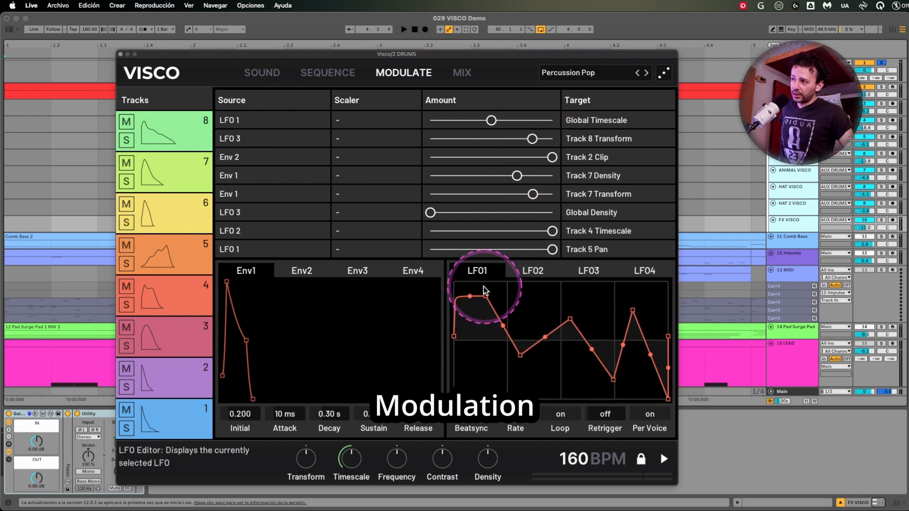
{"action": "left_click", "coordinate": [353, 272]}
{"action": "left_click", "coordinate": [412, 272]}
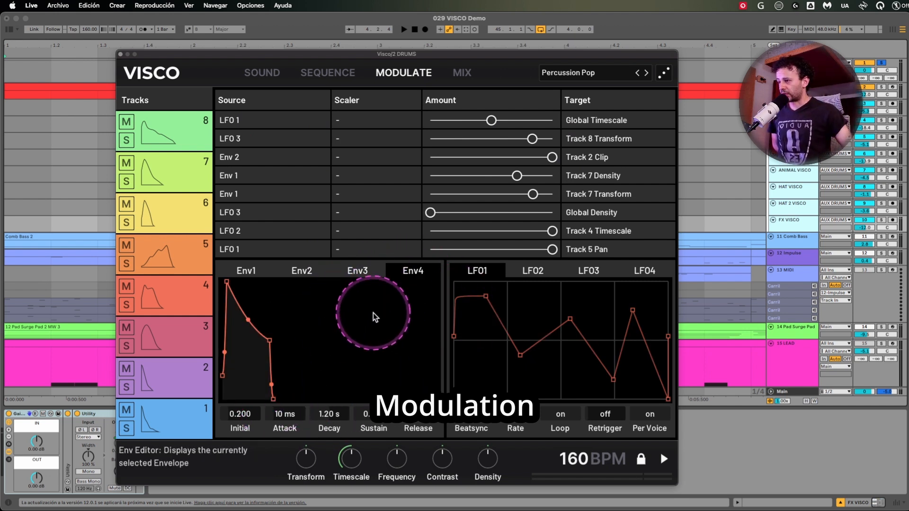
{"action": "left_click", "coordinate": [648, 415]}
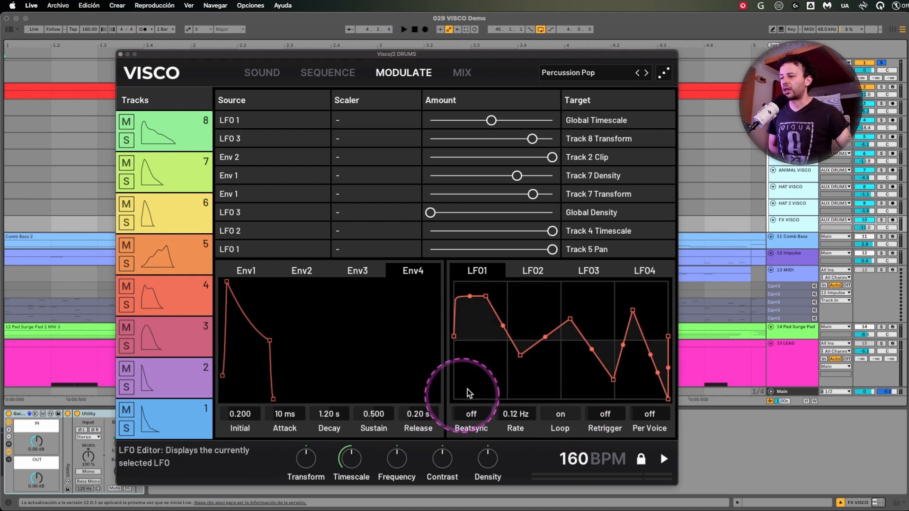
Browse the global and Track 1 target options of the first modulation slot without changing its Global Timescale target.
{"action": "left_click", "coordinate": [596, 121]}
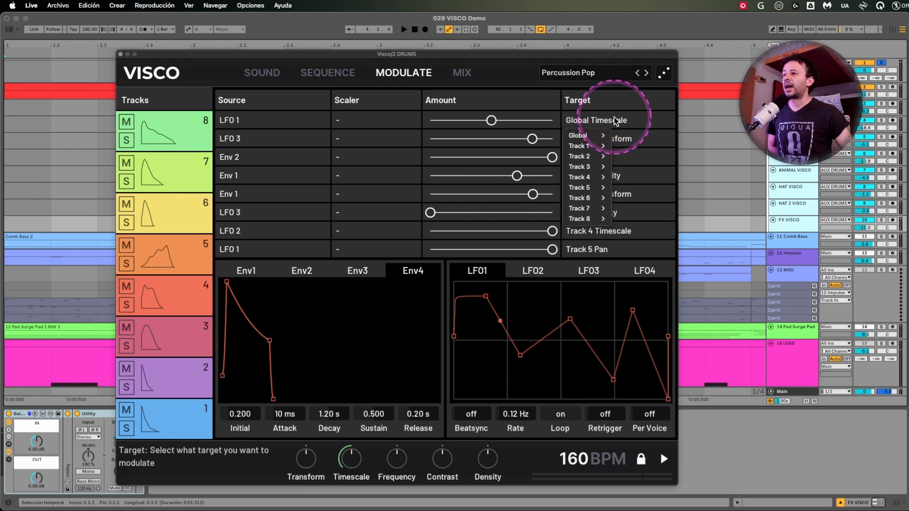
{"action": "mouse_move", "coordinate": [597, 136]}
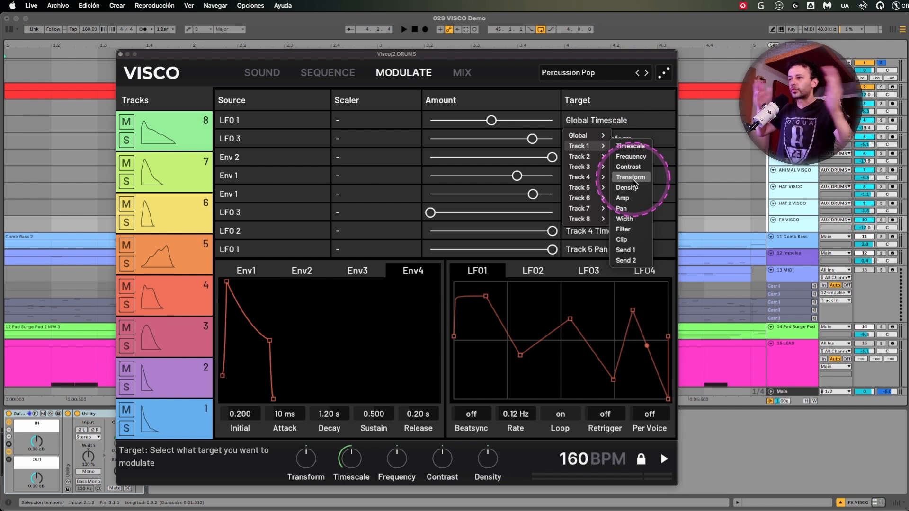
{"action": "left_click", "coordinate": [525, 82]}
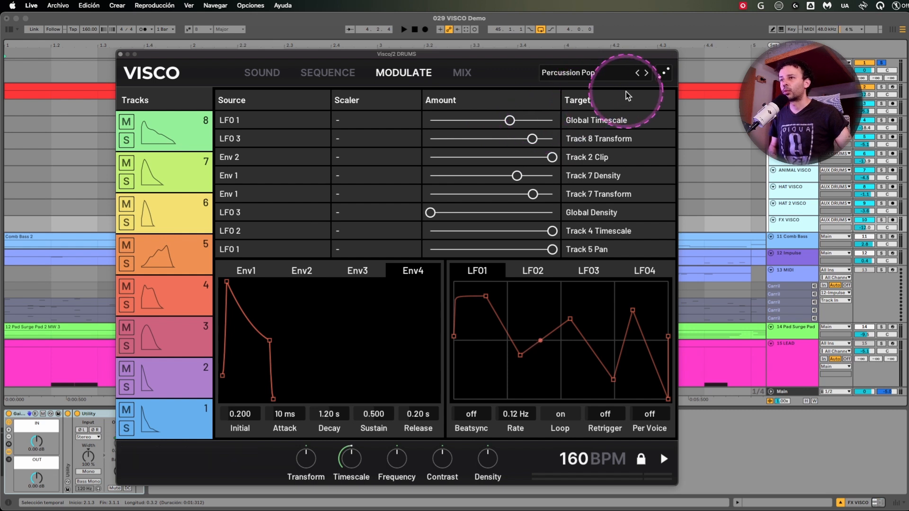
During playback, lower the modulation amounts for Track 8 Transform and Track 7 Density and adjust those for Global Timescale and Track 2 Clip.
{"action": "key", "text": "space"}
{"action": "left_click_drag", "start_coordinate": [514, 121], "coordinate": [457, 139]}
{"action": "left_click_drag", "start_coordinate": [551, 157], "coordinate": [464, 179]}
{"action": "left_click_drag", "start_coordinate": [534, 121], "coordinate": [512, 123]}
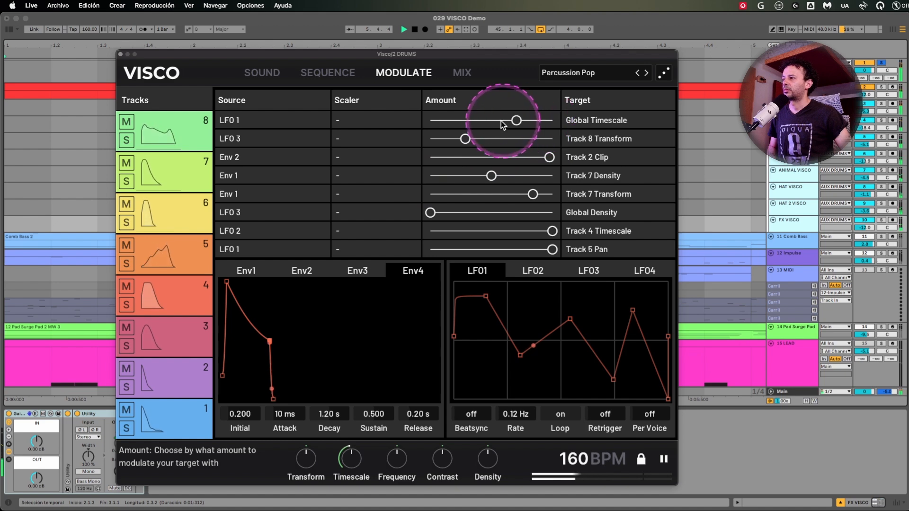
In the mixer, view the effect types for the first send slot, bypass its Plate Reverb, and restart playback.
{"action": "left_click", "coordinate": [462, 73]}
{"action": "left_click", "coordinate": [624, 122]}
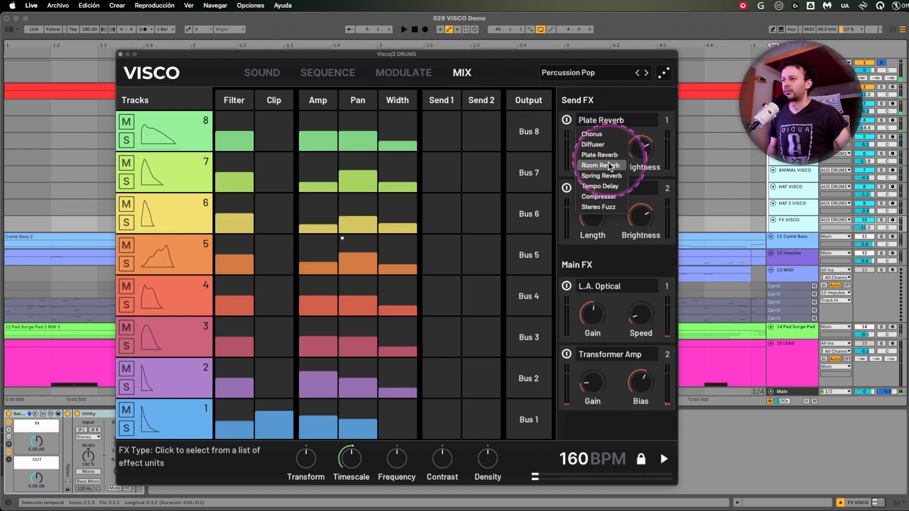
{"action": "left_click", "coordinate": [568, 121]}
{"action": "key", "text": "space"}
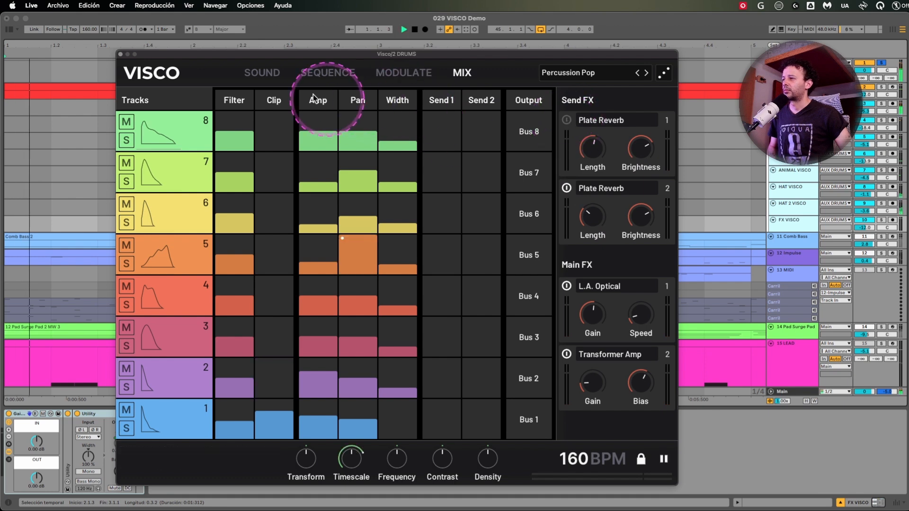
Raise the modulation amounts for Track 7 Density and Global Density, lower the one for Track 7 Transform, and stop playback.
{"action": "left_click", "coordinate": [401, 75]}
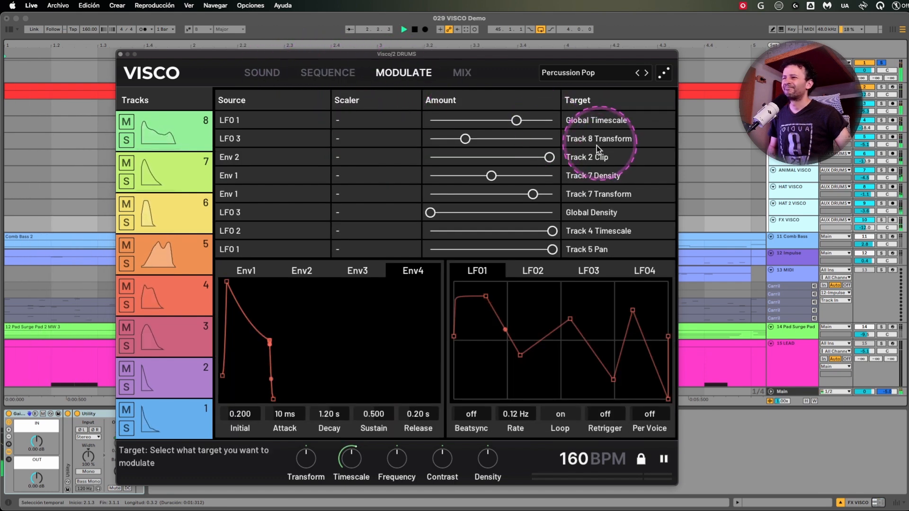
{"action": "left_click_drag", "start_coordinate": [494, 176], "coordinate": [524, 176]}
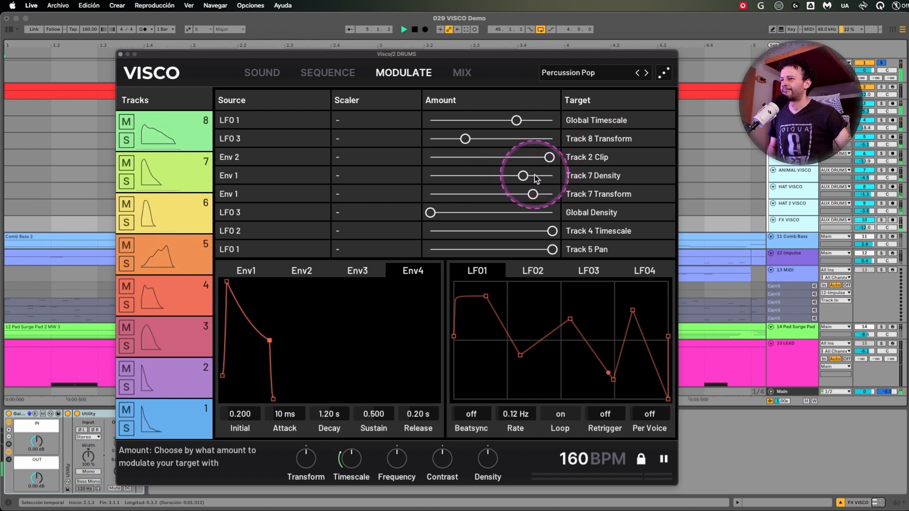
{"action": "left_click_drag", "start_coordinate": [431, 197], "coordinate": [524, 199]}
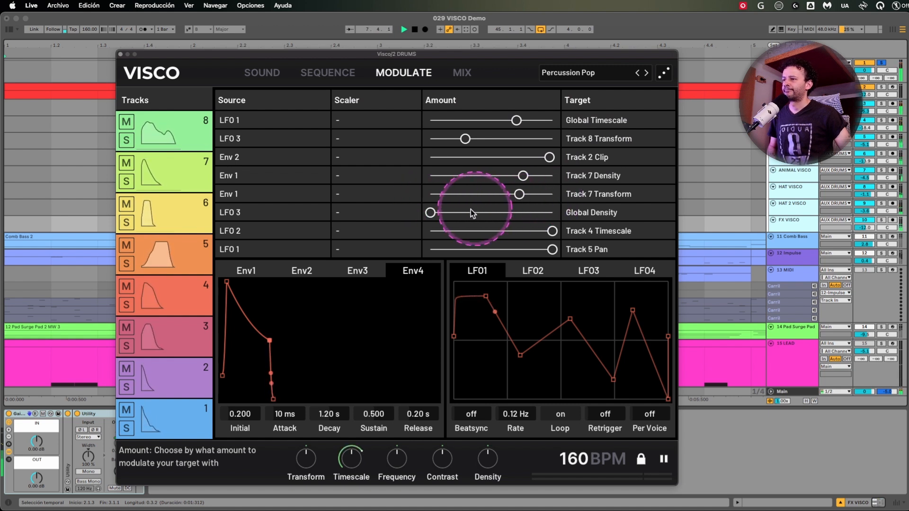
{"action": "left_click_drag", "start_coordinate": [442, 212], "coordinate": [484, 221]}
{"action": "key", "text": "space"}
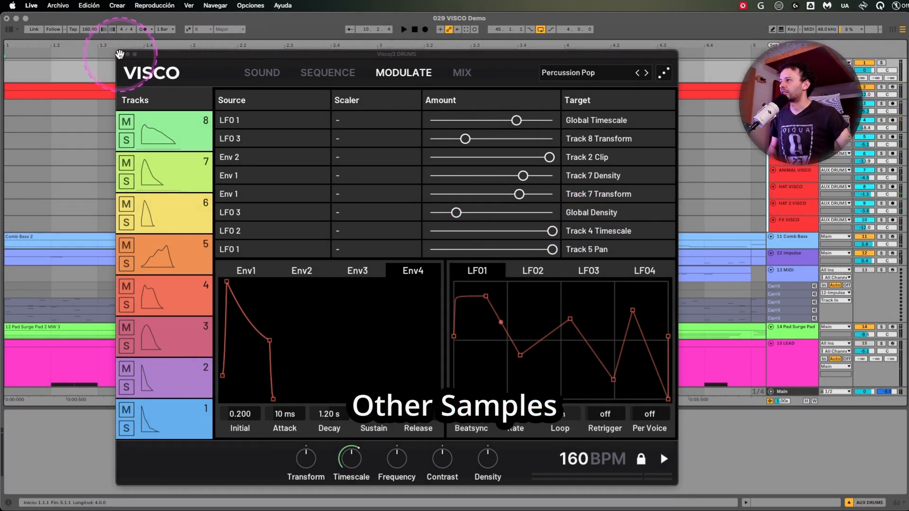
Close the drums Visco window and open the Visco instance on the 15 LEAD track, choosing to try the demo.
{"action": "left_click", "coordinate": [120, 54]}
{"action": "key", "text": "s"}
{"action": "scroll", "coordinate": [139, 119], "scroll_direction": "down", "scroll_amount": 5}
{"action": "scroll", "coordinate": [219, 141], "scroll_direction": "down", "scroll_amount": 3}
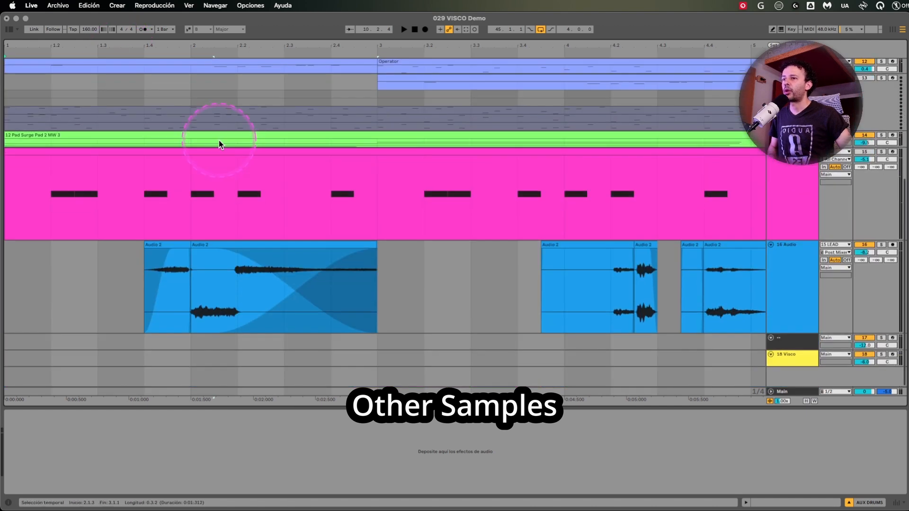
{"action": "left_click", "coordinate": [788, 188]}
{"action": "left_click", "coordinate": [22, 414]}
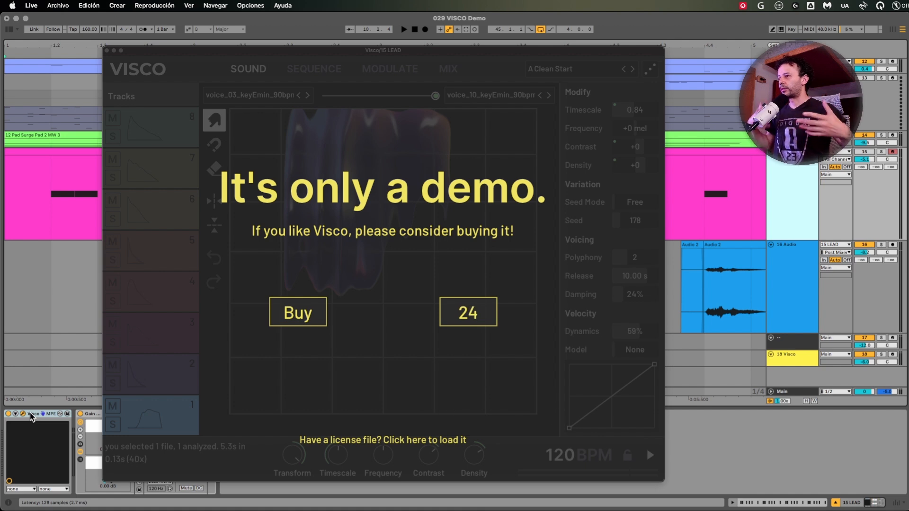
{"action": "left_click_drag", "start_coordinate": [310, 50], "coordinate": [333, 49]}
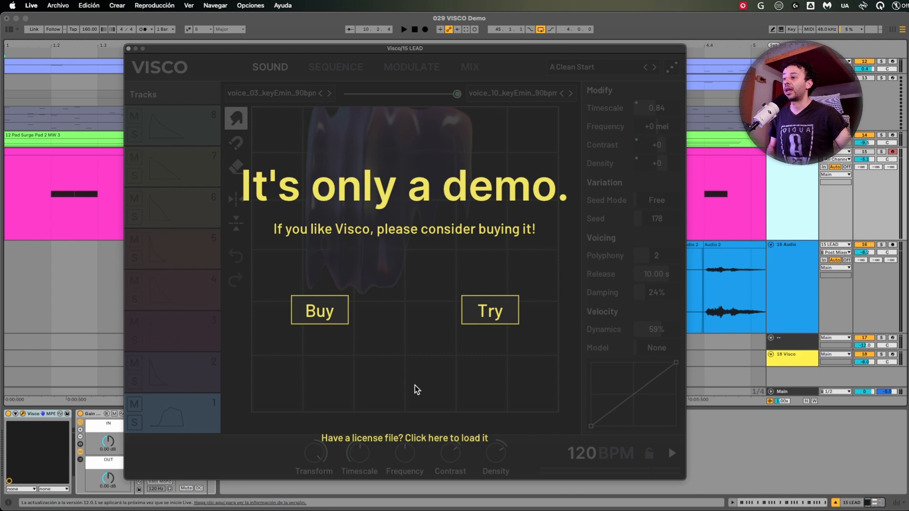
{"action": "left_click", "coordinate": [488, 312]}
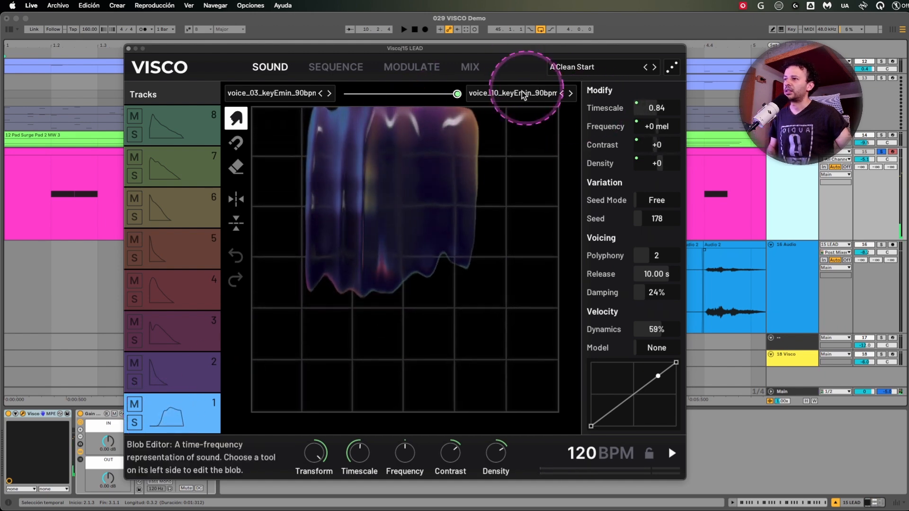
Audition track 1 morphed fully to the voice_03 sample and fully to voice_10, and leave the morph between them, closer to voice_10.
{"action": "left_click_drag", "start_coordinate": [457, 94], "coordinate": [77, 114]}
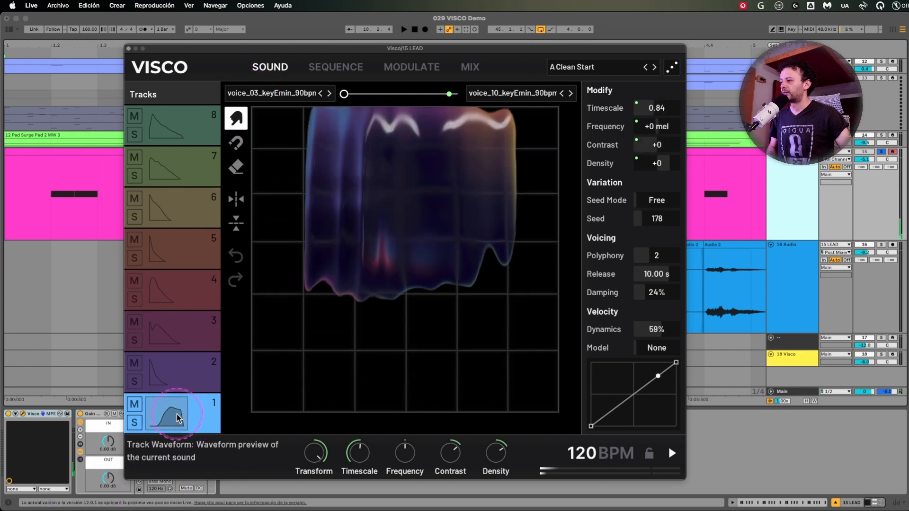
{"action": "left_click", "coordinate": [176, 418]}
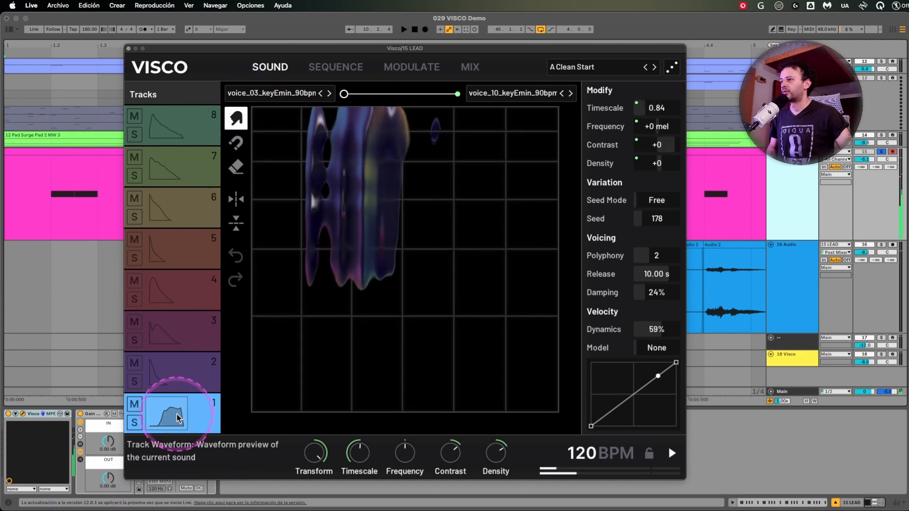
{"action": "left_click_drag", "start_coordinate": [347, 94], "coordinate": [488, 136]}
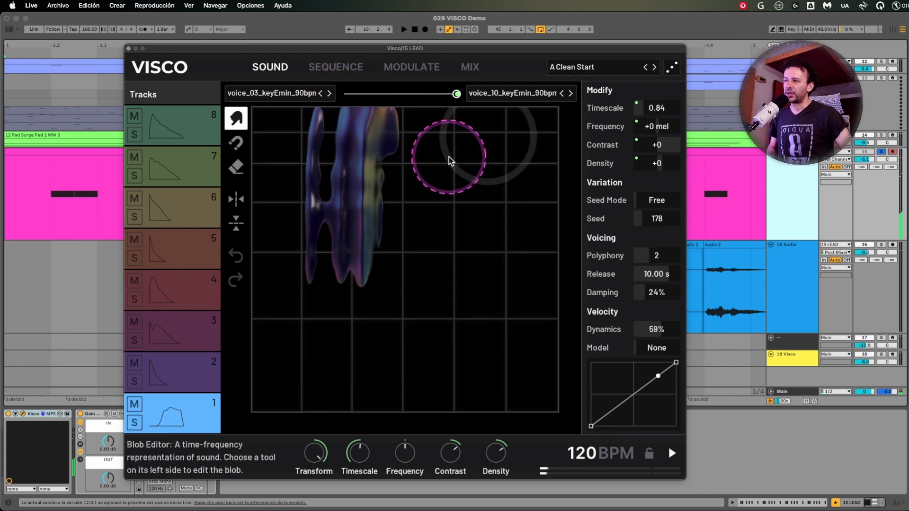
{"action": "left_click", "coordinate": [175, 413]}
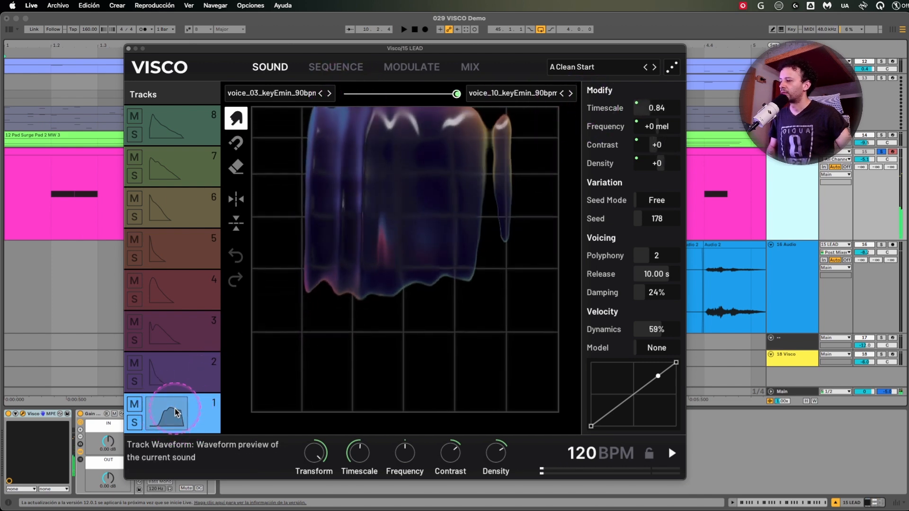
{"action": "left_click_drag", "start_coordinate": [456, 93], "coordinate": [421, 106]}
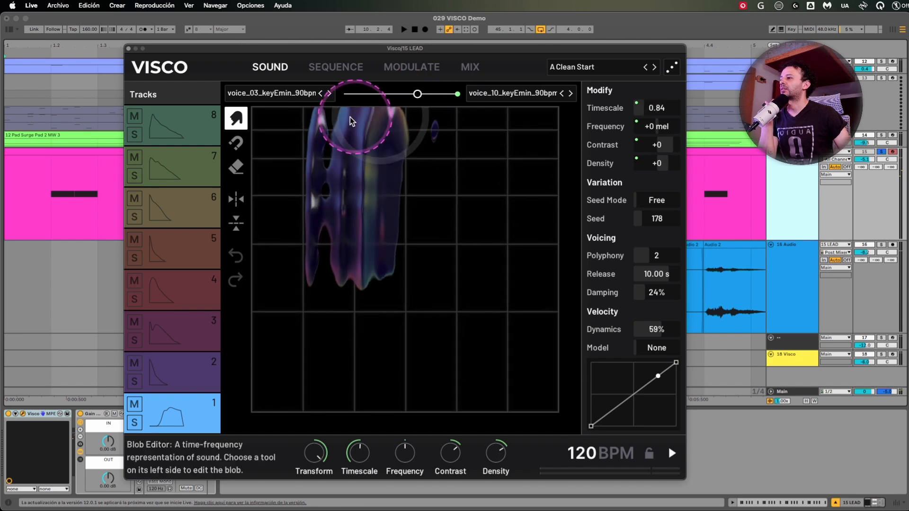
Move the Visco window aside and open the 15 LEAD track's MIDI clip to show its notes.
{"action": "left_click_drag", "start_coordinate": [426, 50], "coordinate": [877, 205]}
{"action": "left_click", "coordinate": [287, 152]}
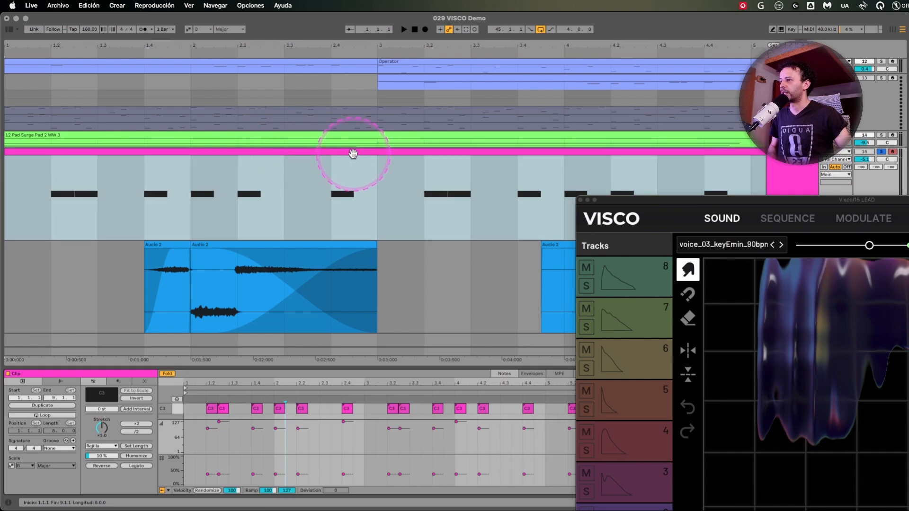
Add a take lane to 15 LEAD with an empty MIDI clip over bars 1 and 2, and move the Visco window clear.
{"action": "left_click", "coordinate": [353, 154]}
{"action": "left_click", "coordinate": [788, 169]}
{"action": "key", "text": "super+shift+t"}
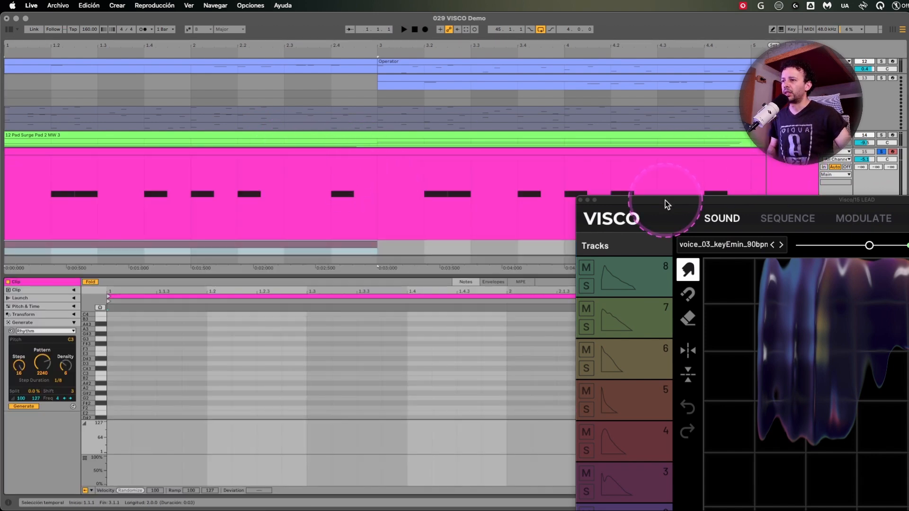
{"action": "left_click_drag", "start_coordinate": [666, 205], "coordinate": [482, 446]}
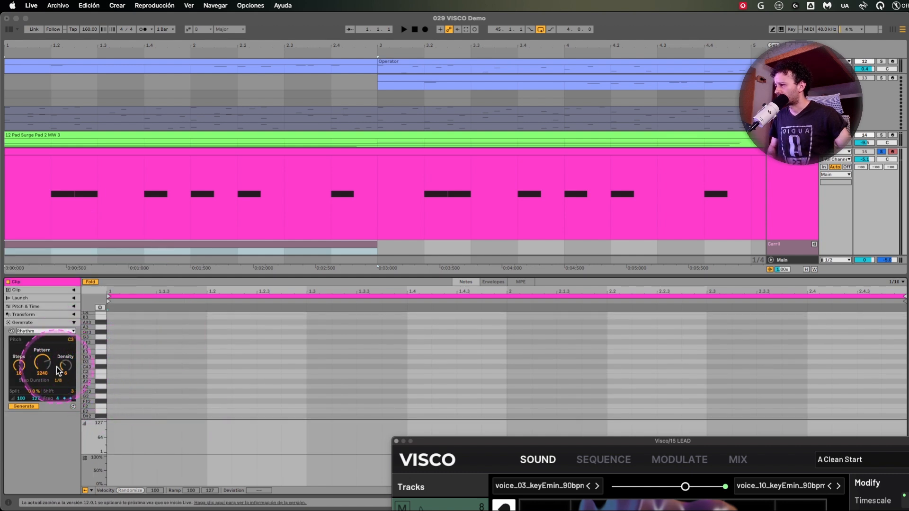
Generate a C3 rhythm in the take lane clip with pattern 2224, density 10 and step duration 1/12, auditioning it during playback.
{"action": "left_click_drag", "start_coordinate": [44, 361], "coordinate": [65, 364]}
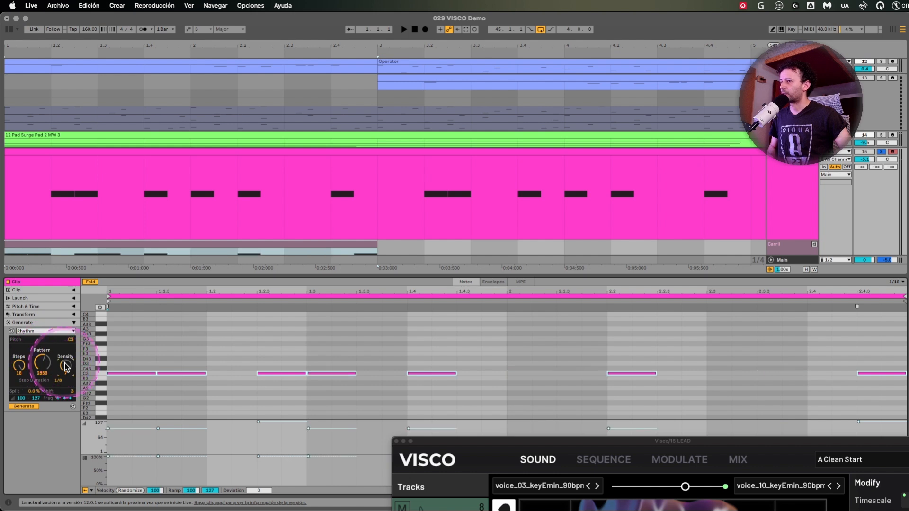
{"action": "scroll", "coordinate": [589, 160], "scroll_direction": "down", "scroll_amount": 2}
{"action": "key", "text": "space"}
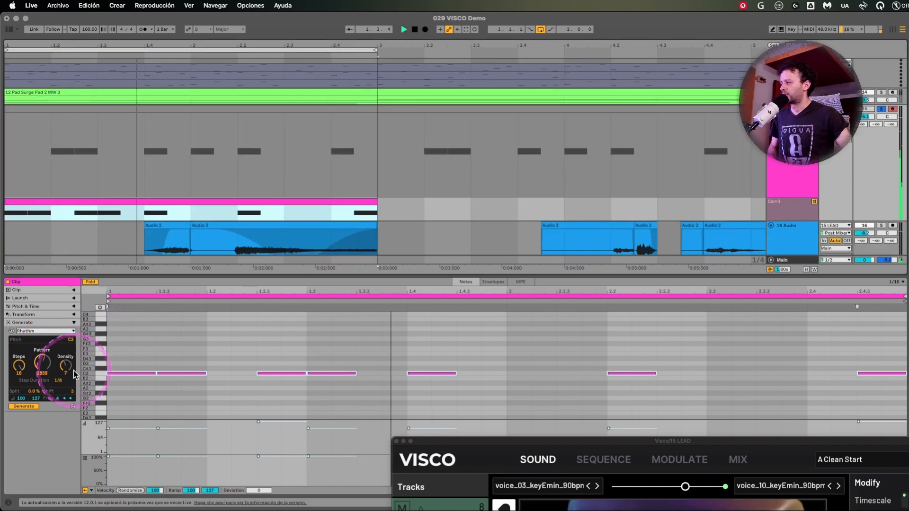
{"action": "left_click_drag", "start_coordinate": [66, 366], "coordinate": [58, 386]}
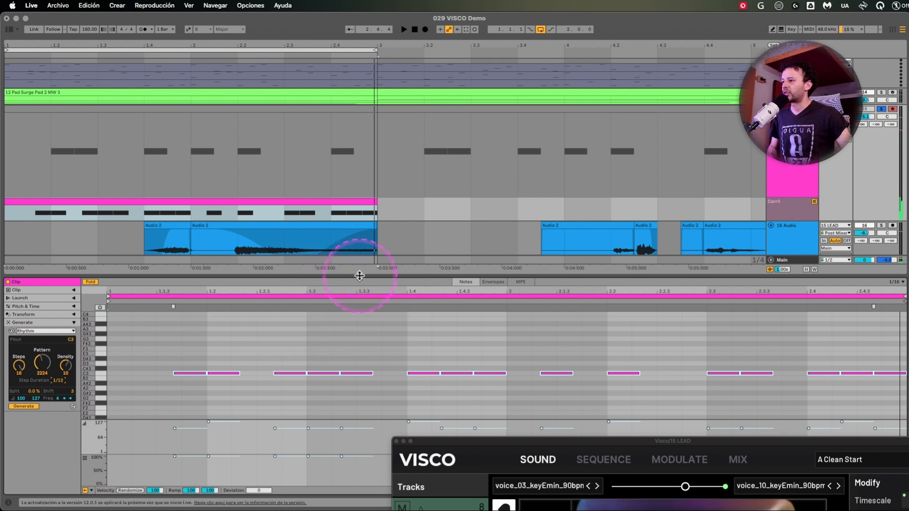
Enlarge the clip editor to examine the generated rhythm's notes and velocities, and shrink it again.
{"action": "left_click_drag", "start_coordinate": [359, 276], "coordinate": [357, 212]}
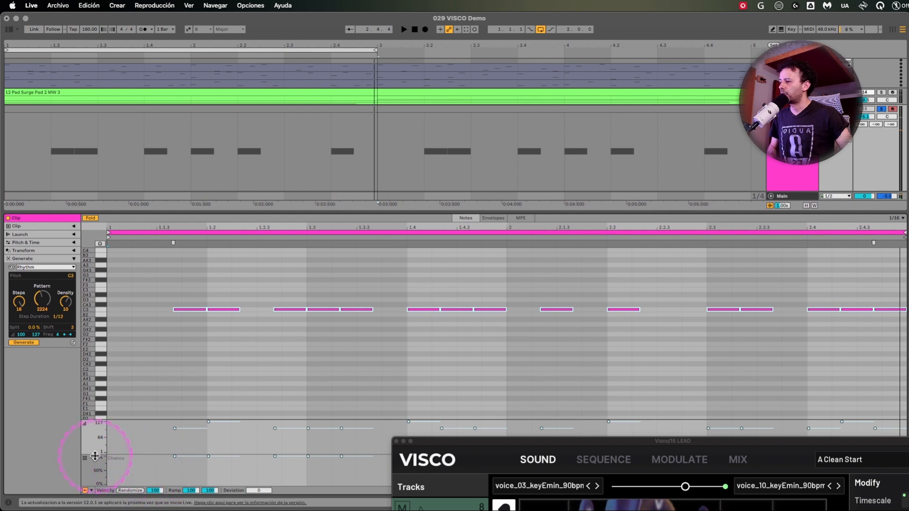
{"action": "left_click", "coordinate": [209, 342]}
{"action": "key", "text": "super+a"}
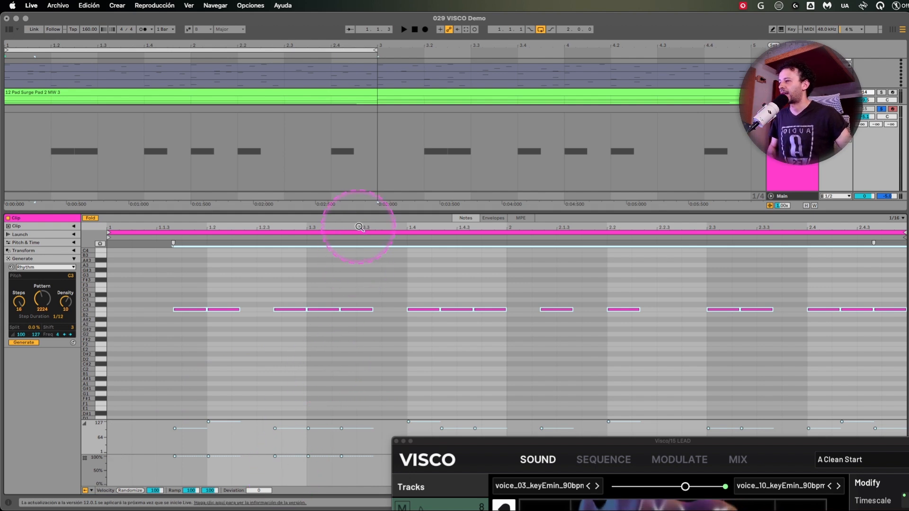
{"action": "left_click_drag", "start_coordinate": [360, 214], "coordinate": [360, 292]}
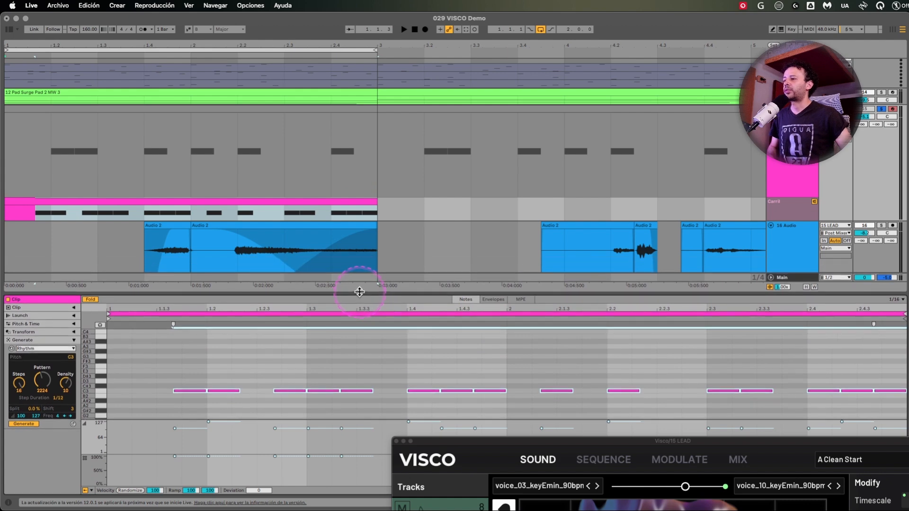
Bring the Visco window back over the arrangement, show its modulation page, and close the window.
{"action": "left_click_drag", "start_coordinate": [487, 442], "coordinate": [300, 58]}
{"action": "left_click", "coordinate": [521, 76]}
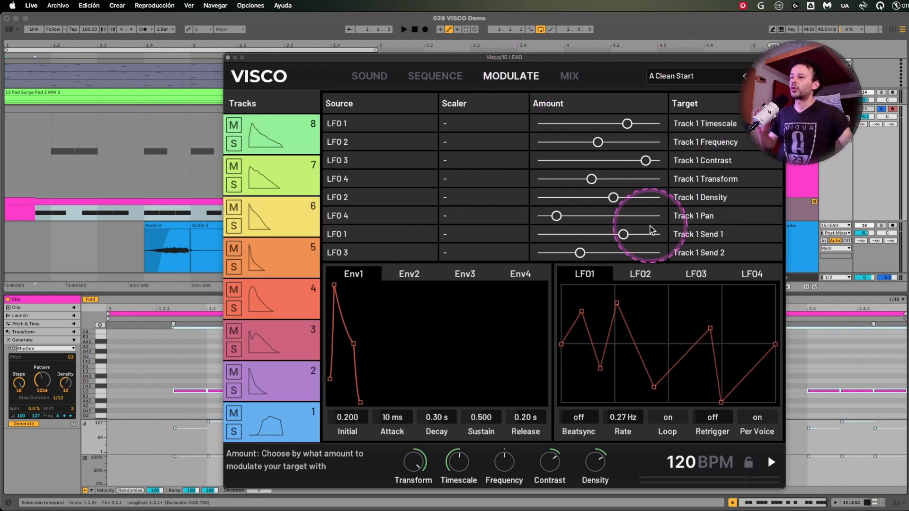
{"action": "left_click", "coordinate": [228, 58]}
Turn off the audition of the take lane under 15 LEAD so the track's main clip plays.
{"action": "scroll", "coordinate": [347, 123], "scroll_direction": "down", "scroll_amount": 2}
{"action": "scroll", "coordinate": [427, 134], "scroll_direction": "up", "scroll_amount": 4}
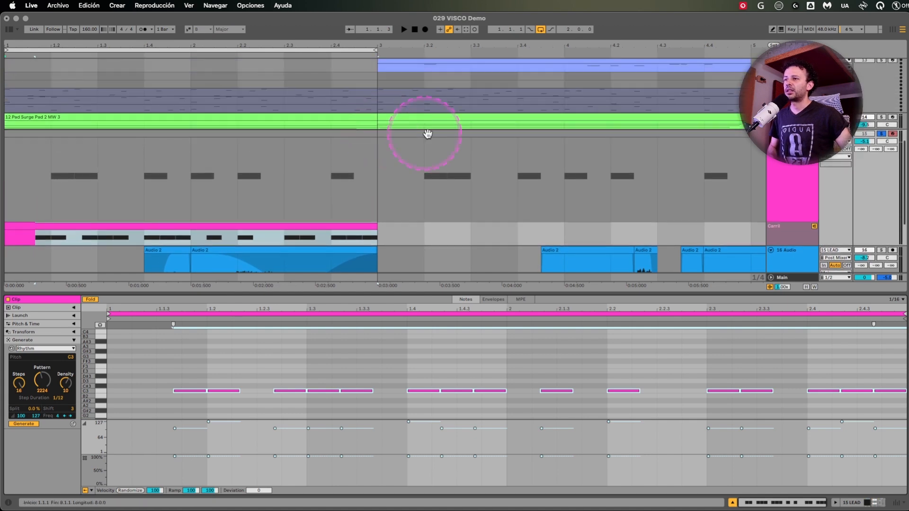
{"action": "left_click", "coordinate": [773, 166]}
{"action": "left_click", "coordinate": [814, 227]}
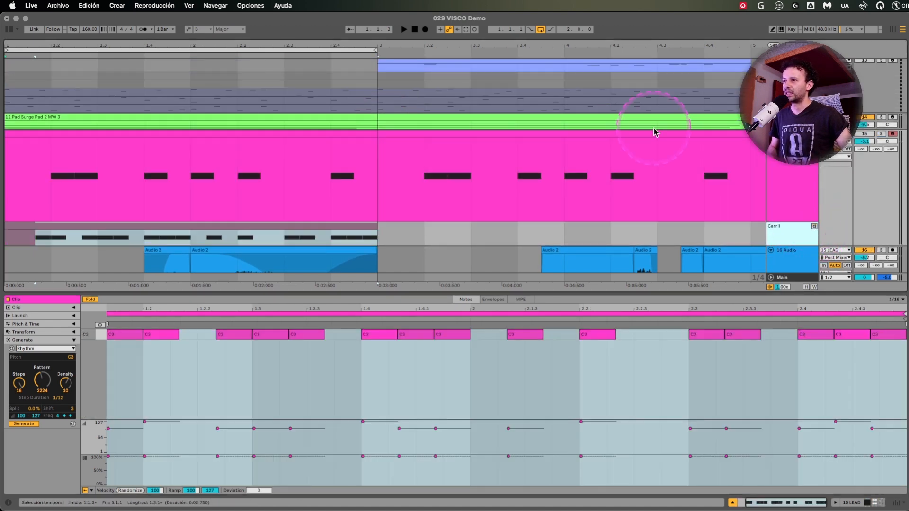
Loop the first eight-bar 15 LEAD clip and play it soloed together with 14 Pad Surge Pad.
{"action": "left_click", "coordinate": [477, 64]}
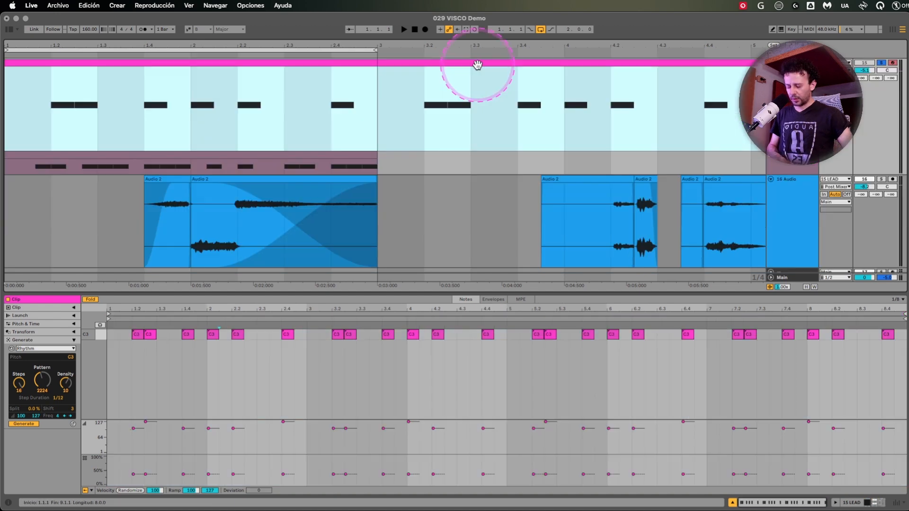
{"action": "key", "text": "super+l"}
{"action": "scroll", "coordinate": [461, 90], "scroll_direction": "up", "scroll_amount": 5}
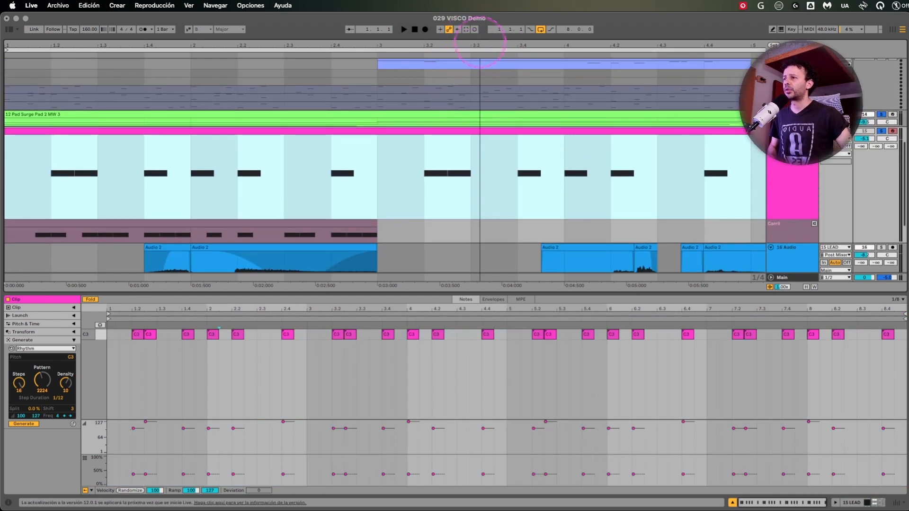
{"action": "left_click_drag", "start_coordinate": [480, 42], "coordinate": [480, 22]}
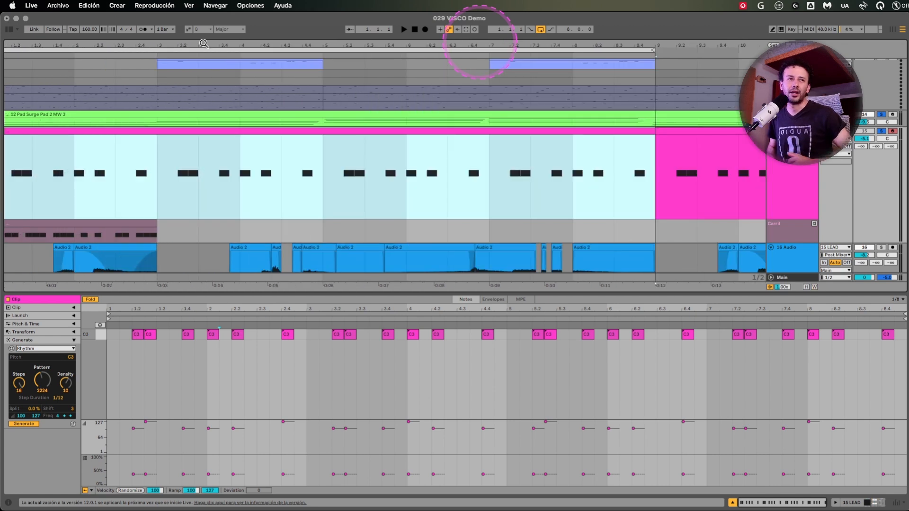
{"action": "key", "text": "space"}
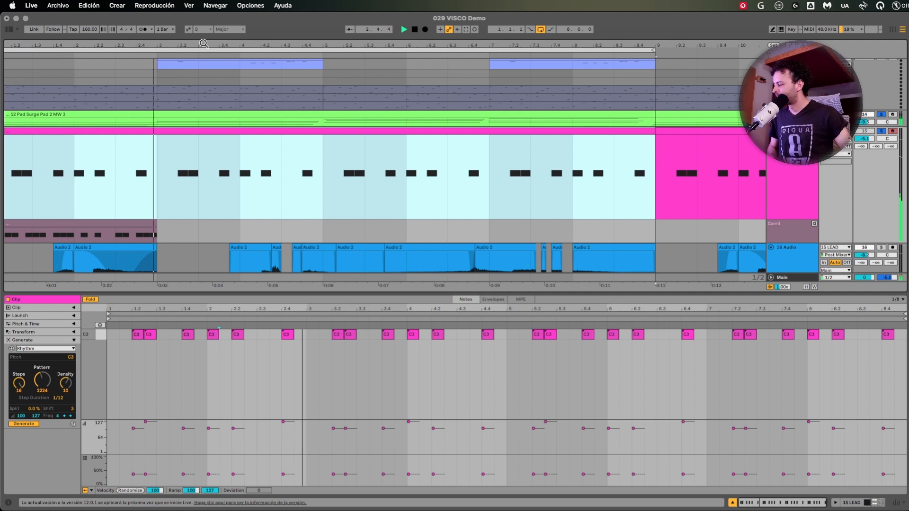
{"action": "left_click", "coordinate": [203, 43]}
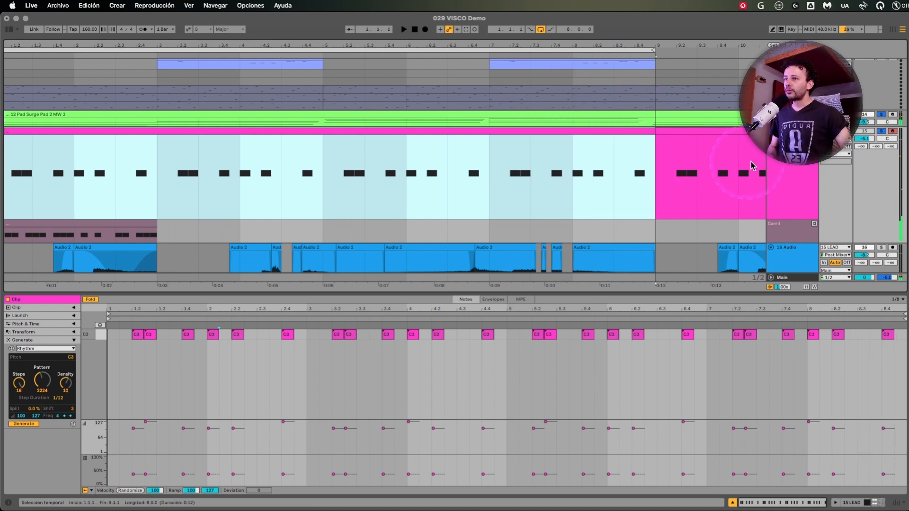
{"action": "left_click", "coordinate": [776, 171]}
{"action": "scroll", "coordinate": [776, 172], "scroll_direction": "down", "scroll_amount": 1}
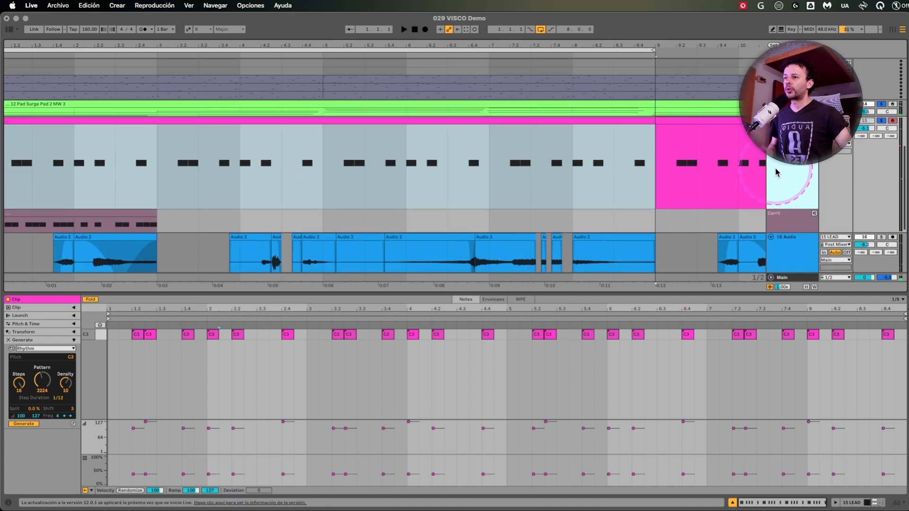
{"action": "scroll", "coordinate": [777, 171], "scroll_direction": "down", "scroll_amount": 2}
{"action": "key", "text": "super+t"}
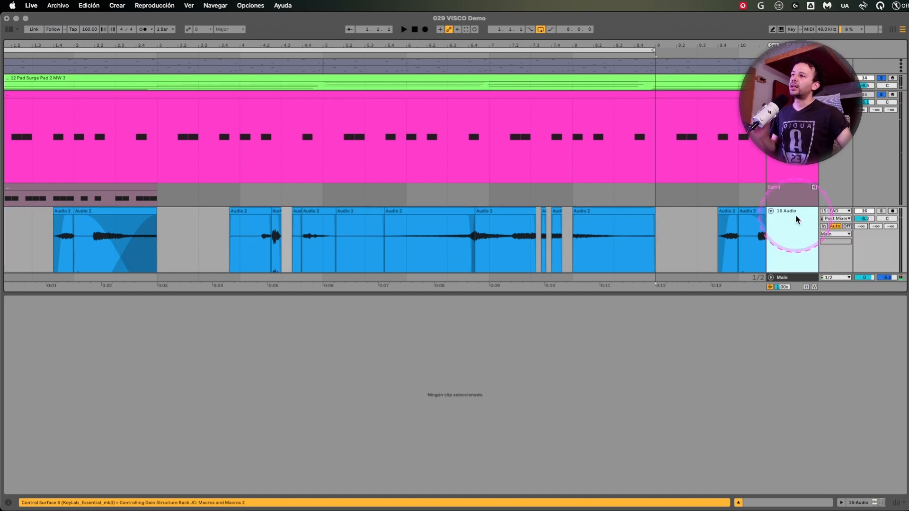
{"action": "key", "text": "Delete"}
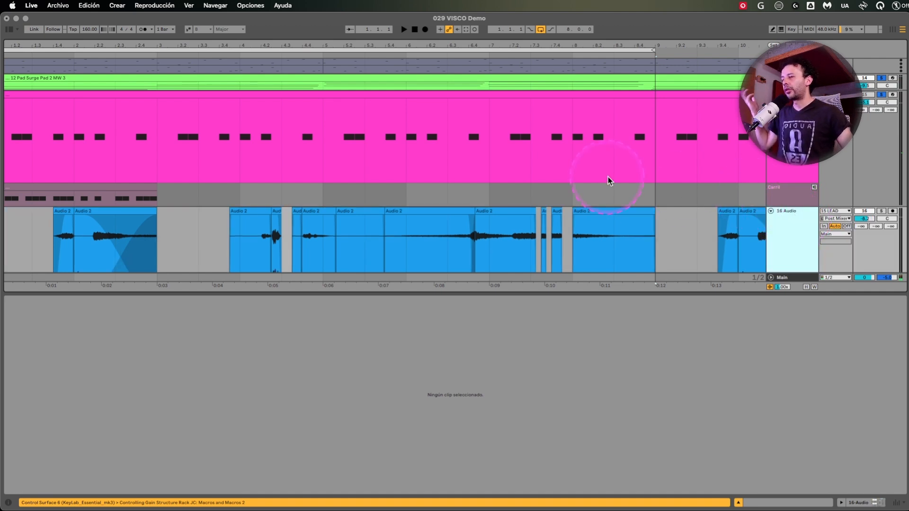
Solo the 16 Audio track and select it to show its recorded clips and devices.
{"action": "left_click", "coordinate": [618, 164]}
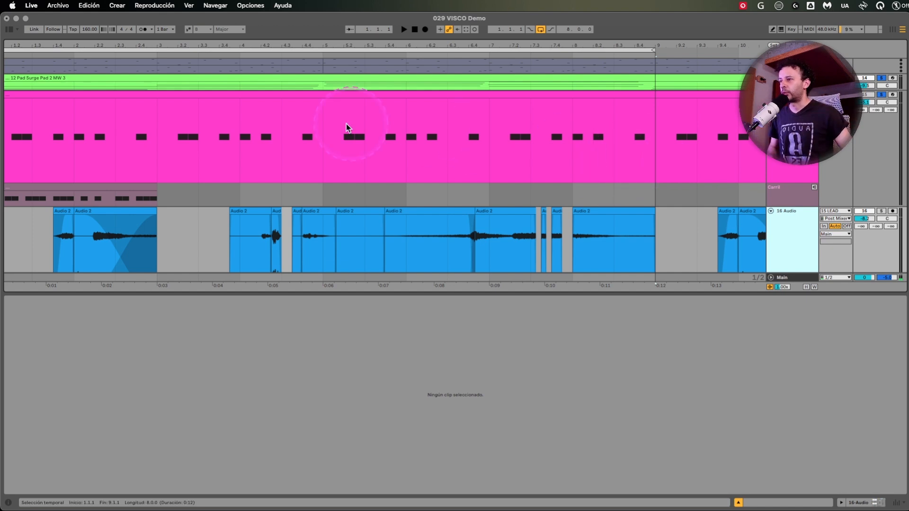
{"action": "left_click", "coordinate": [323, 131]}
{"action": "scroll", "coordinate": [483, 177], "scroll_direction": "down", "scroll_amount": 3}
{"action": "scroll", "coordinate": [490, 175], "scroll_direction": "up", "scroll_amount": 3}
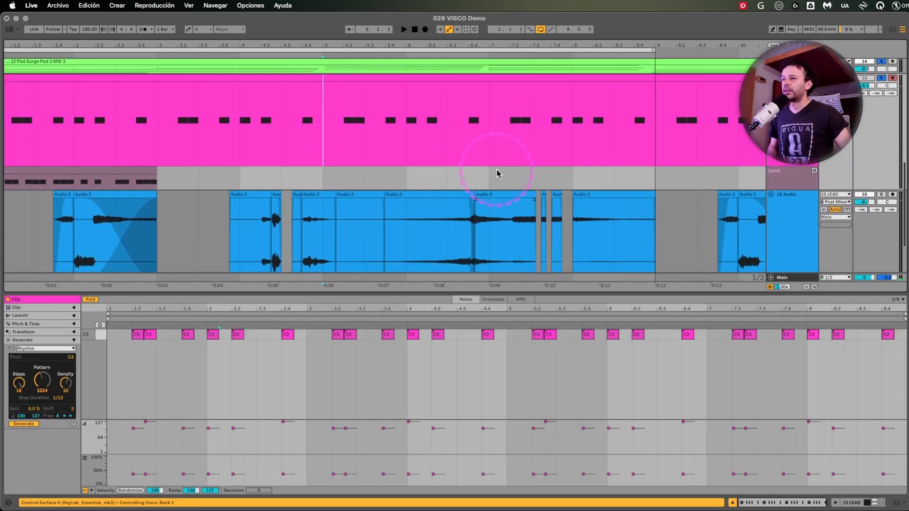
{"action": "scroll", "coordinate": [254, 264], "scroll_direction": "down", "scroll_amount": 2}
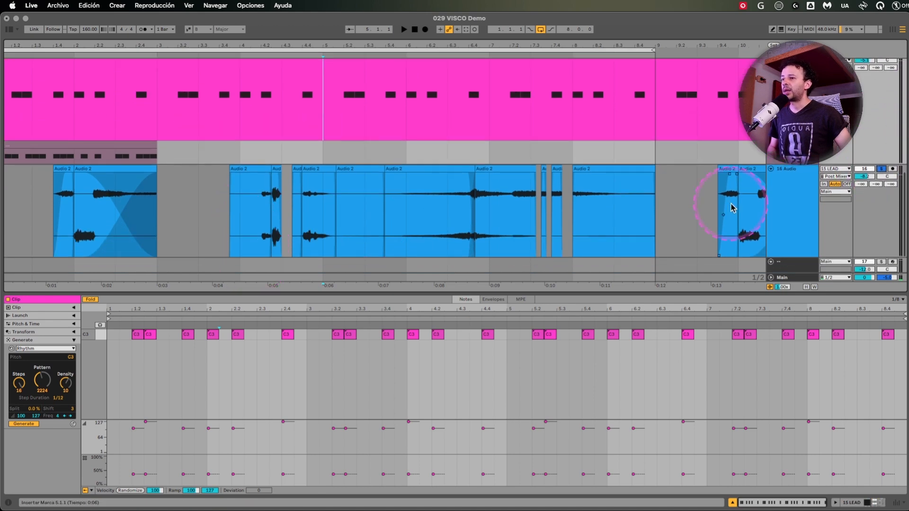
{"action": "left_click", "coordinate": [821, 205]}
{"action": "scroll", "coordinate": [273, 301], "scroll_direction": "down", "scroll_amount": 2}
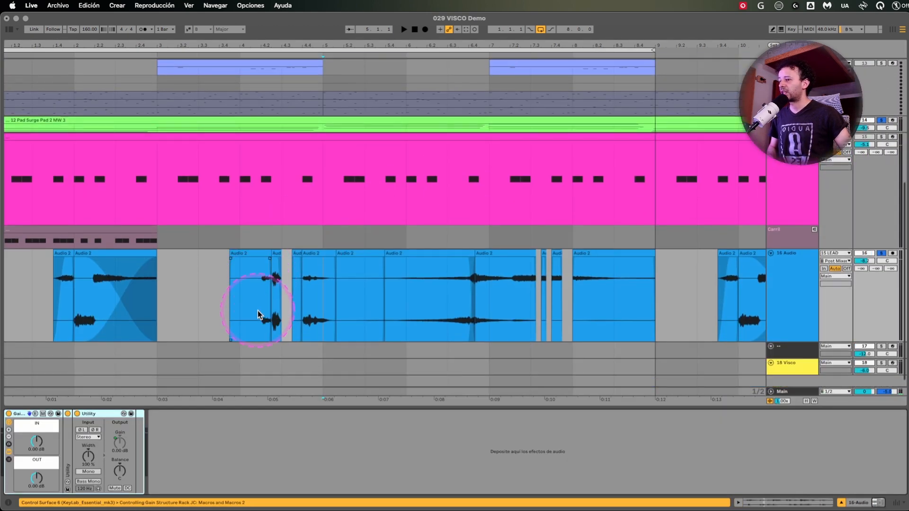
Select the first eight bars of 16 Audio and examine the faded clip that ends at bar 3.
{"action": "left_click_drag", "start_coordinate": [6, 302], "coordinate": [647, 283]}
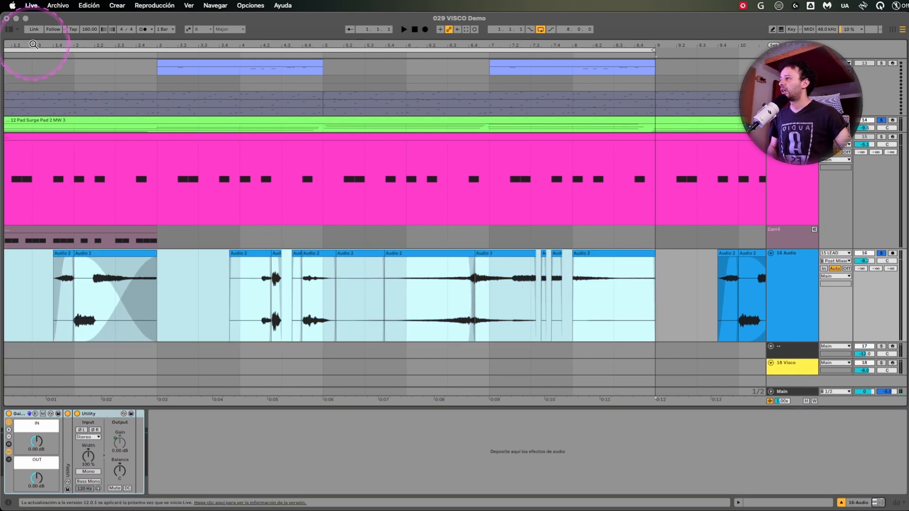
{"action": "left_click_drag", "start_coordinate": [33, 45], "coordinate": [63, 44]}
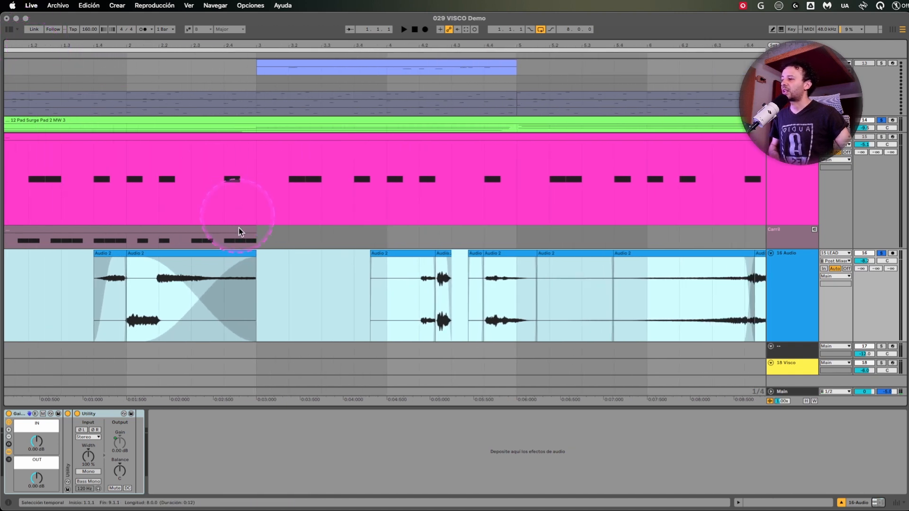
{"action": "left_click", "coordinate": [254, 256]}
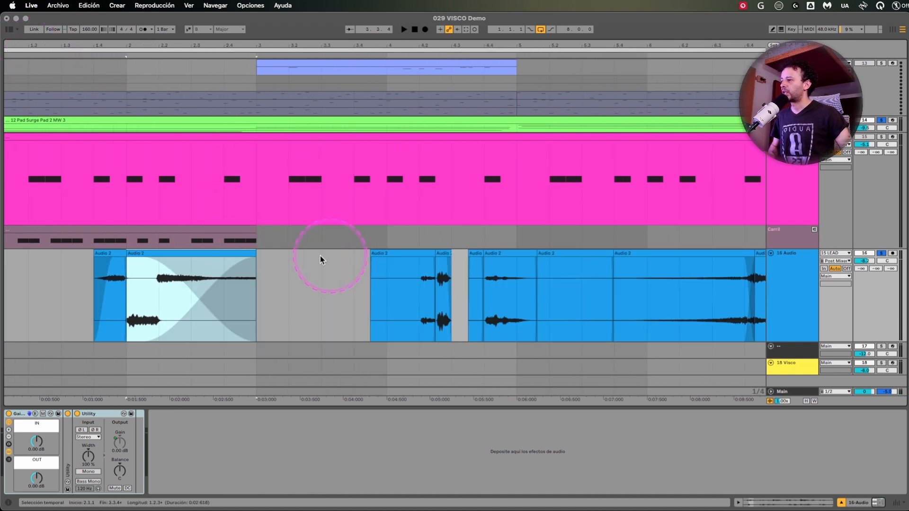
{"action": "left_click", "coordinate": [210, 256]}
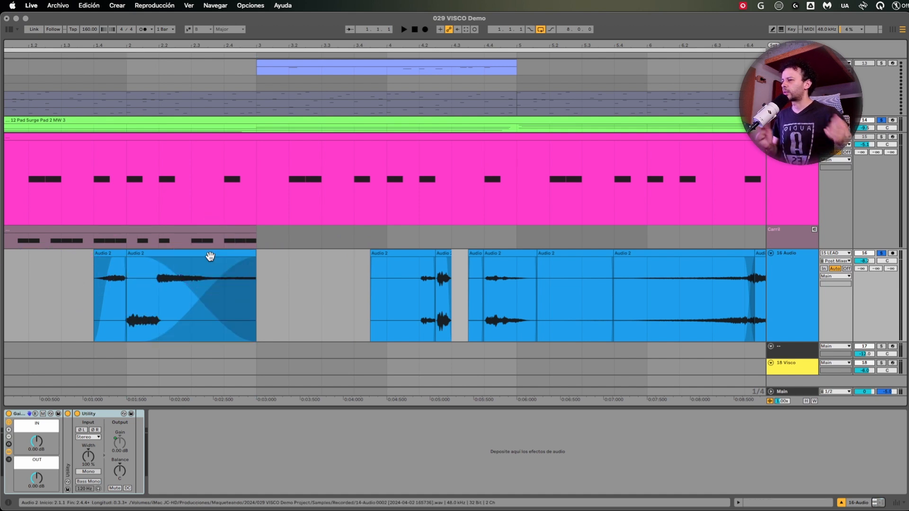
Play the loop from the start and raise the 16 Audio track's volume to -0.8 dB.
{"action": "key", "text": "space"}
{"action": "left_click_drag", "start_coordinate": [372, 48], "coordinate": [282, 40]}
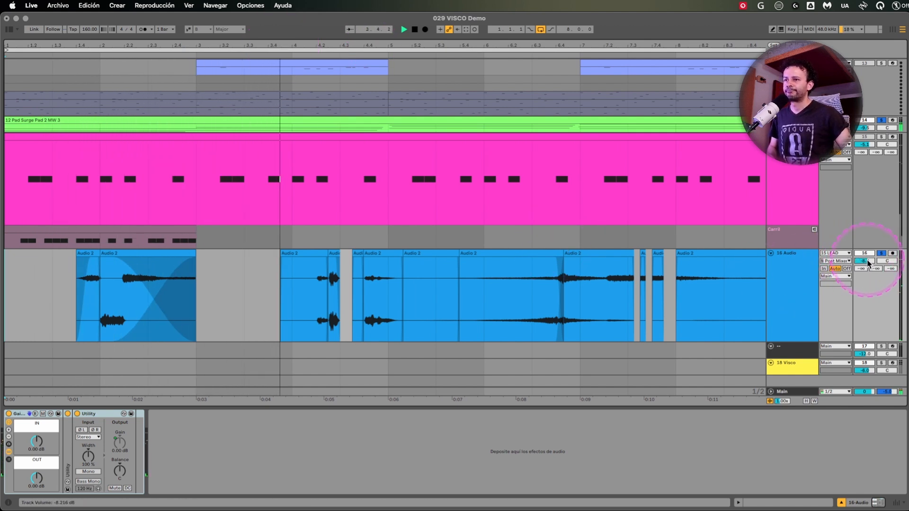
{"action": "left_click_drag", "start_coordinate": [868, 262], "coordinate": [868, 257]}
{"action": "scroll", "coordinate": [576, 322], "scroll_direction": "right", "scroll_amount": 3}
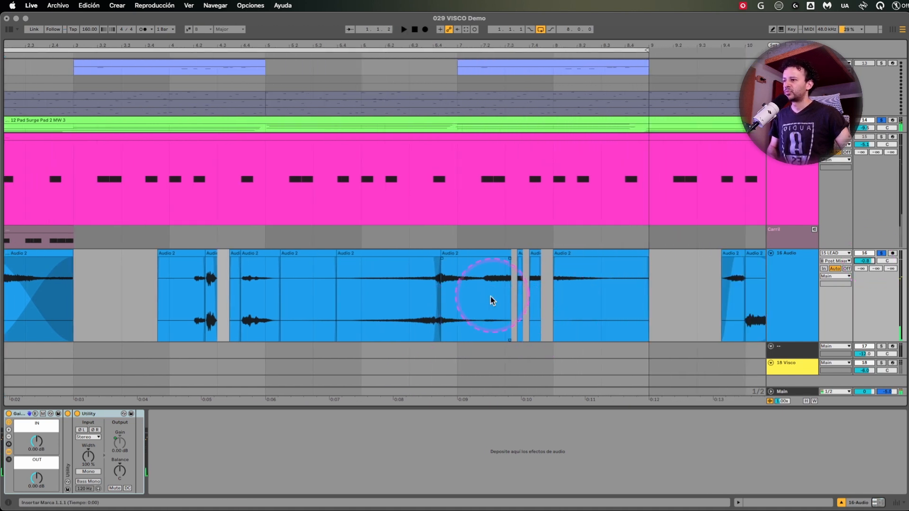
Select bars 7 and 8 on the 16 Audio track and play them.
{"action": "left_click", "coordinate": [455, 291]}
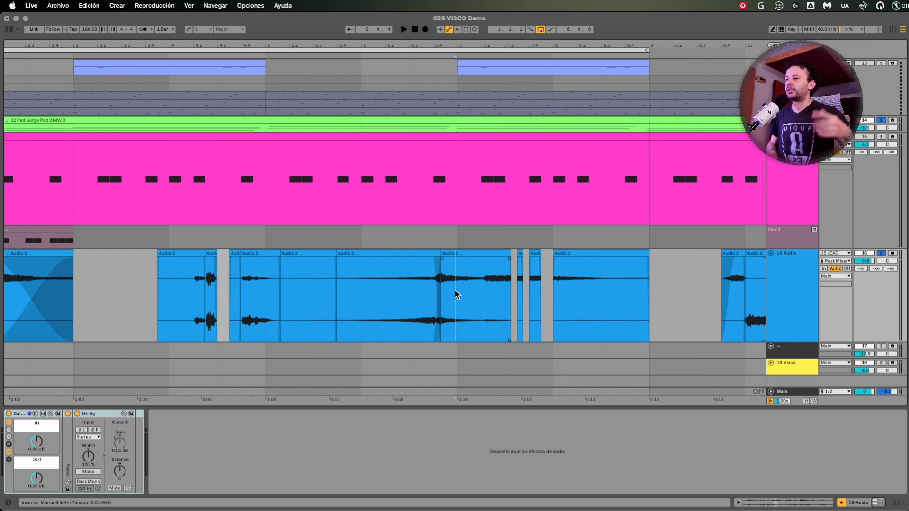
{"action": "left_click_drag", "start_coordinate": [456, 291], "coordinate": [646, 285]}
{"action": "key", "text": "space"}
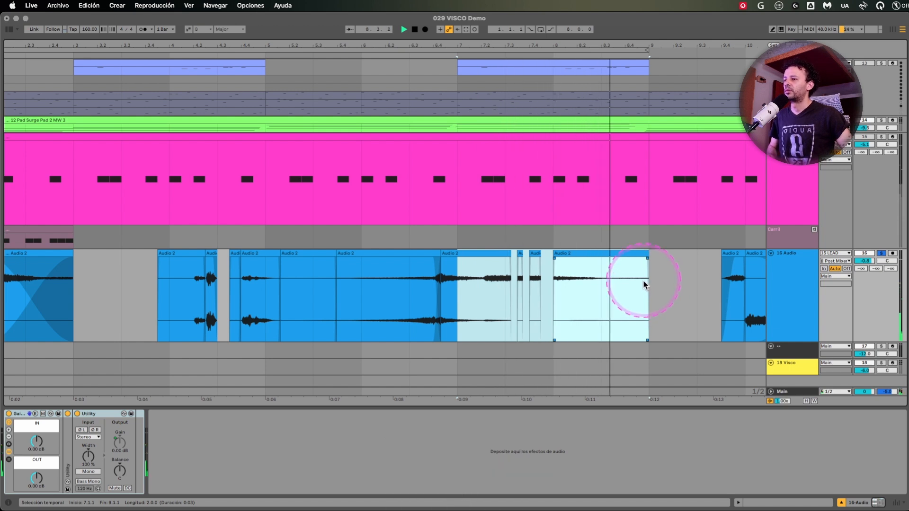
Raise the gain of the 16 Audio clip that starts at bar 8 and replay the passage from bar 7.
{"action": "left_click", "coordinate": [596, 259]}
{"action": "left_click", "coordinate": [589, 254]}
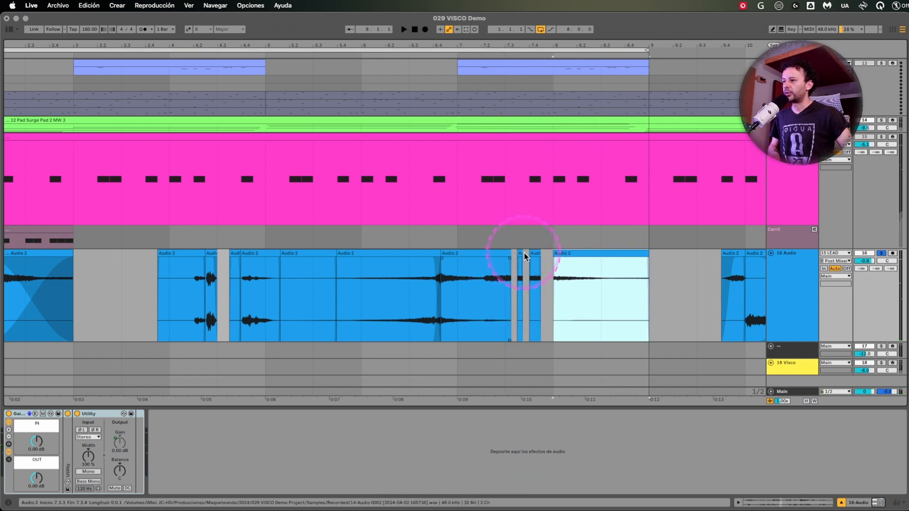
{"action": "left_click", "coordinate": [459, 302]}
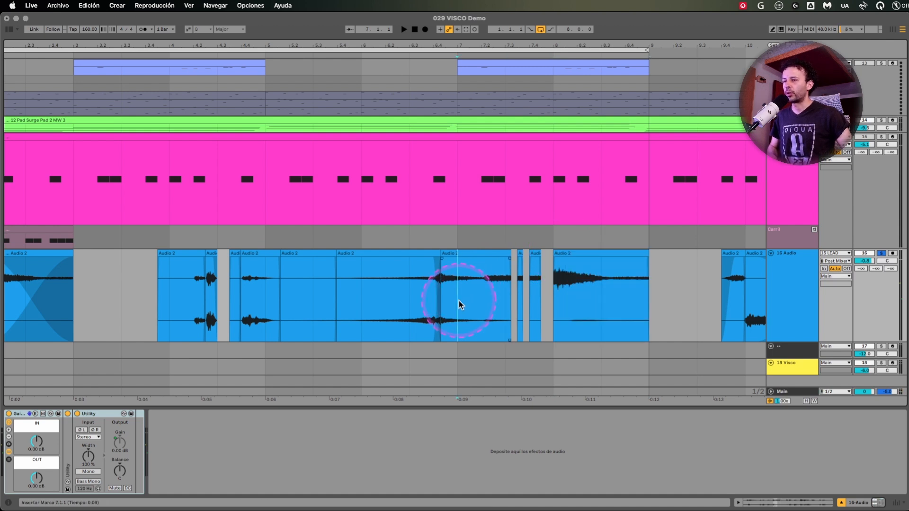
{"action": "key", "text": "space"}
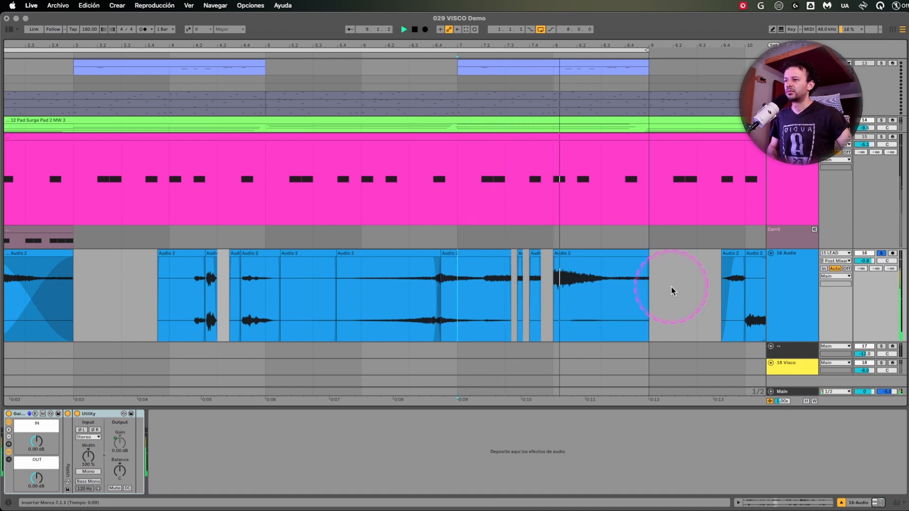
Solo track 1 at the start of the arrangement's track list.
{"action": "scroll", "coordinate": [559, 260], "scroll_direction": "up", "scroll_amount": 1}
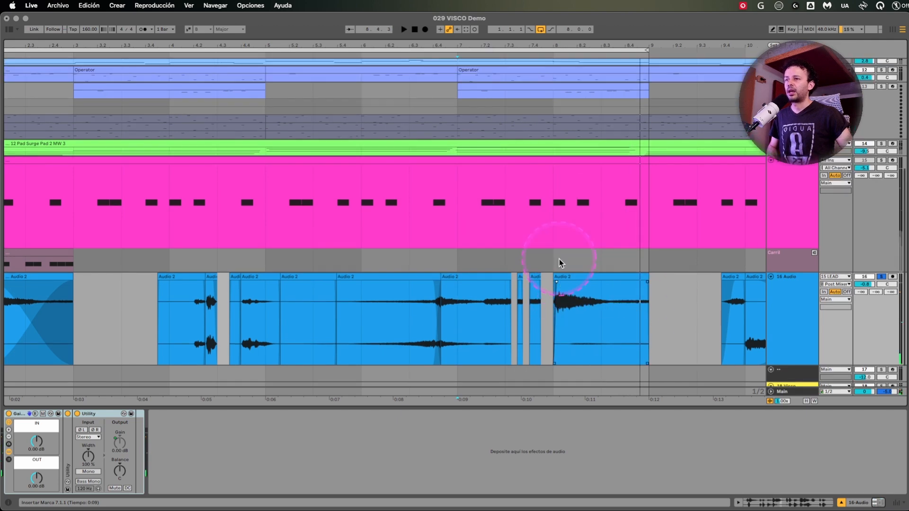
{"action": "scroll", "coordinate": [558, 260], "scroll_direction": "up", "scroll_amount": 8}
{"action": "left_click", "coordinate": [881, 63]}
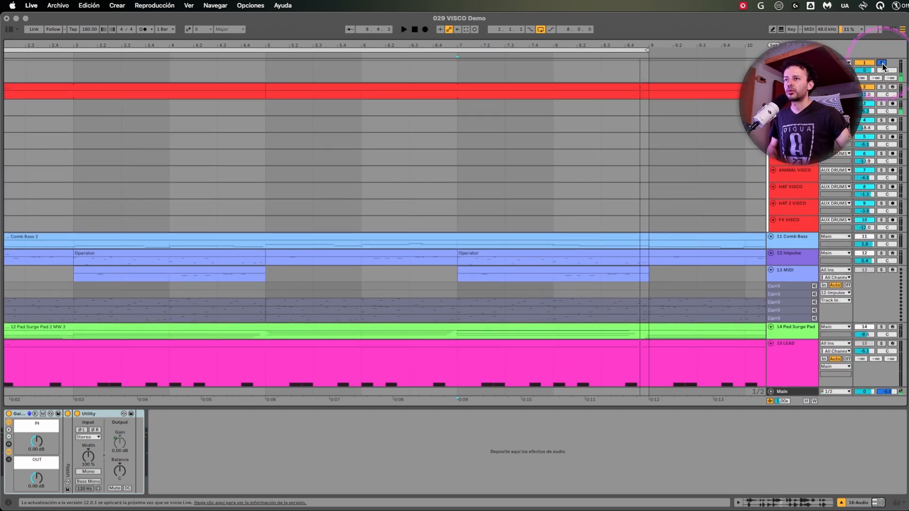
Play the soloed tracks, then replay the passage from bar 6.
{"action": "scroll", "coordinate": [507, 326], "scroll_direction": "down", "scroll_amount": 9}
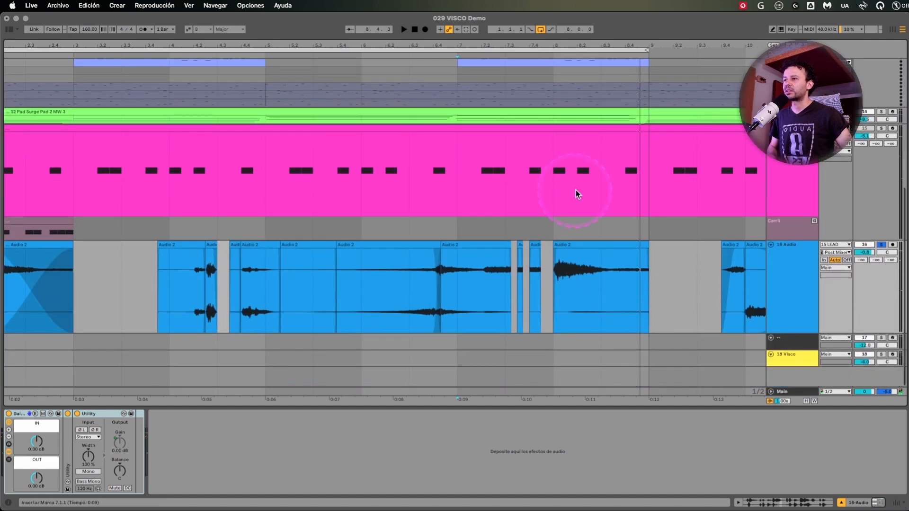
{"action": "key", "text": "space"}
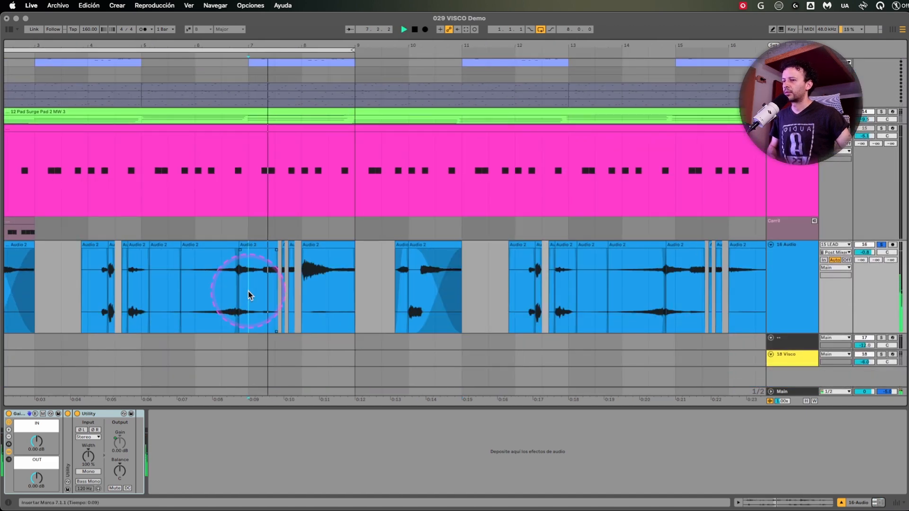
{"action": "scroll", "coordinate": [248, 291], "scroll_direction": "left", "scroll_amount": 3}
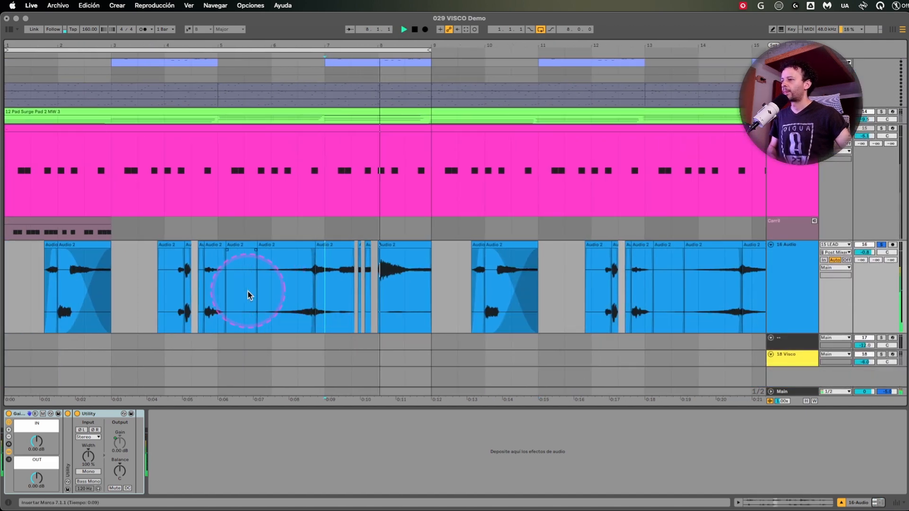
{"action": "left_click", "coordinate": [271, 289]}
{"action": "key", "text": "space"}
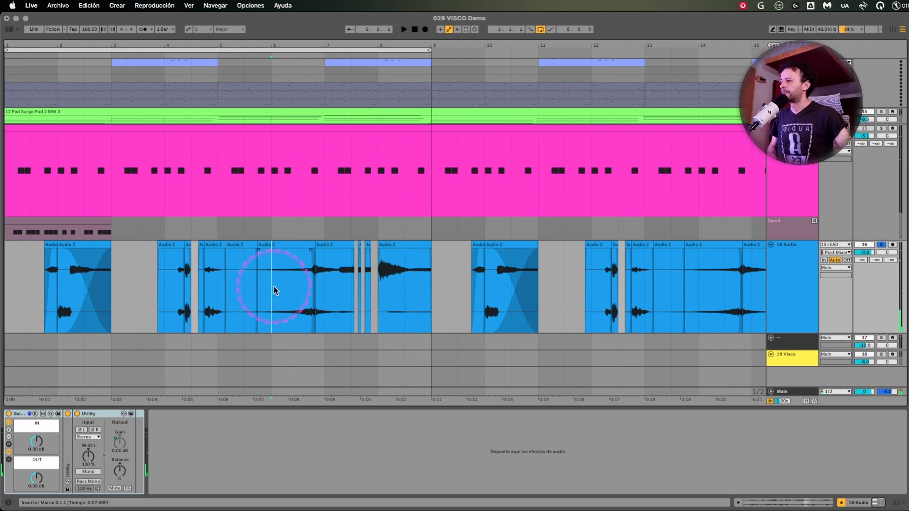
{"action": "key", "text": "space"}
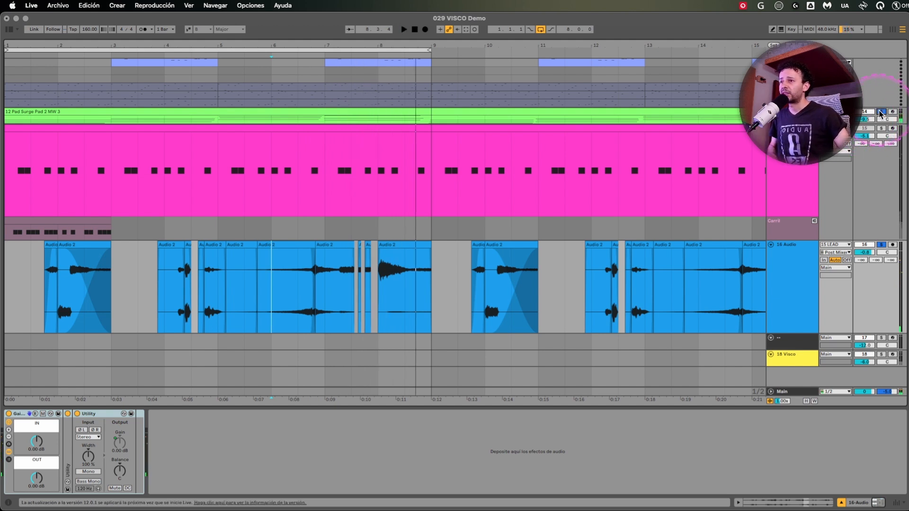
Clear the track solos and lower the 16 Audio track's volume to -4.0 dB.
{"action": "left_click", "coordinate": [881, 113]}
{"action": "left_click", "coordinate": [791, 275]}
{"action": "left_click_drag", "start_coordinate": [865, 253], "coordinate": [864, 256]}
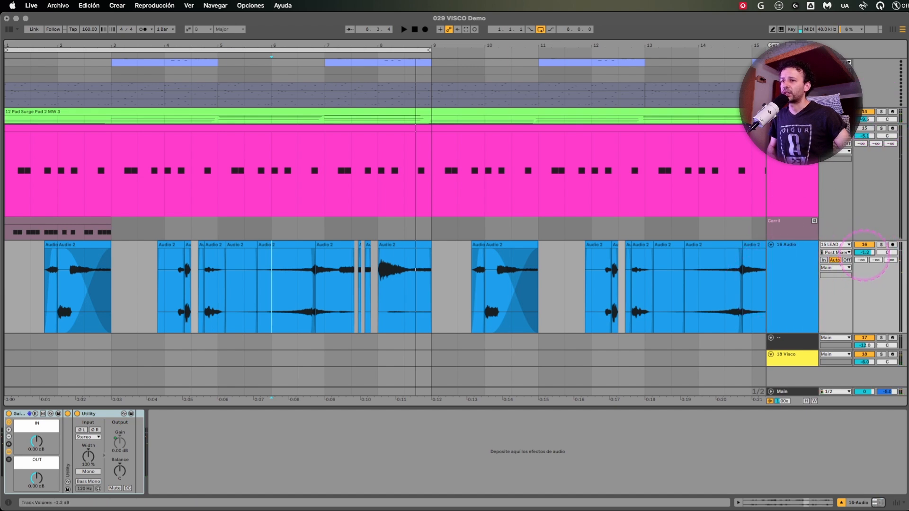
Play the full mix from the start of the loop with the 15 LEAD track selected, and fit the tracks to the arrangement's height.
{"action": "left_click", "coordinate": [583, 142]}
{"action": "key", "text": "space"}
{"action": "scroll", "coordinate": [583, 142], "scroll_direction": "up", "scroll_amount": 5}
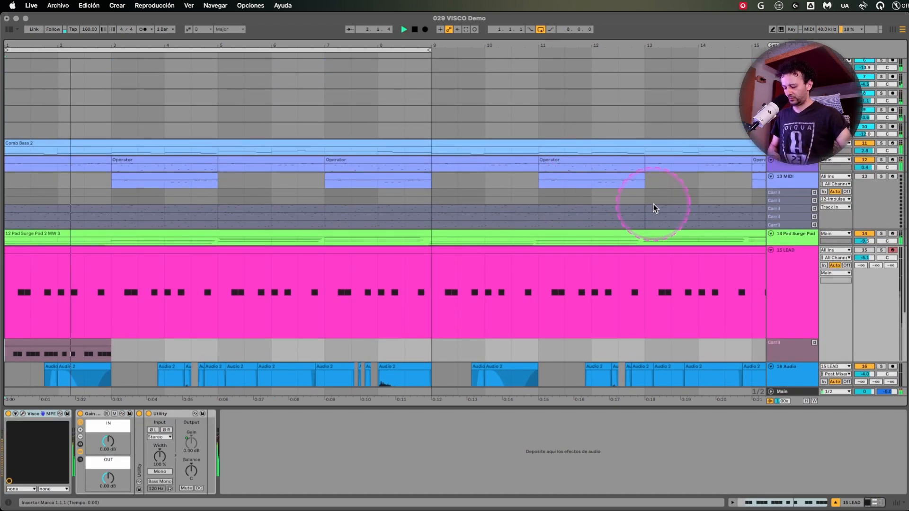
{"action": "key", "text": "h"}
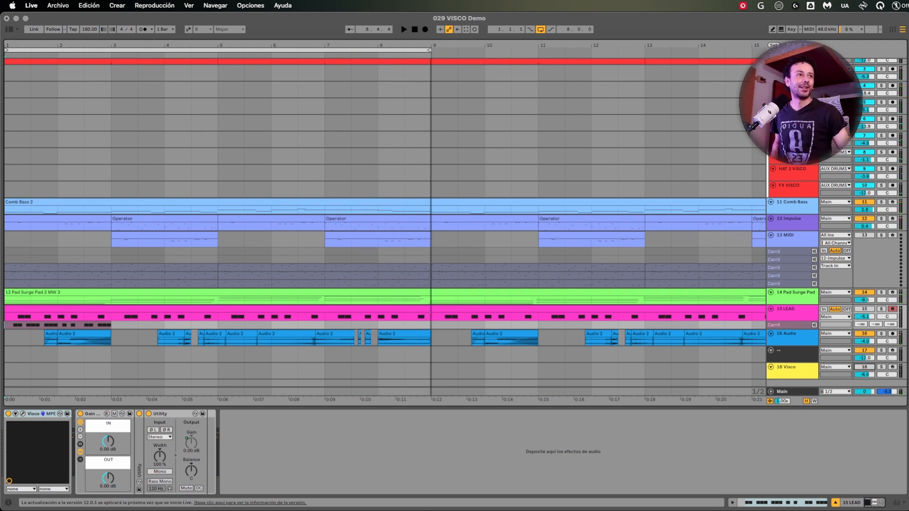
Show the Visco plugin window of the 15 LEAD track and reposition it over the arrangement.
{"action": "key", "text": "super+alt+p"}
{"action": "left_click_drag", "start_coordinate": [501, 53], "coordinate": [491, 53]}
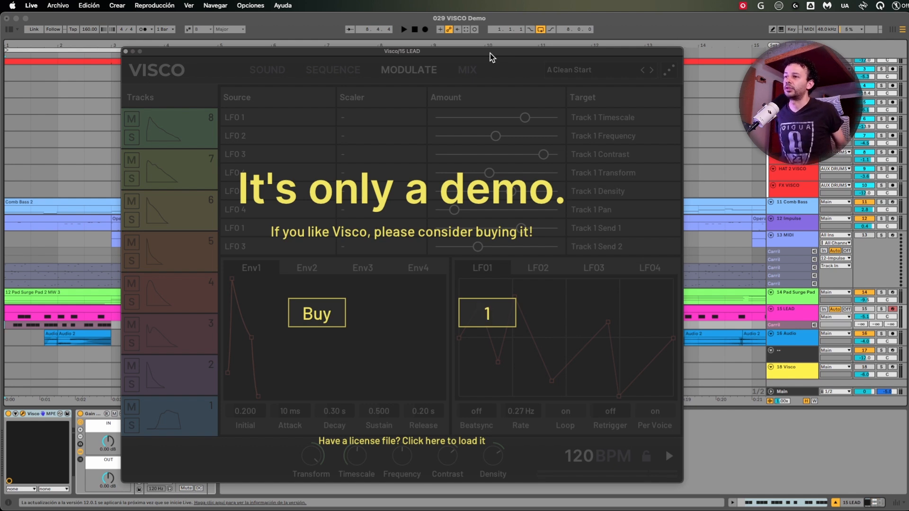
{"action": "left_click", "coordinate": [767, 443]}
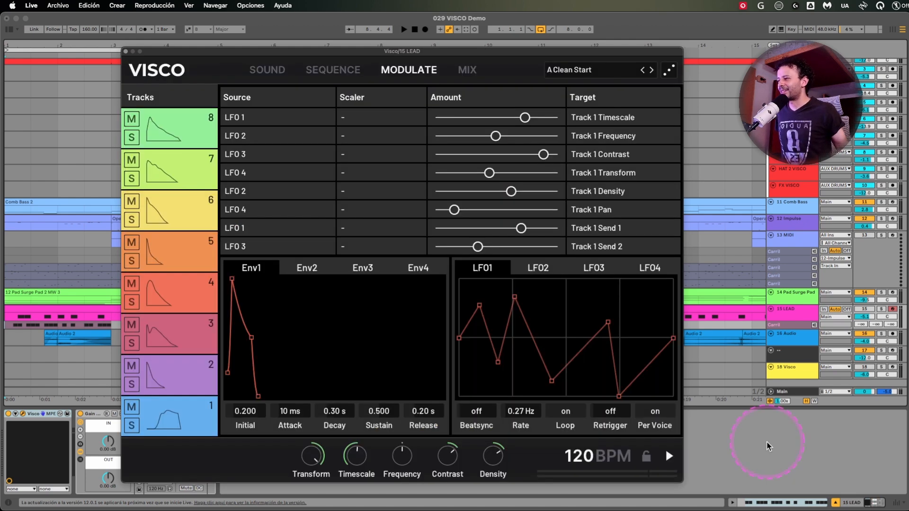